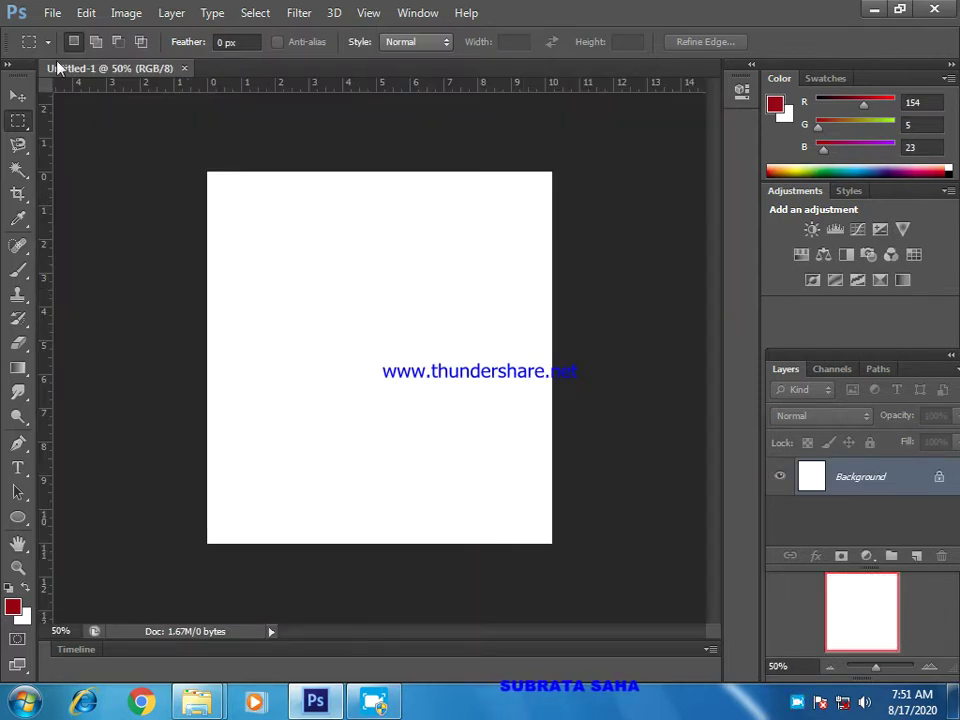
# Open the milk splash picture 2f23c38ed78a0c32888ce60d80a97e56 from the pins picture folder
pyautogui.click(52, 13)
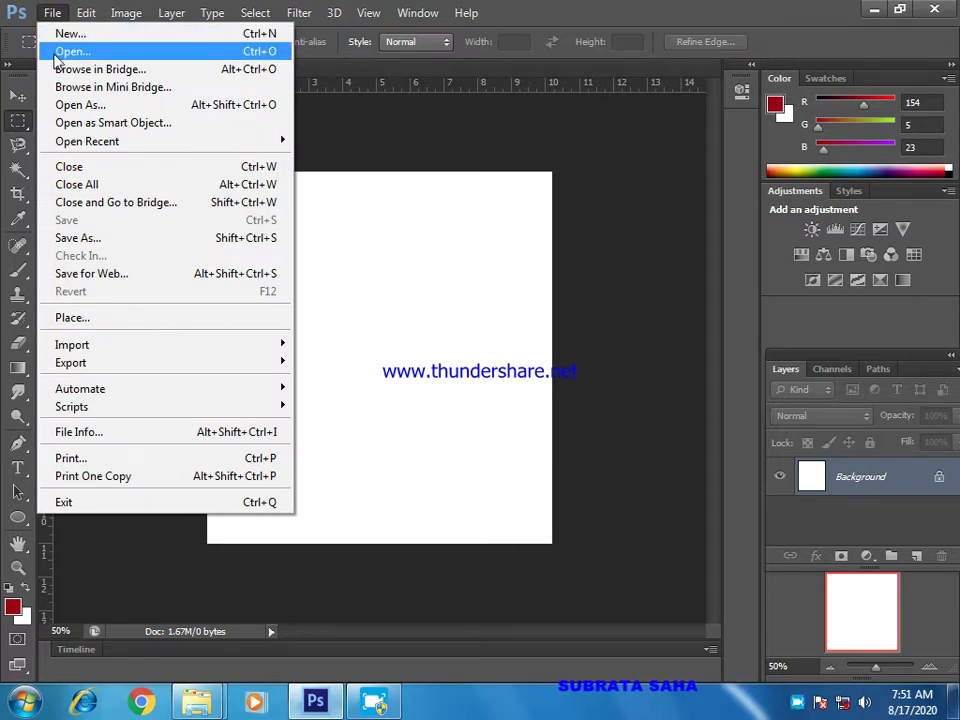
pyautogui.click(70, 51)
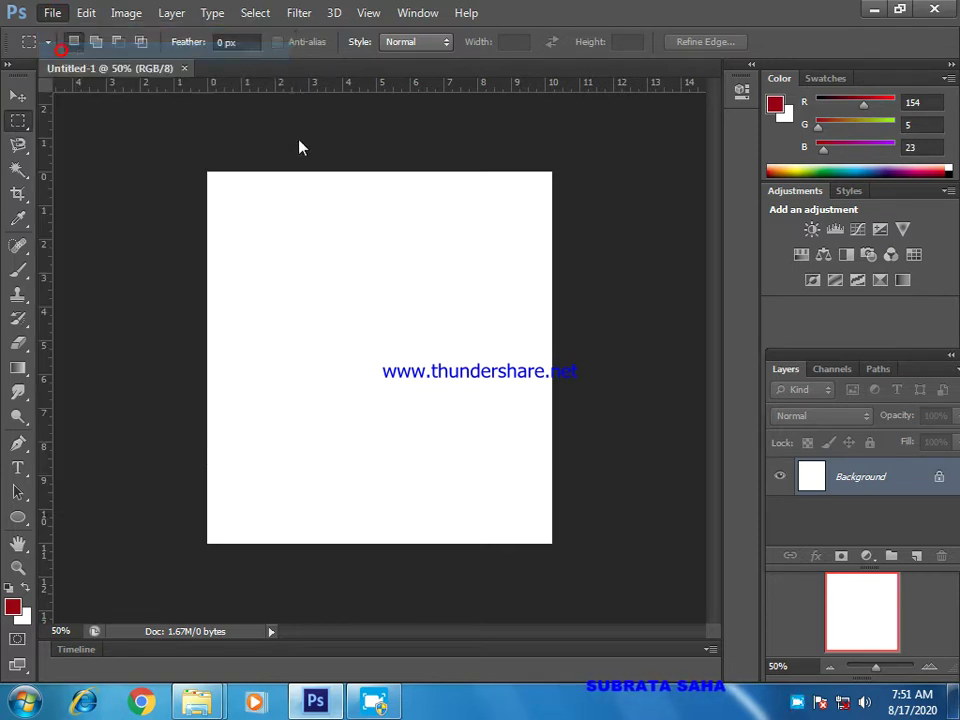
pyautogui.click(540, 262)
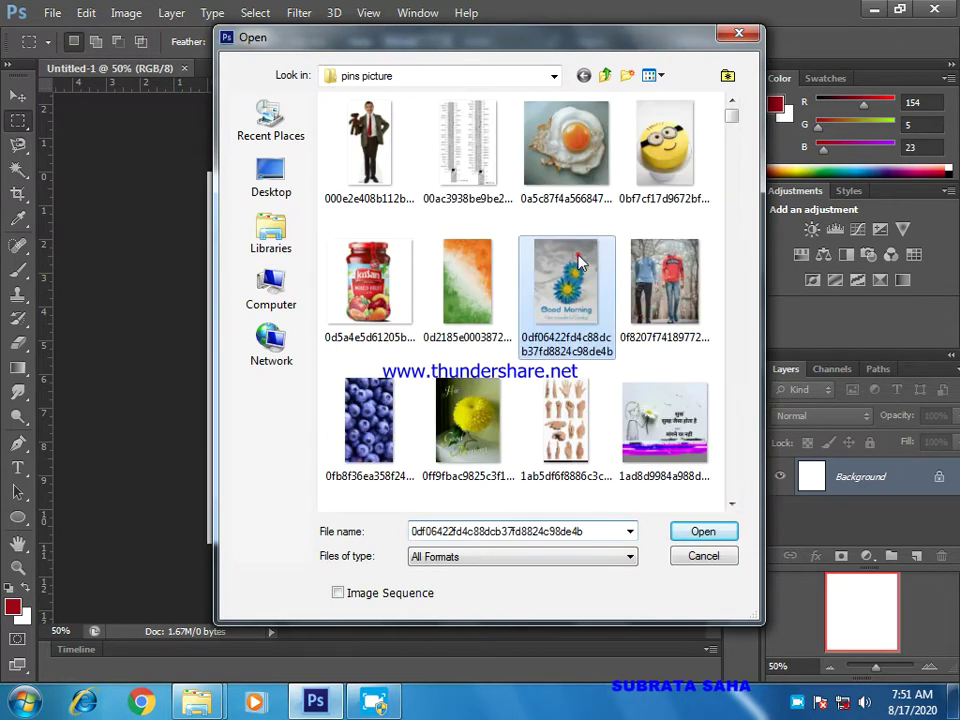
pyautogui.scroll(-2, 578, 262)
pyautogui.scroll(-2, 578, 262)
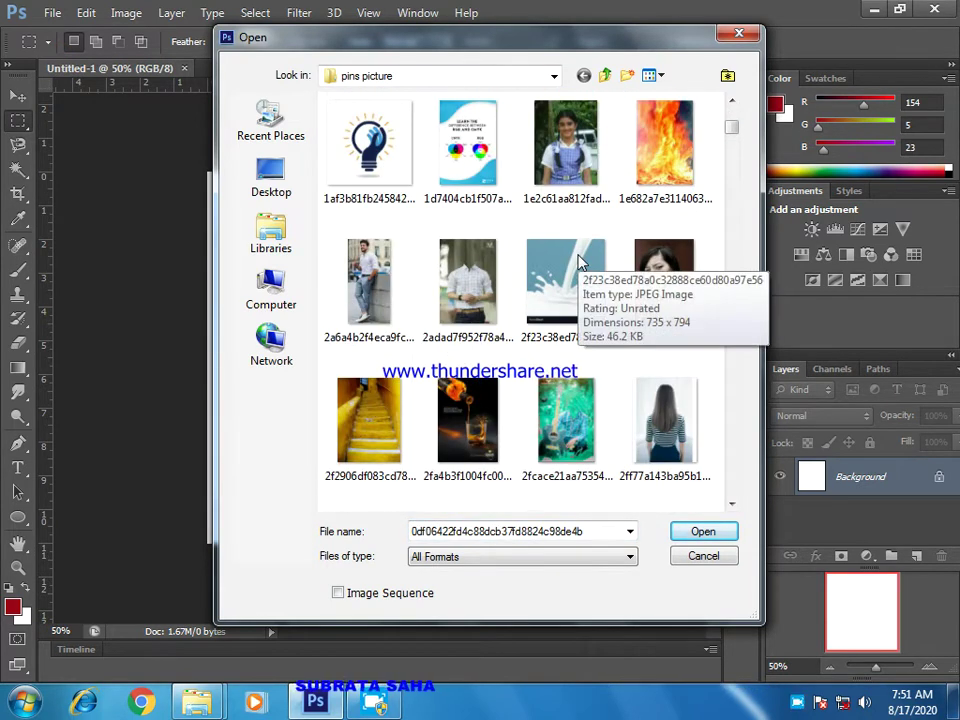
pyautogui.click(574, 262)
pyautogui.click(703, 536)
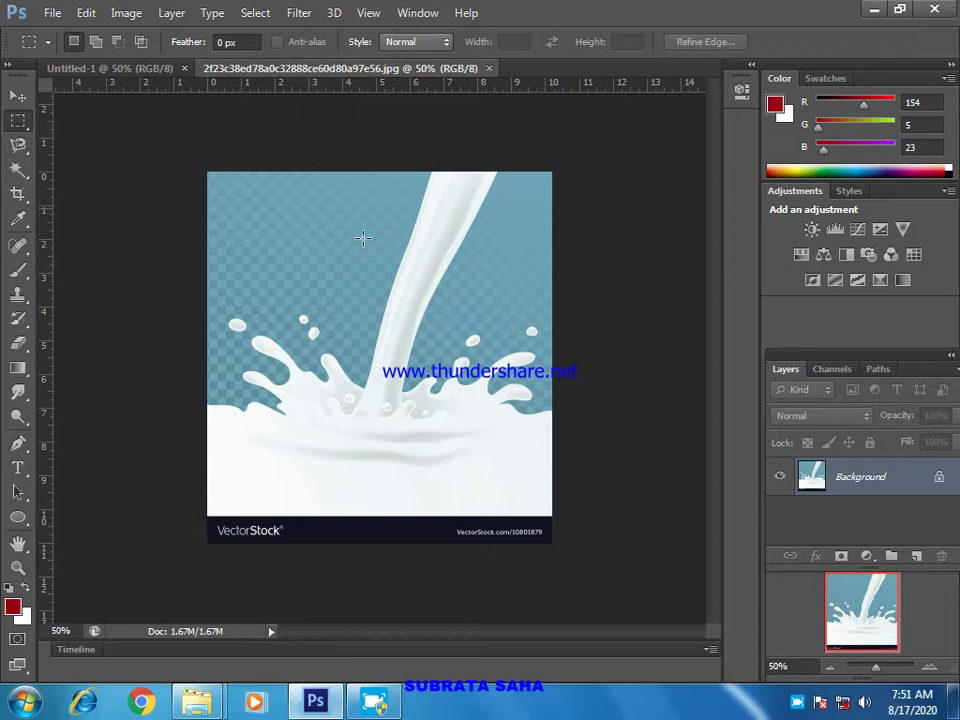
# Convert the milk picture's locked Background into a regular layer, and clear its blue backdrop using a Magic Wand selection
pyautogui.doubleClick(932, 484)
pyautogui.click(637, 223)
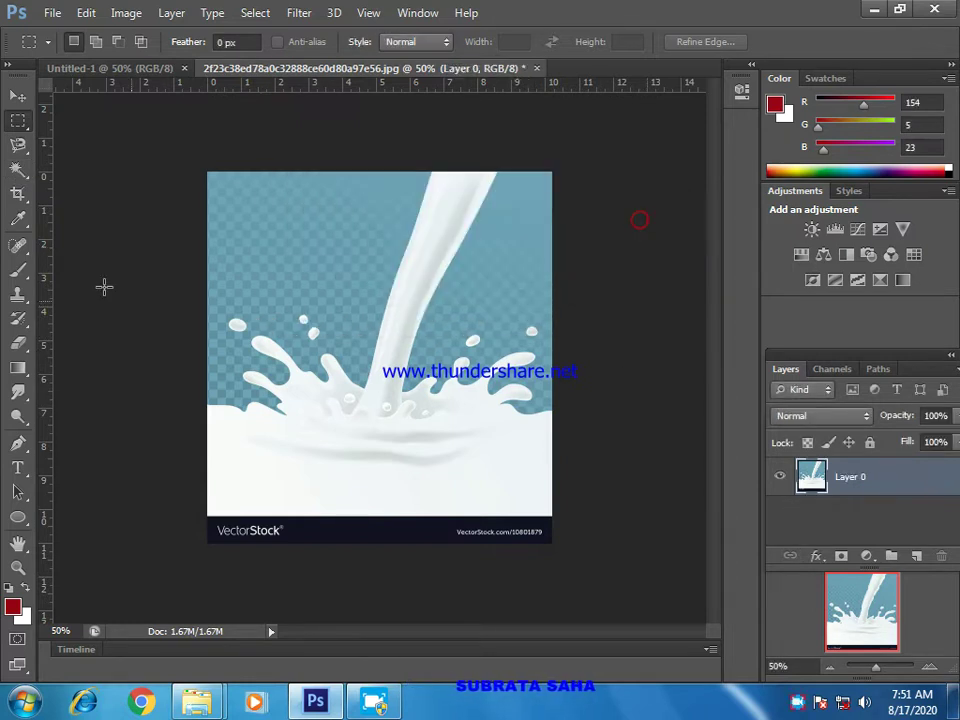
pyautogui.click(18, 170)
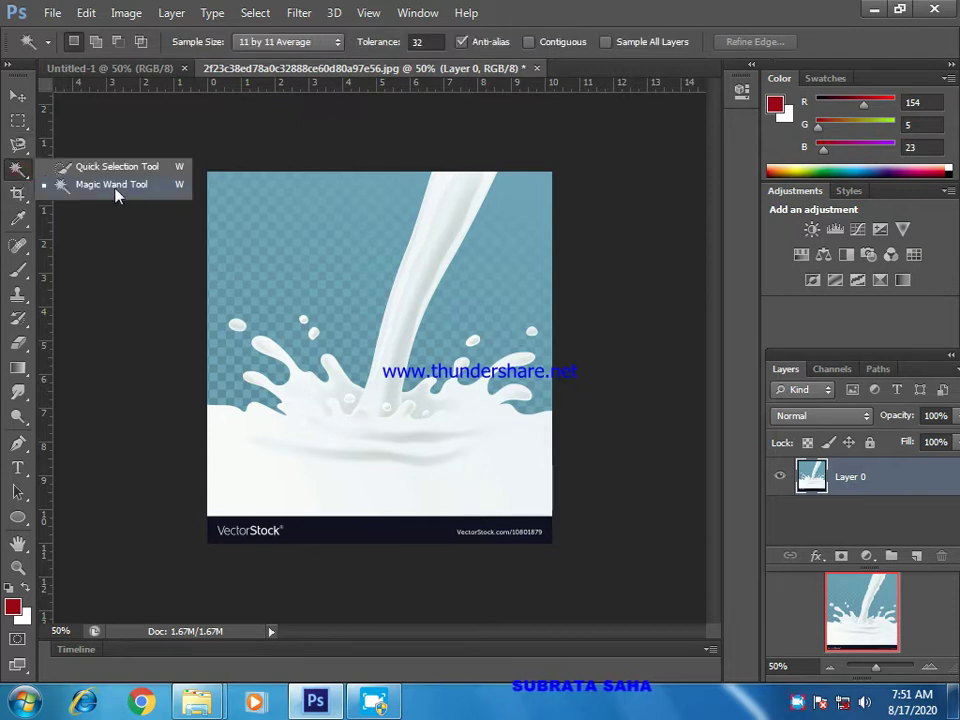
pyautogui.click(113, 185)
pyautogui.click(342, 258)
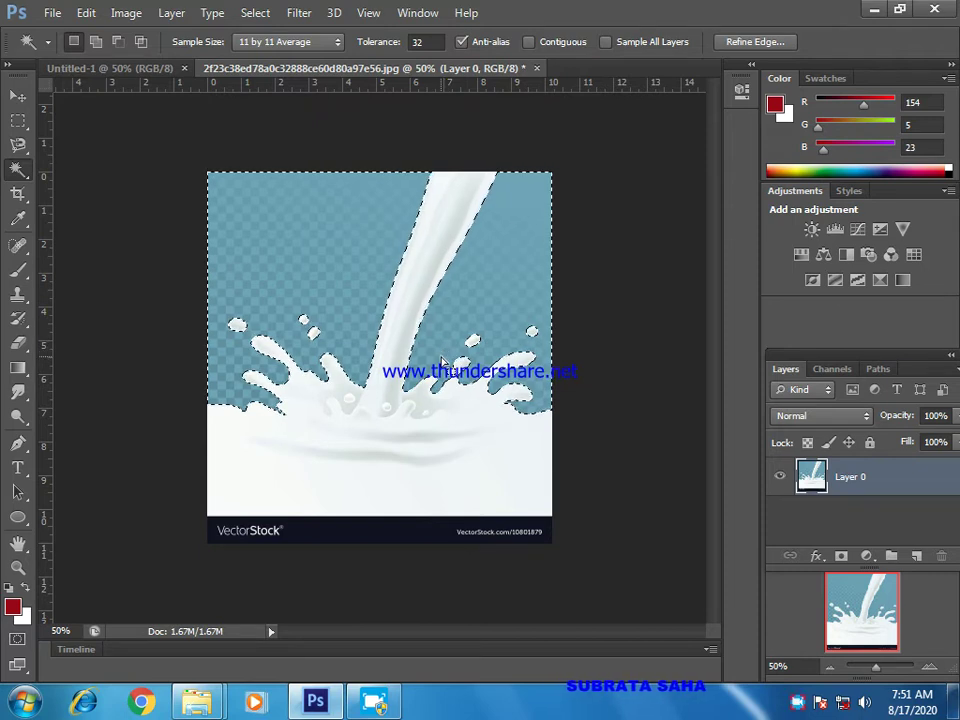
pyautogui.click(117, 14)
pyautogui.moveTo(100, 21)
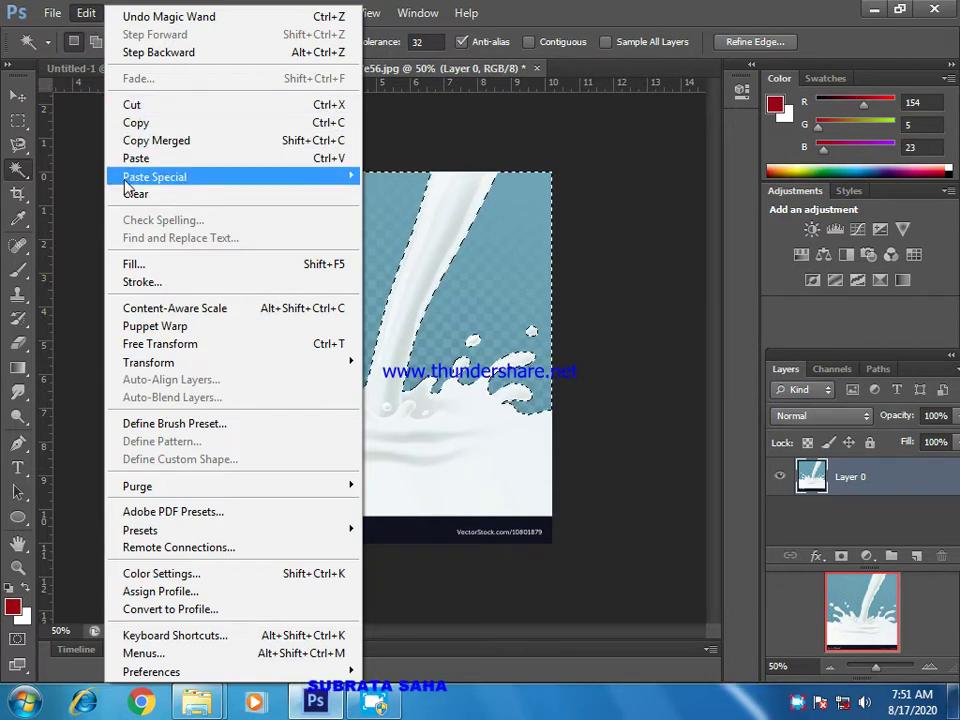
pyautogui.click(86, 17)
pyautogui.click(86, 18)
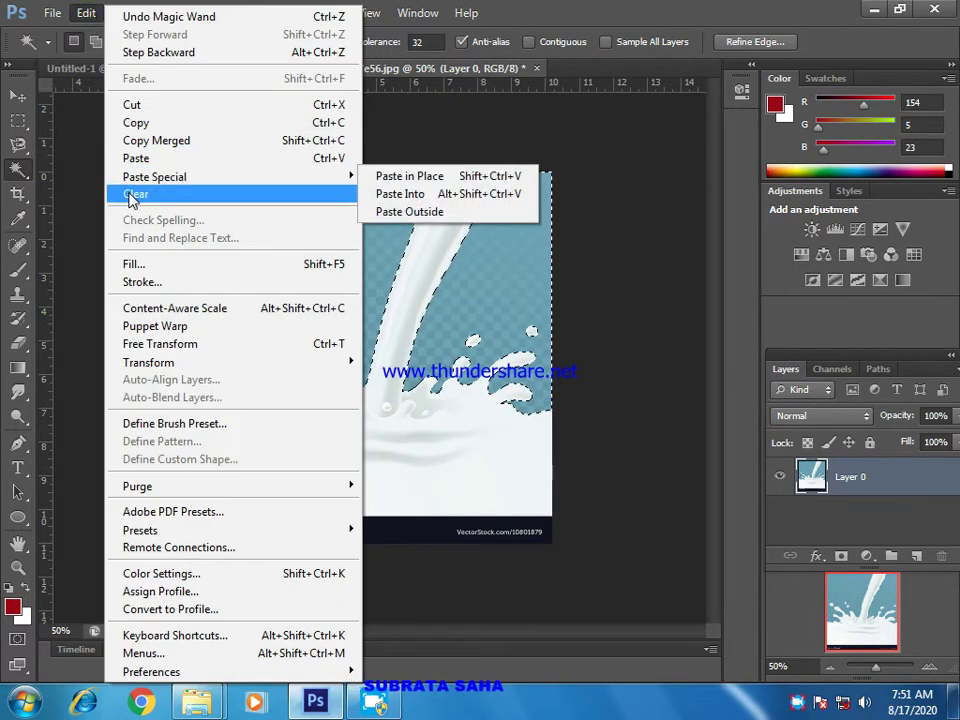
pyautogui.click(131, 193)
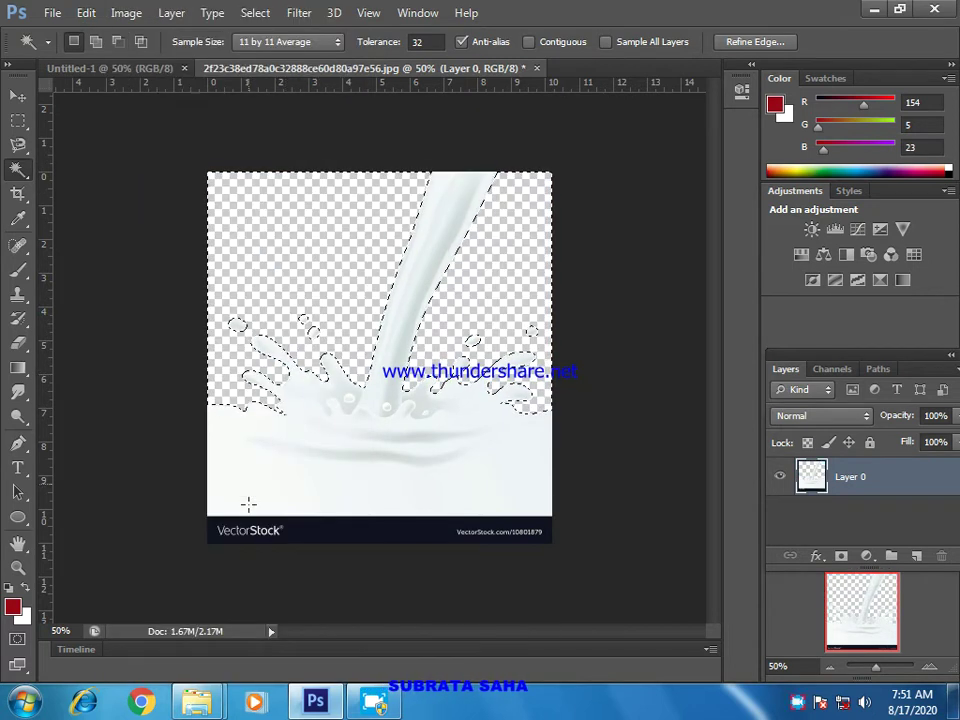
# Clear the dark VectorStock strip along the milk picture's lower edge using a rectangular marquee selection, then deselect
pyautogui.click(18, 121)
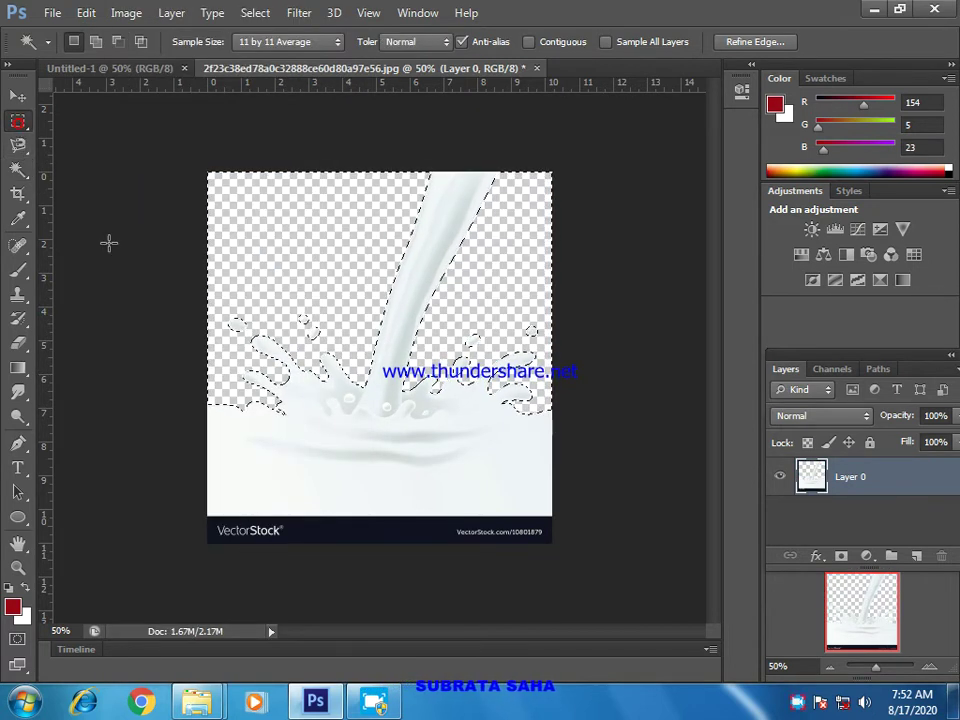
pyautogui.moveTo(206, 512); pyautogui.dragTo(557, 566)
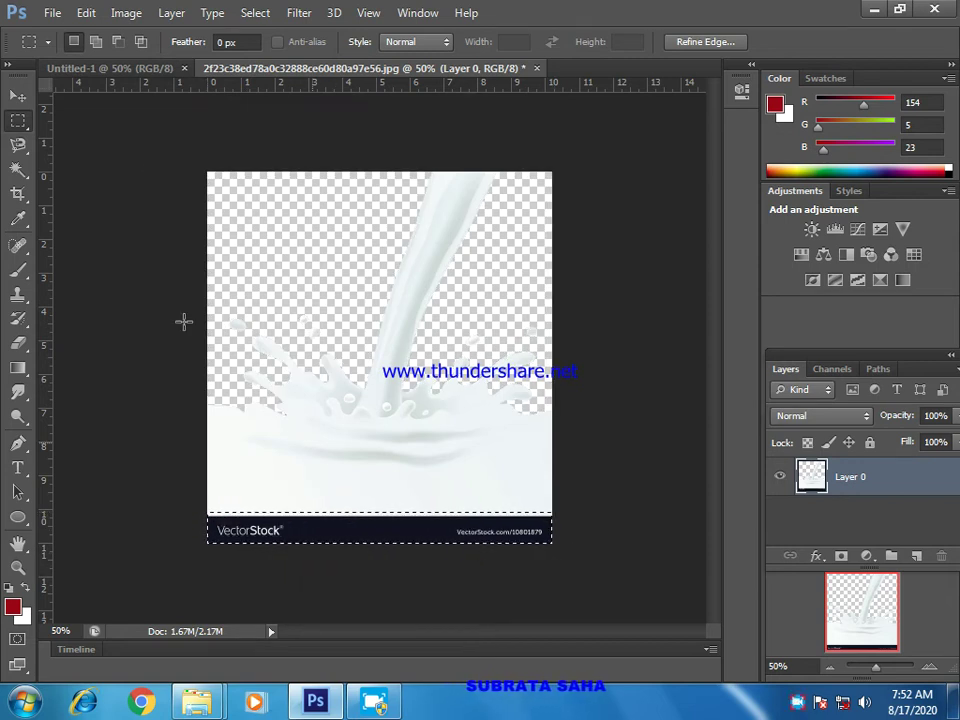
pyautogui.click(86, 12)
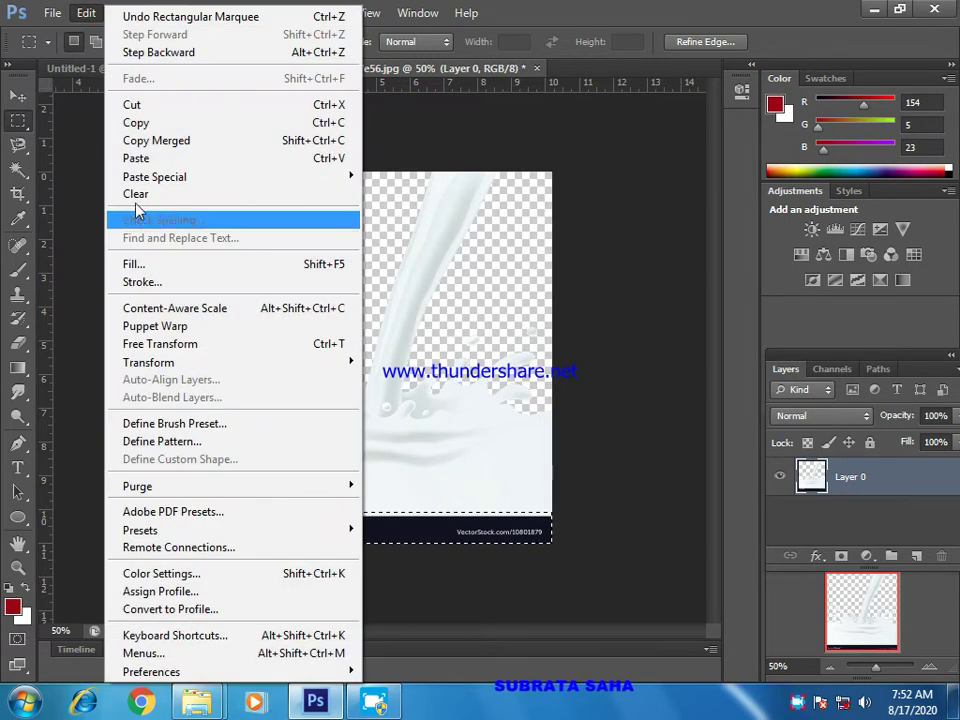
pyautogui.click(140, 194)
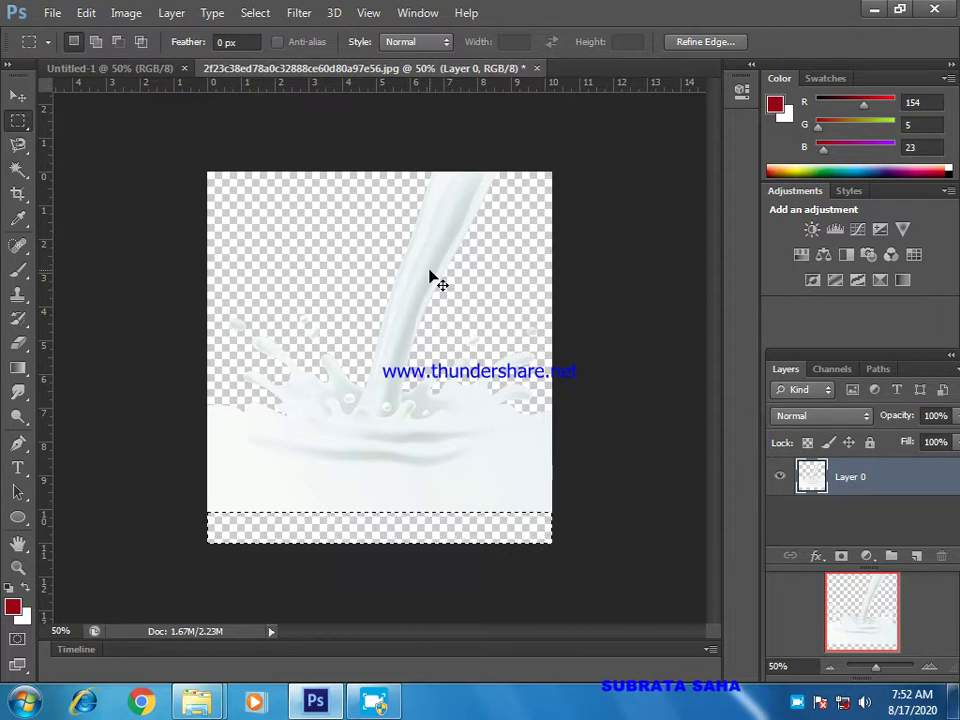
pyautogui.click(400, 316)
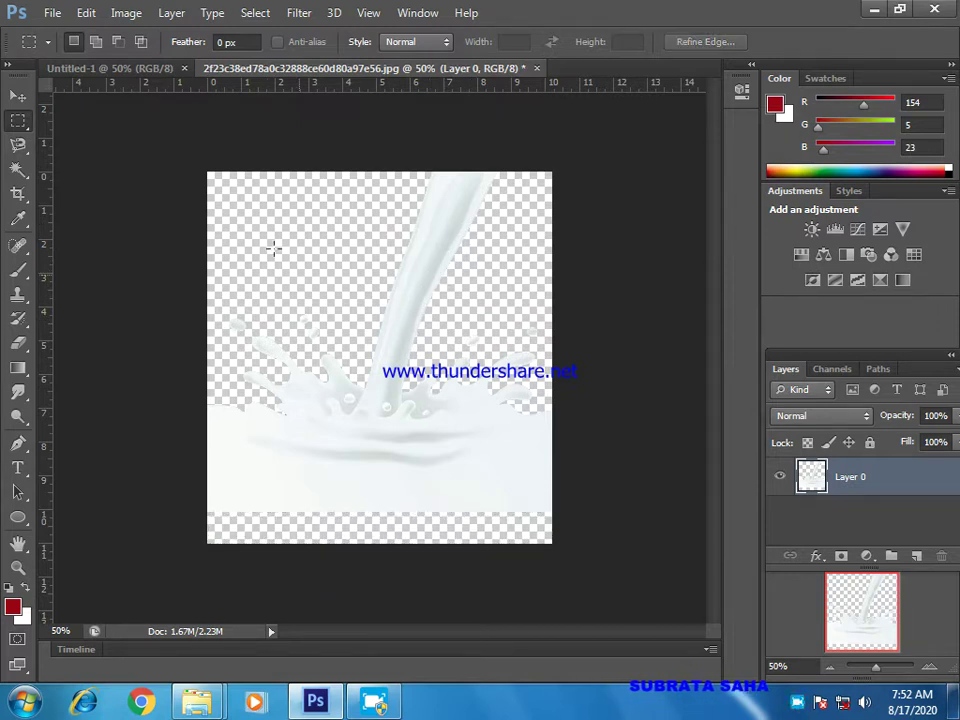
# Cut the entire milk cutout from its canvas and paste it into the Untitled-1 document
pyautogui.click(242, 15)
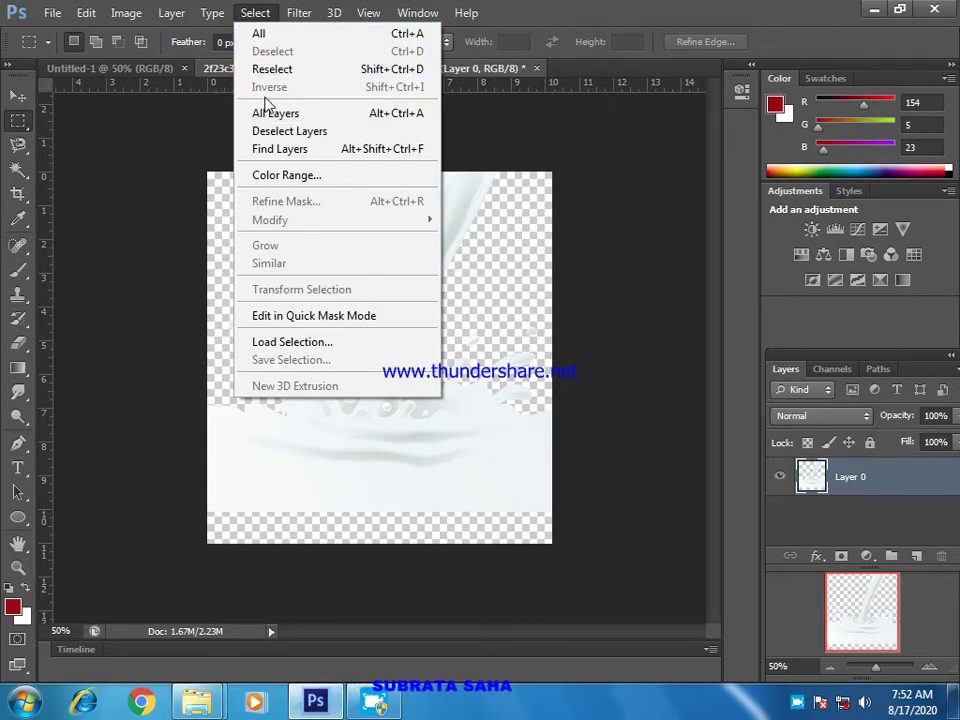
pyautogui.click(278, 34)
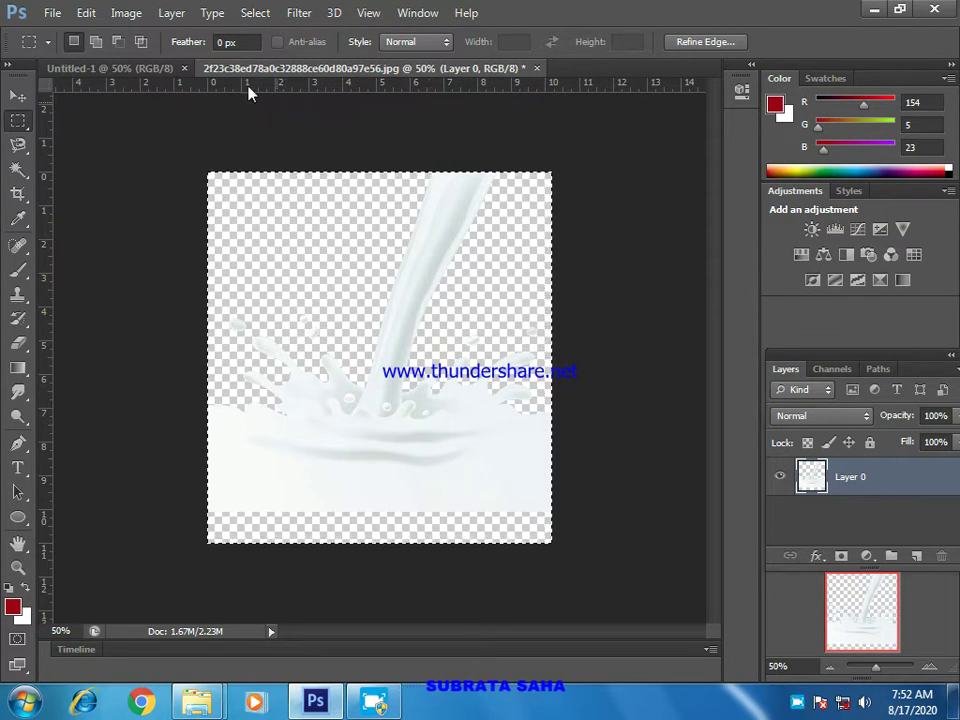
pyautogui.click(93, 18)
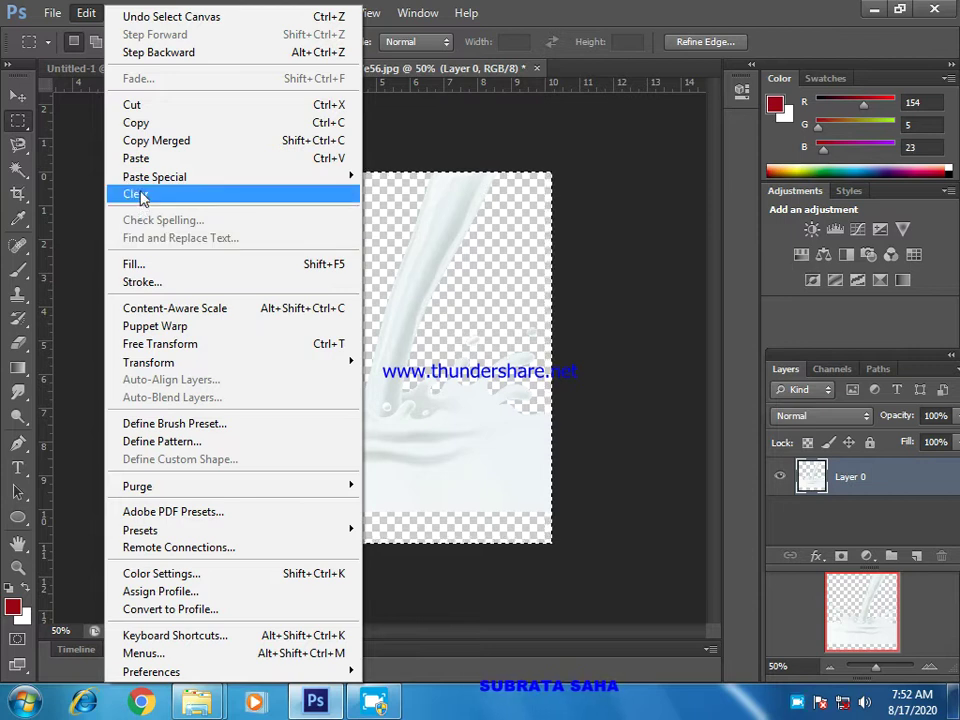
pyautogui.click(186, 108)
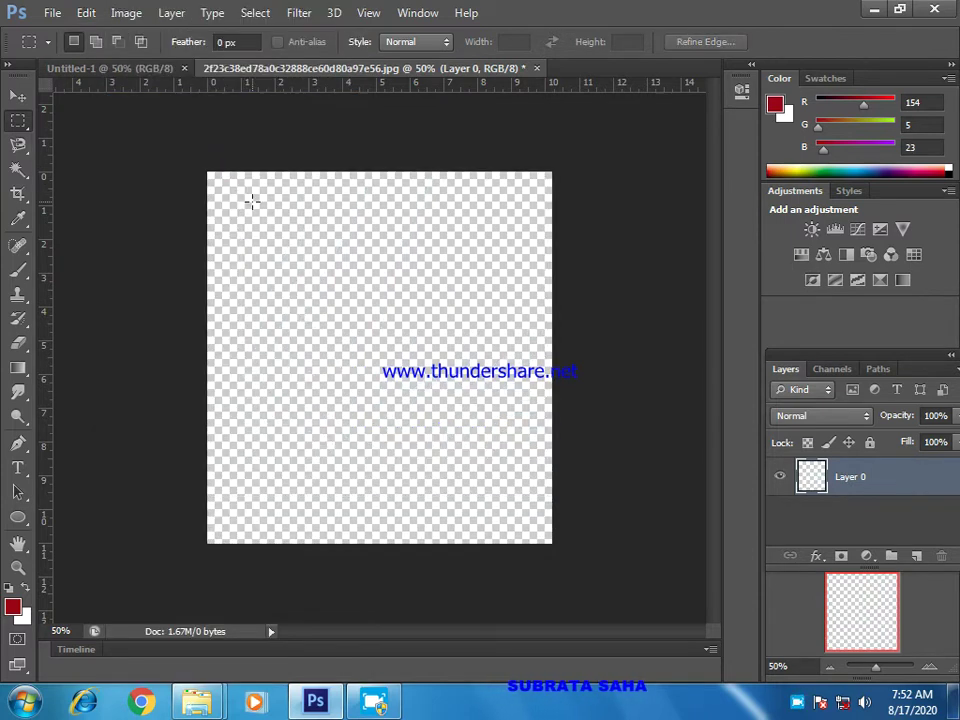
pyautogui.click(149, 69)
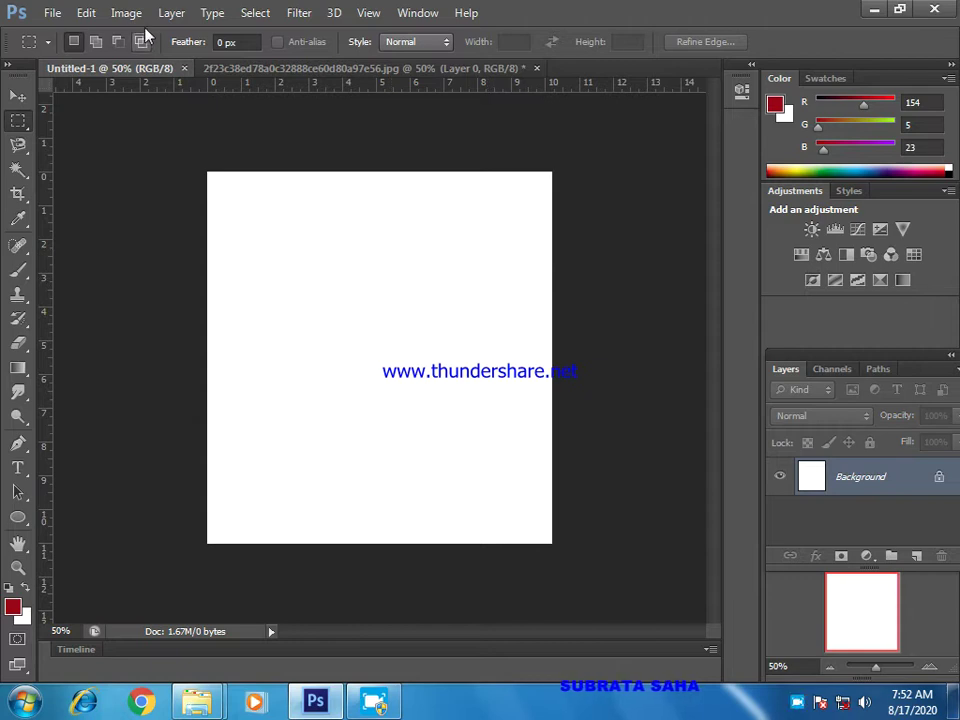
pyautogui.click(95, 20)
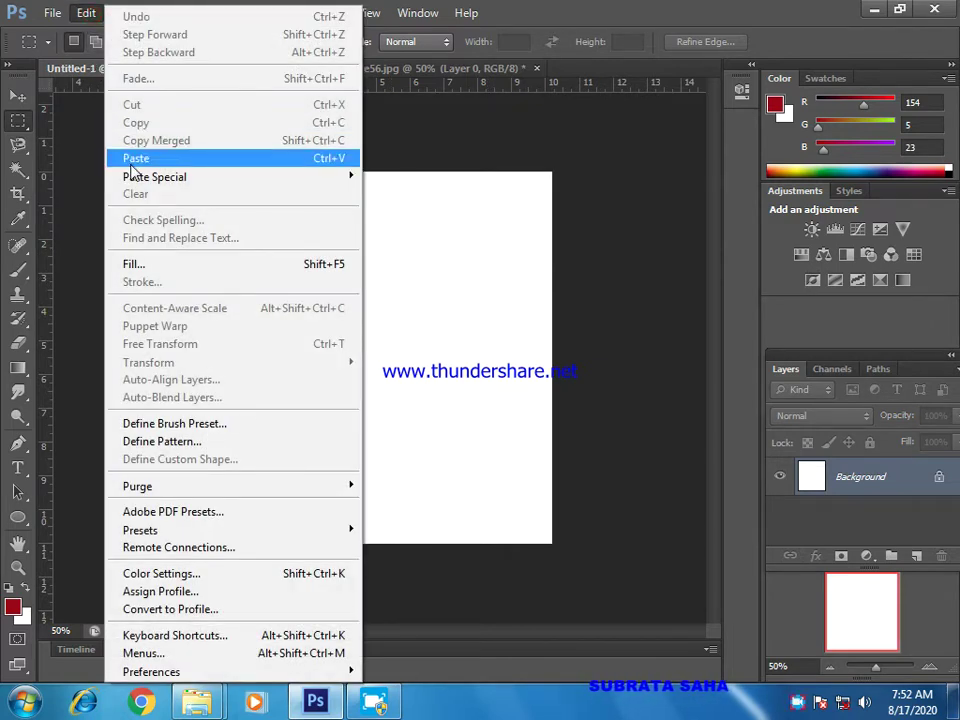
pyautogui.click(131, 158)
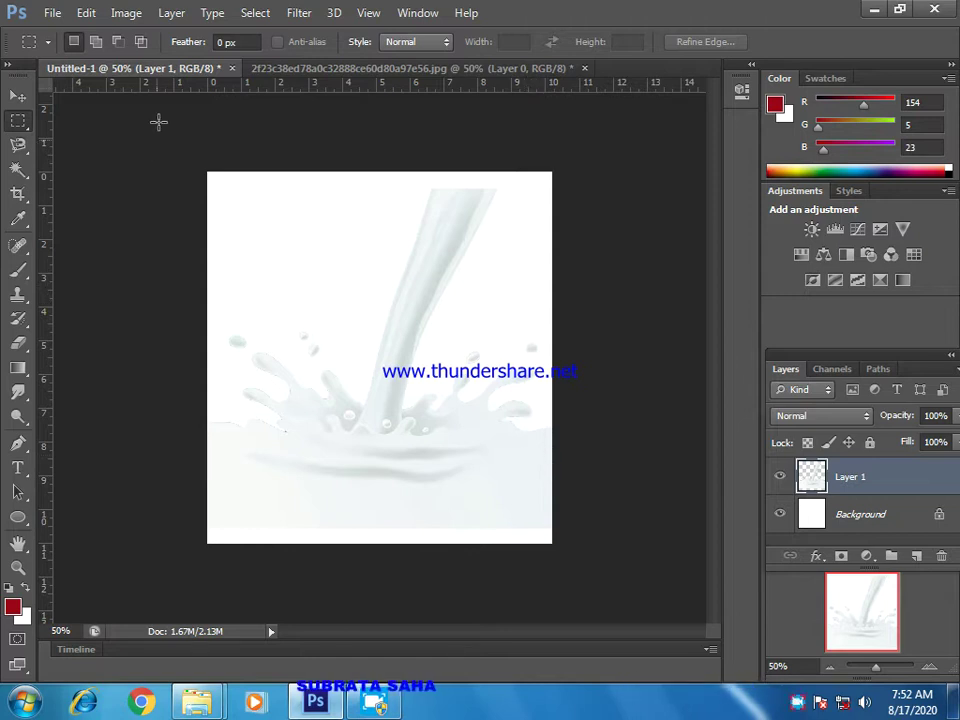
pyautogui.click(120, 15)
pyautogui.moveTo(118, 62)
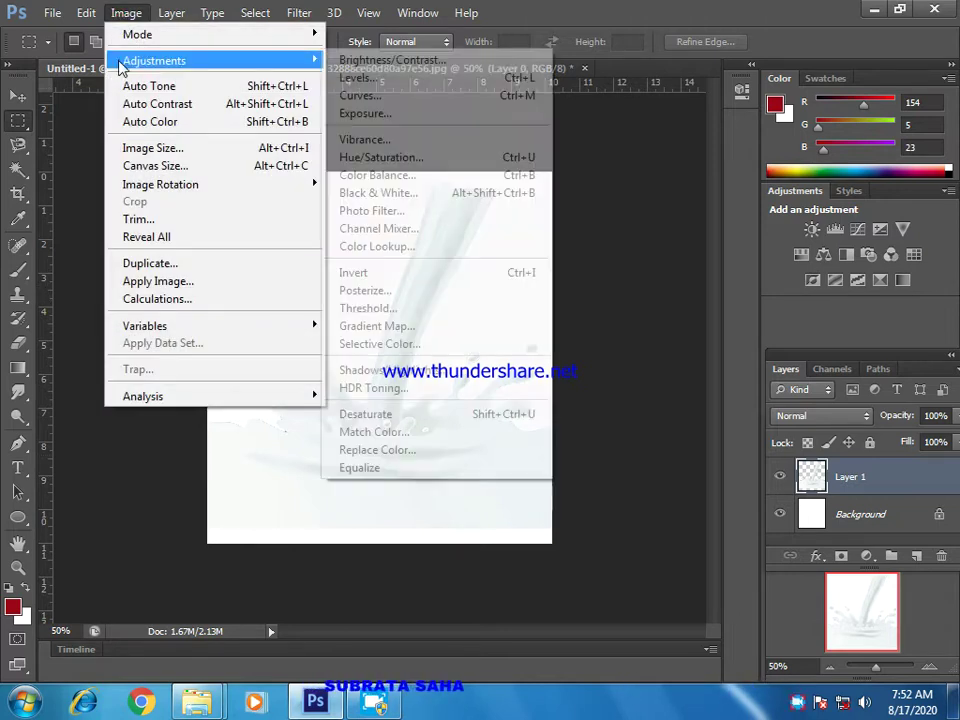
pyautogui.moveTo(86, 12)
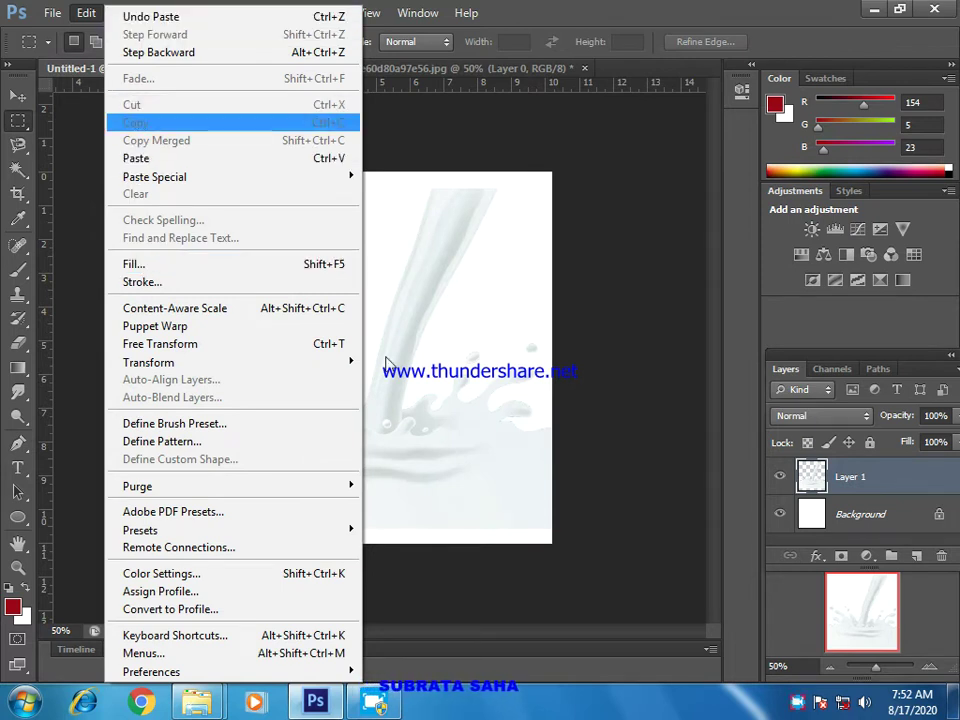
pyautogui.click(537, 297)
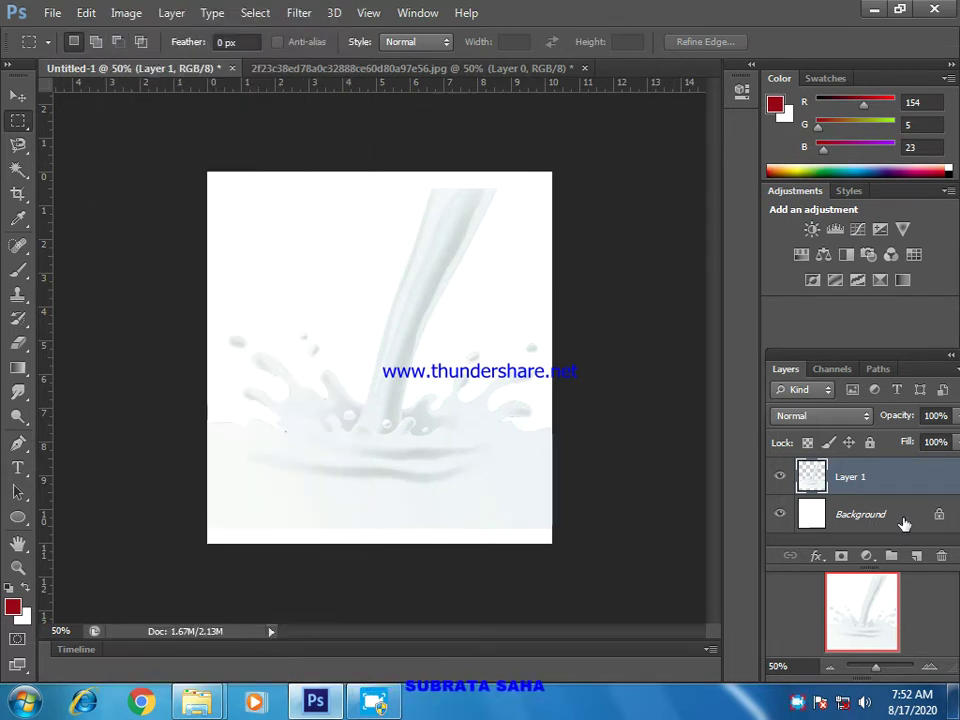
# Convert the white Background of Untitled-1 into a regular layer and delete it
pyautogui.doubleClick(939, 515)
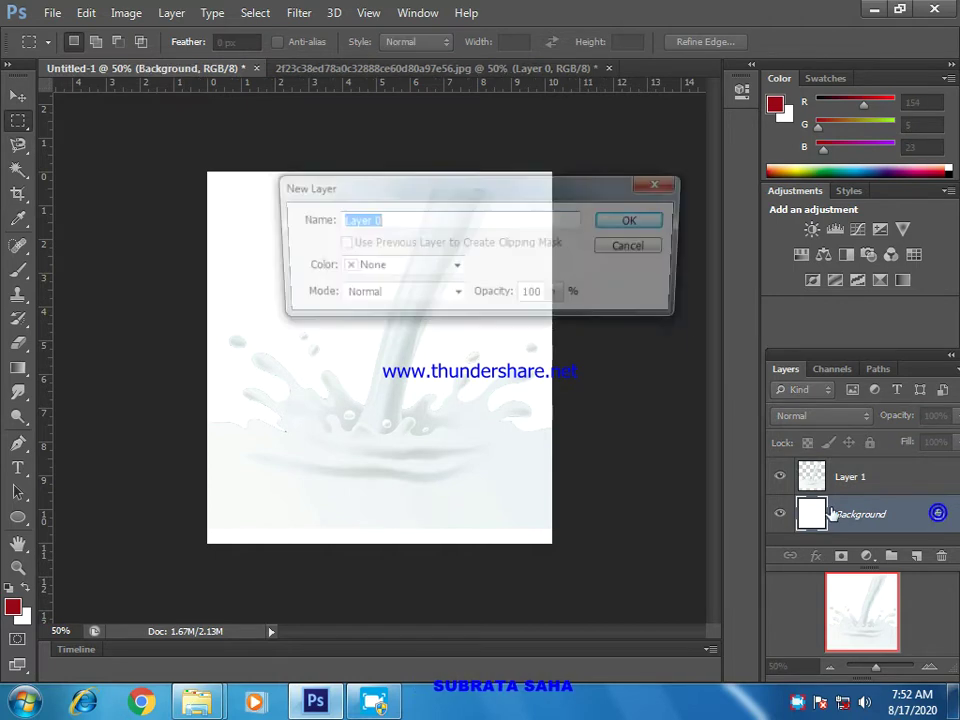
pyautogui.click(630, 221)
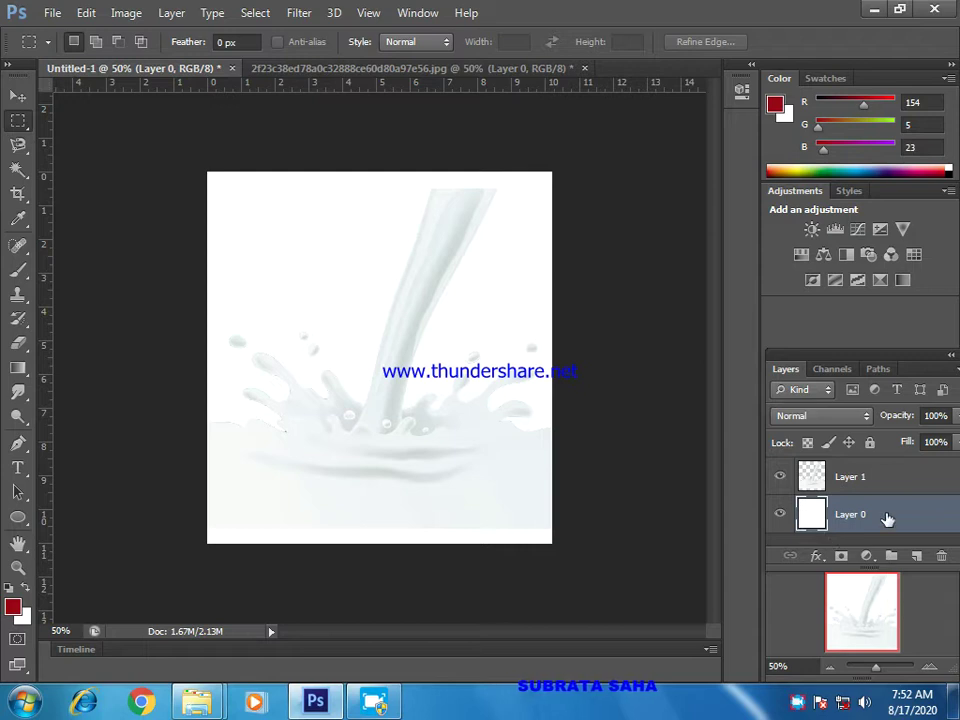
pyautogui.click(941, 555)
pyautogui.click(425, 278)
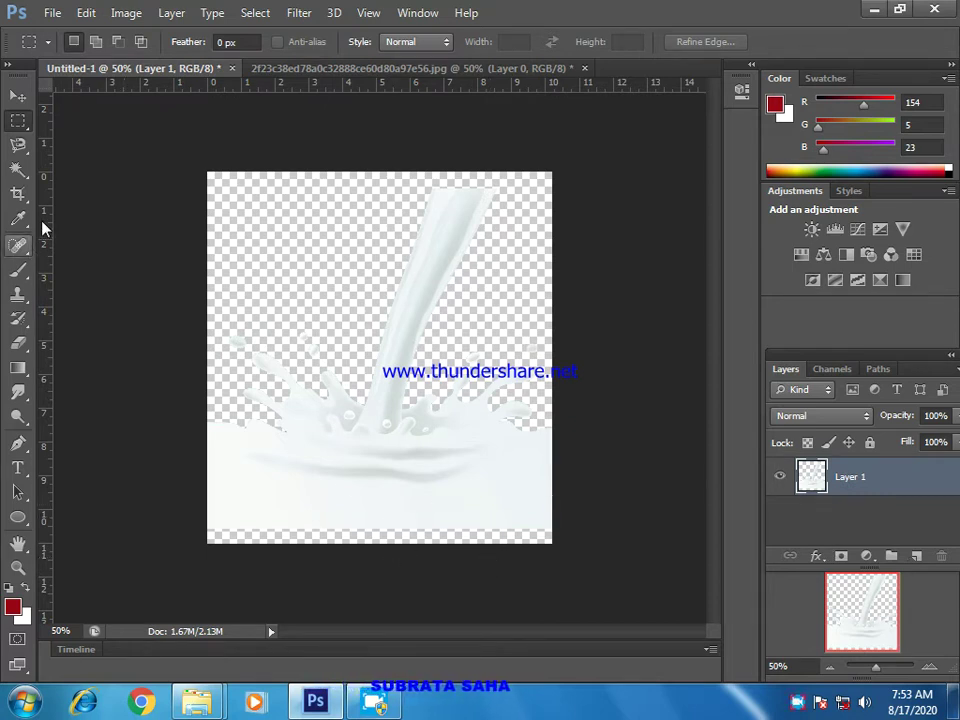
# Stretch the milk layer vertically with Free Transform to about 109.37% height, reaching the canvas's upper and lower edges
pyautogui.click(144, 20)
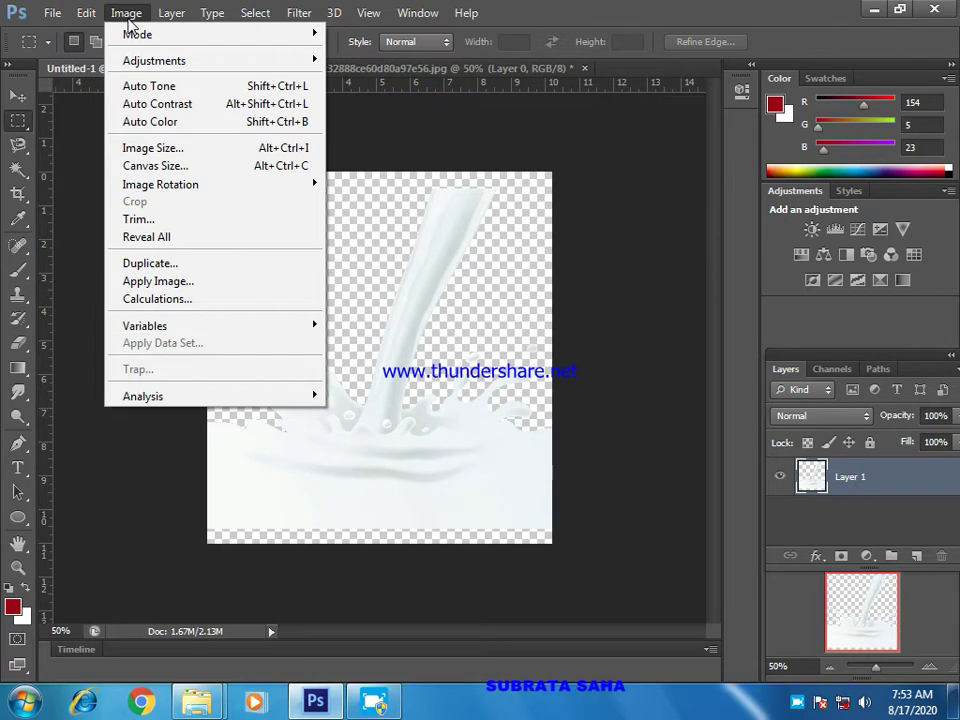
pyautogui.moveTo(90, 18)
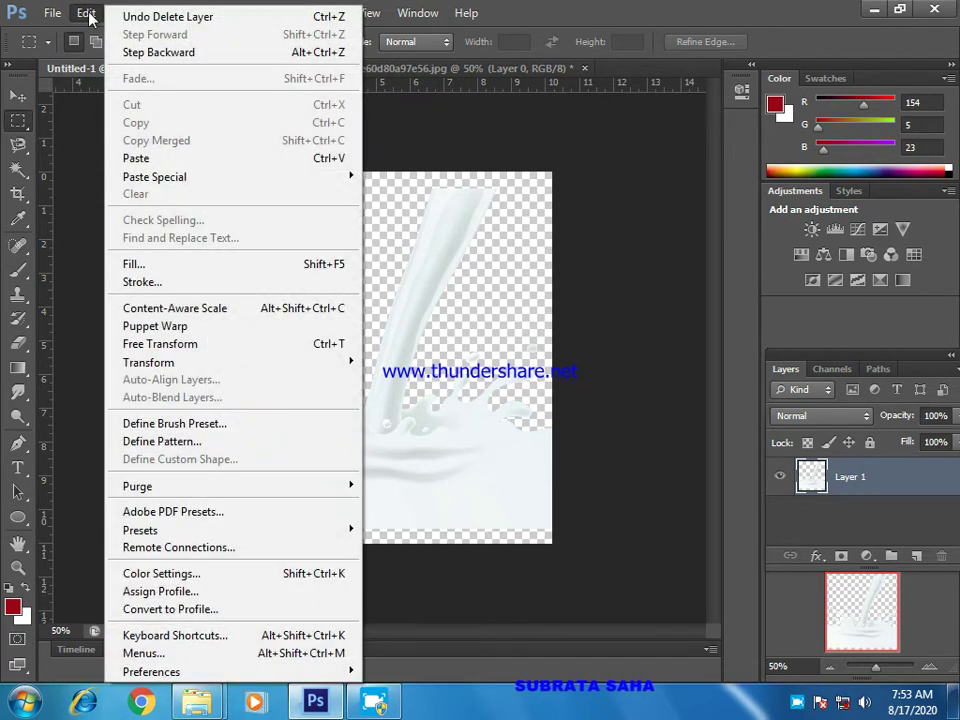
pyautogui.click(142, 346)
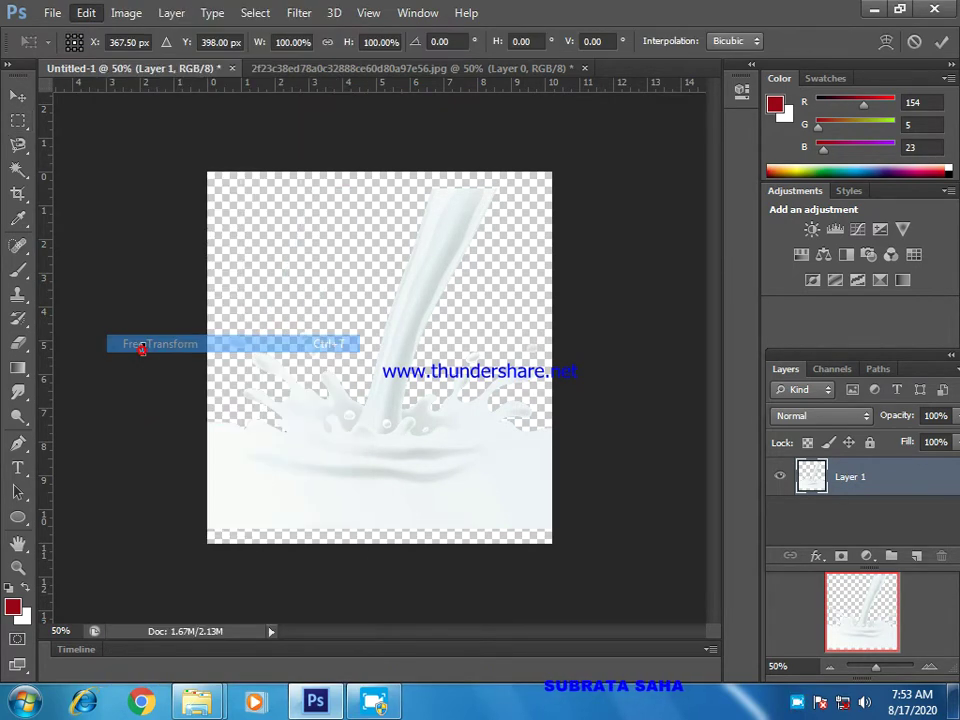
pyautogui.moveTo(379, 189); pyautogui.dragTo(379, 174)
pyautogui.moveTo(379, 528); pyautogui.dragTo(379, 544)
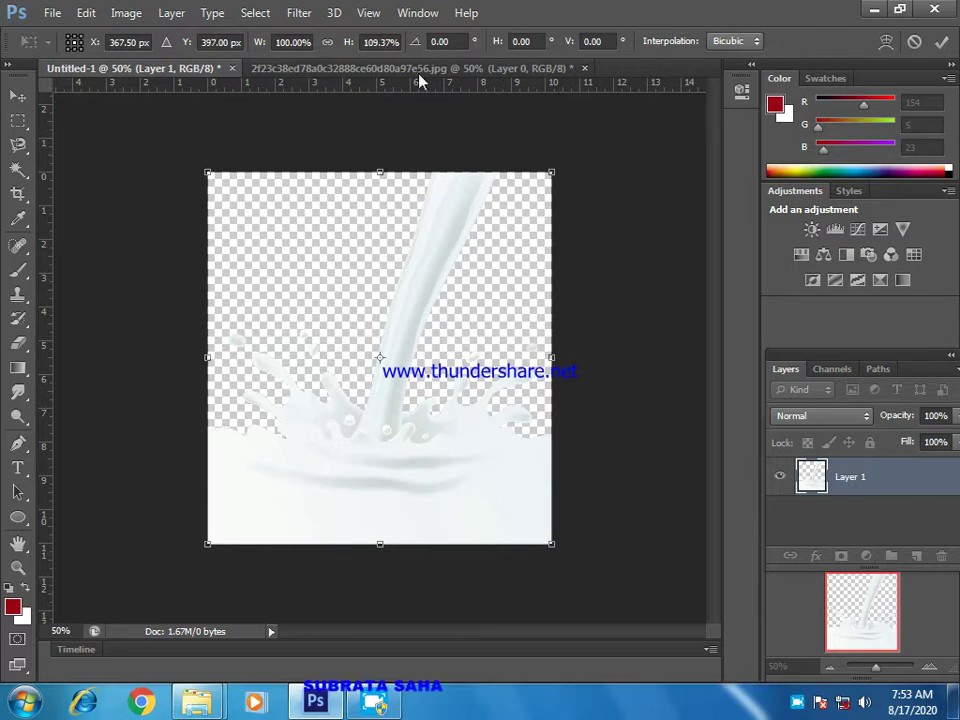
pyautogui.click(941, 41)
pyautogui.press('m')
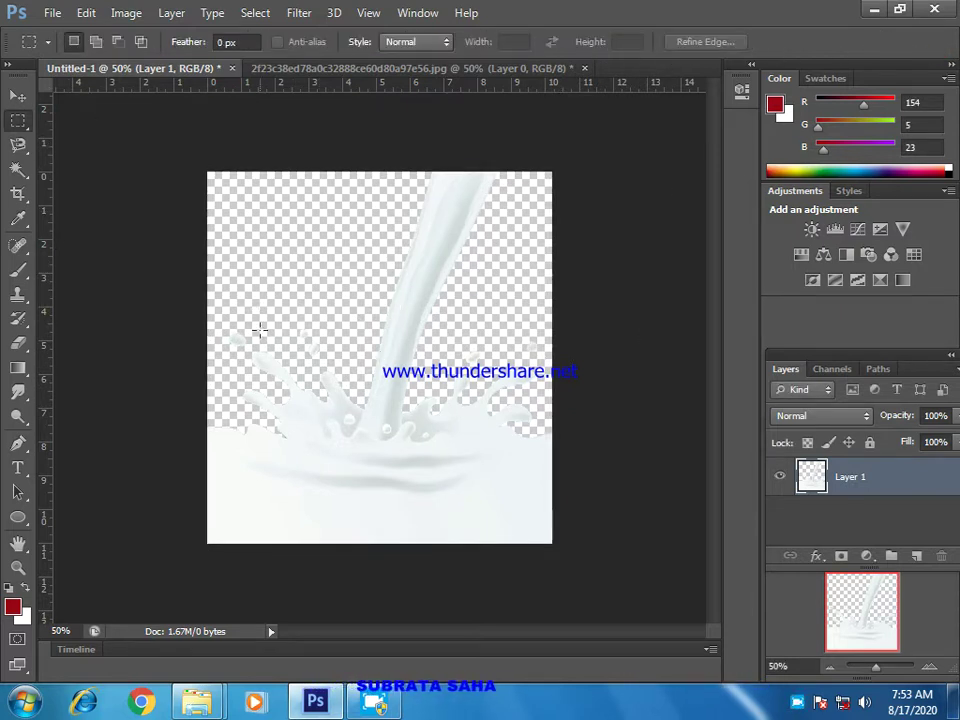
# Add a new empty layer and move it beneath the milk layer
pyautogui.click(918, 557)
pyautogui.moveTo(864, 480); pyautogui.dragTo(867, 536)
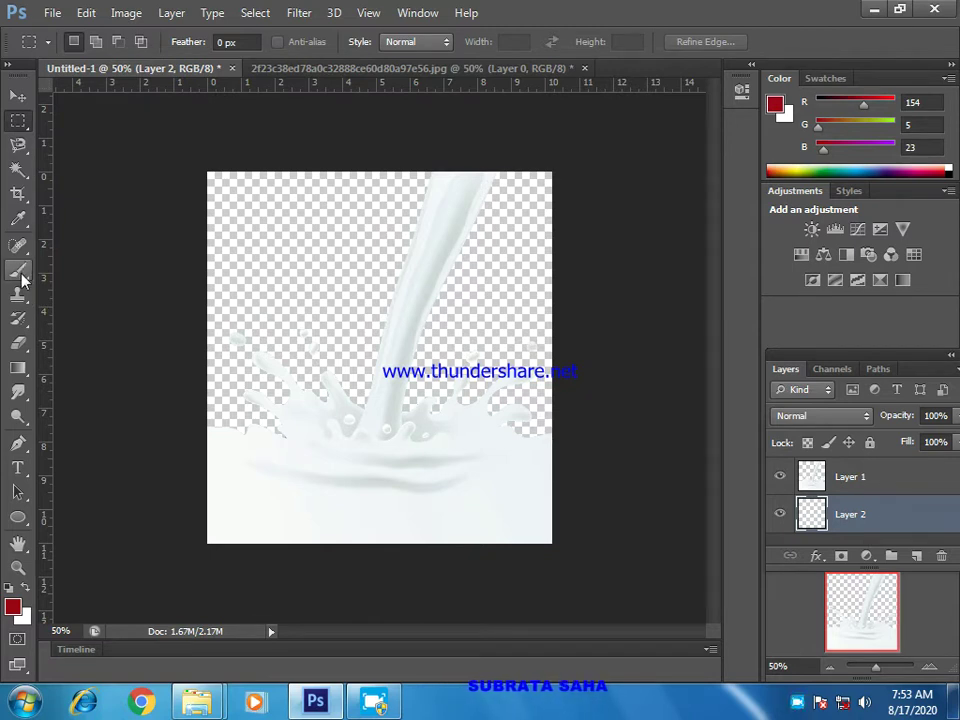
# Open the Gradient tool's color gradient for editing and set its start color stop to a bright cyan
pyautogui.click(18, 370)
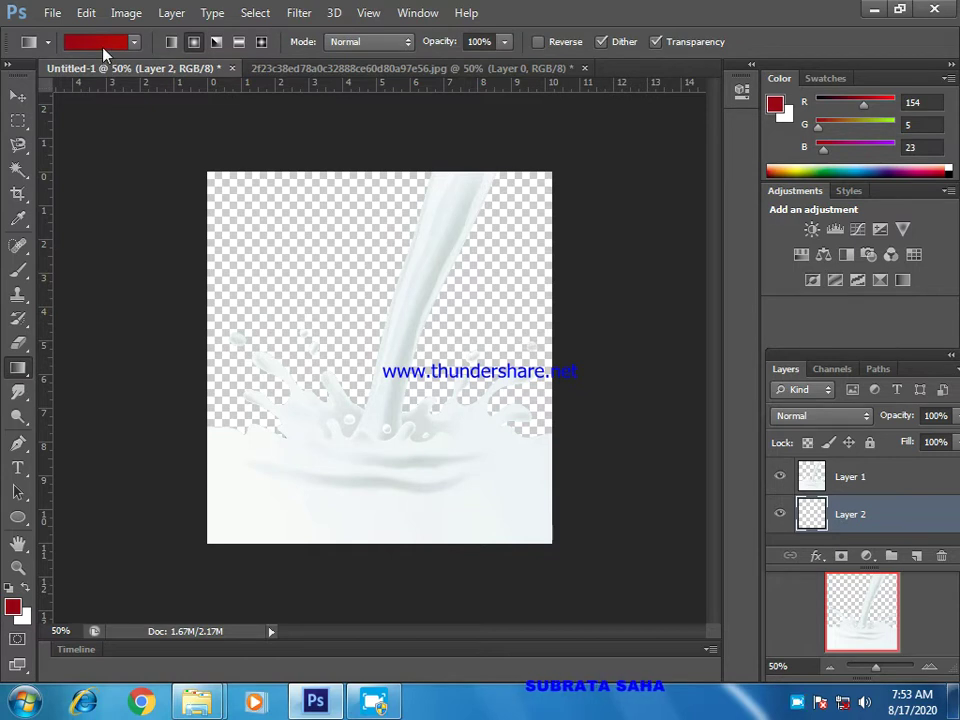
pyautogui.click(103, 45)
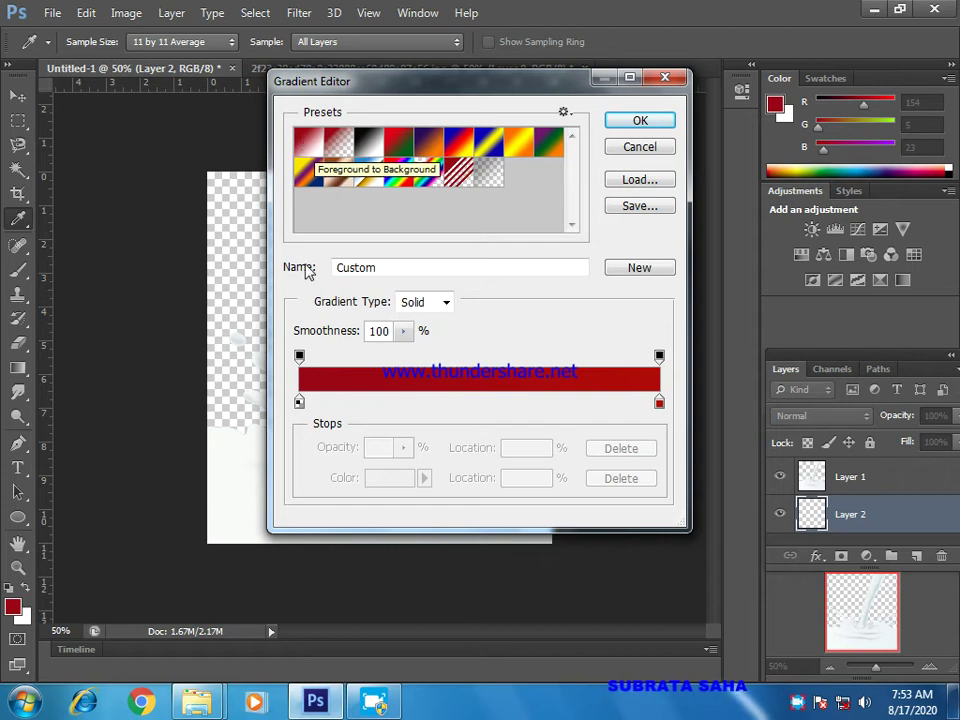
pyautogui.click(299, 403)
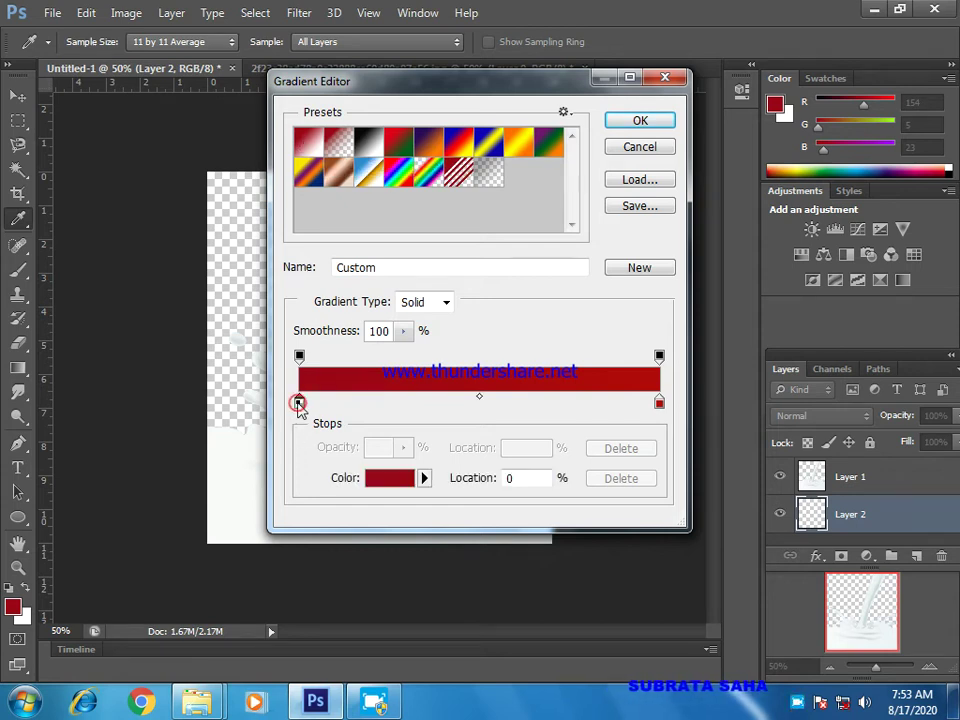
pyautogui.click(382, 487)
pyautogui.click(536, 282)
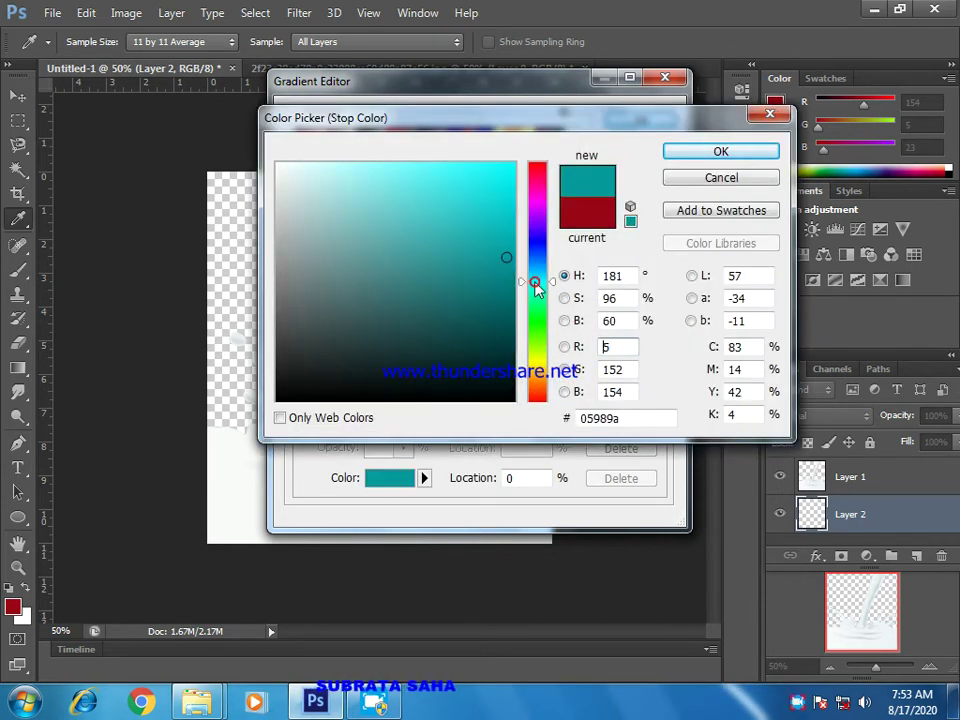
pyautogui.moveTo(334, 221); pyautogui.dragTo(348, 184)
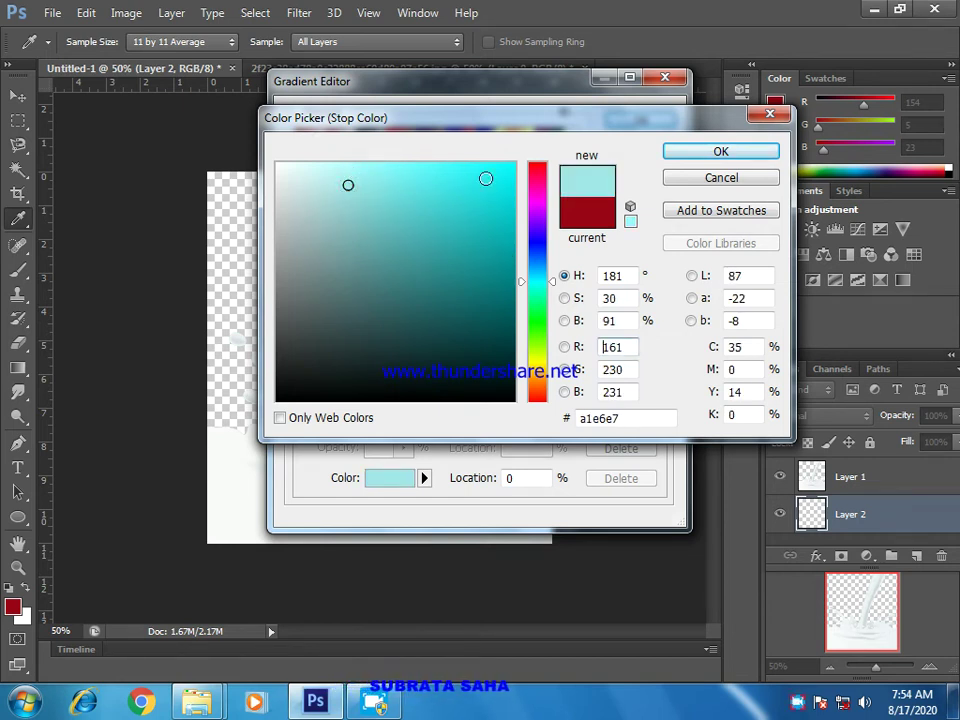
pyautogui.moveTo(437, 216); pyautogui.dragTo(432, 165)
pyautogui.click(688, 150)
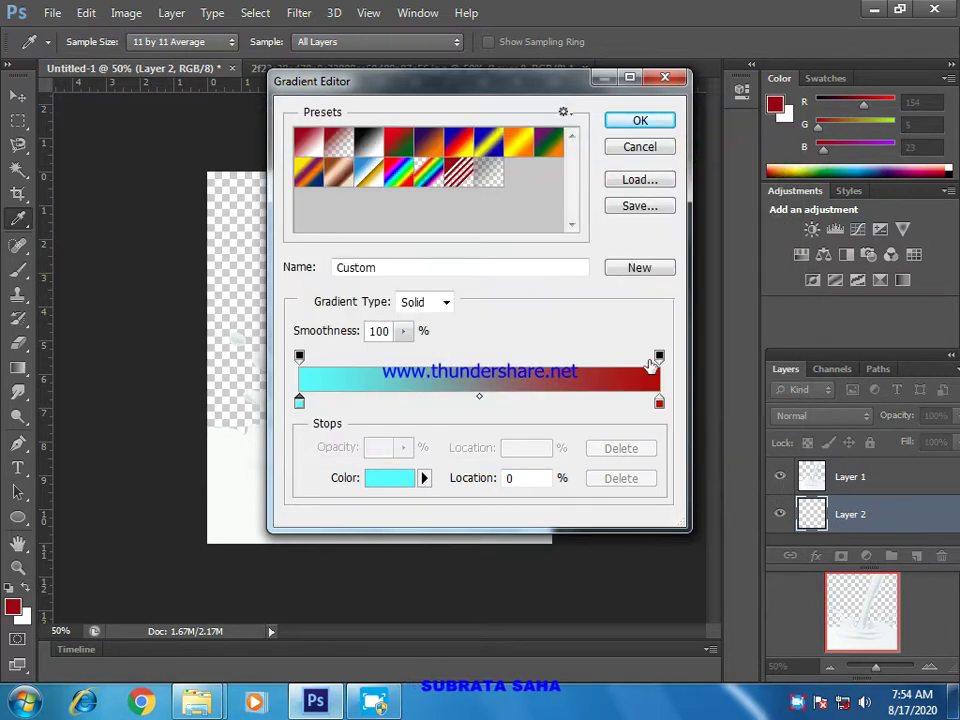
# Try to change the gradient's end color stop from dark red to white (ffffff)
pyautogui.click(661, 402)
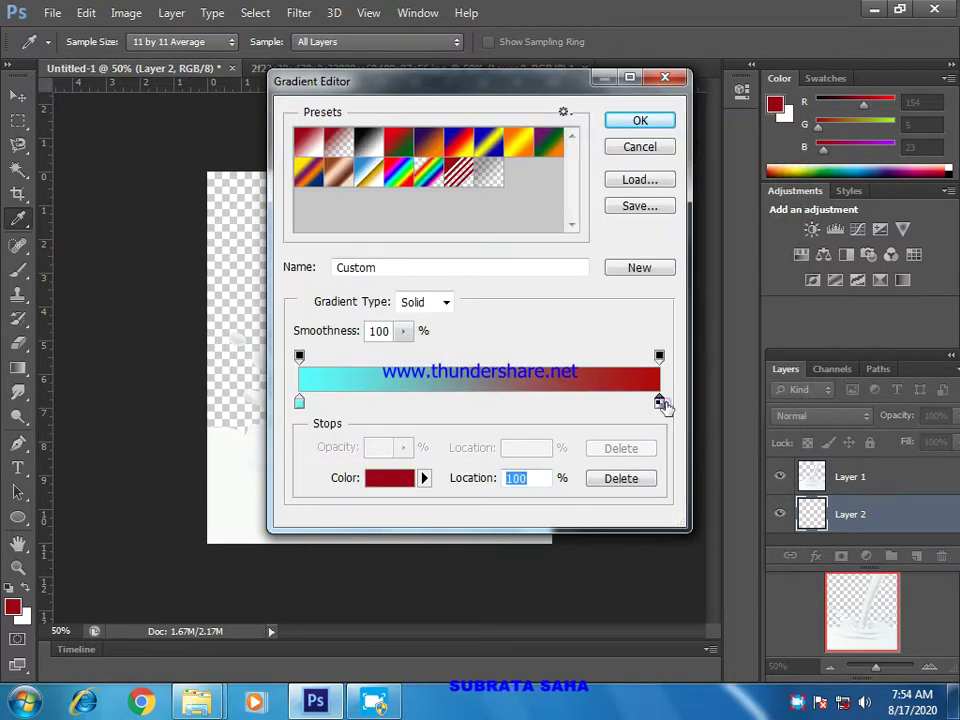
pyautogui.click(389, 480)
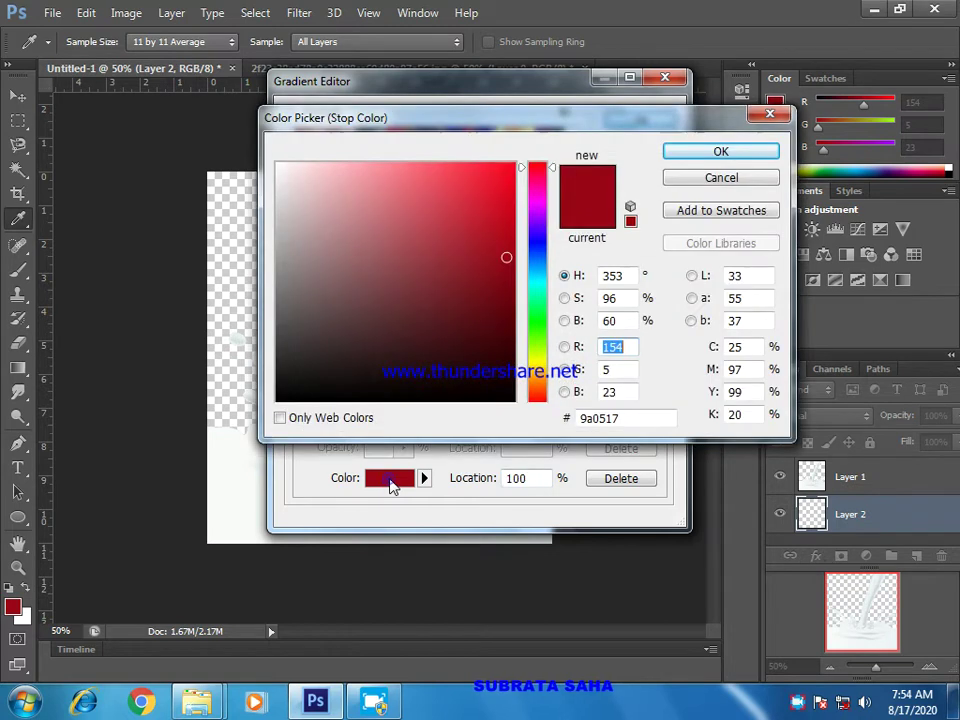
pyautogui.moveTo(285, 166); pyautogui.dragTo(271, 159)
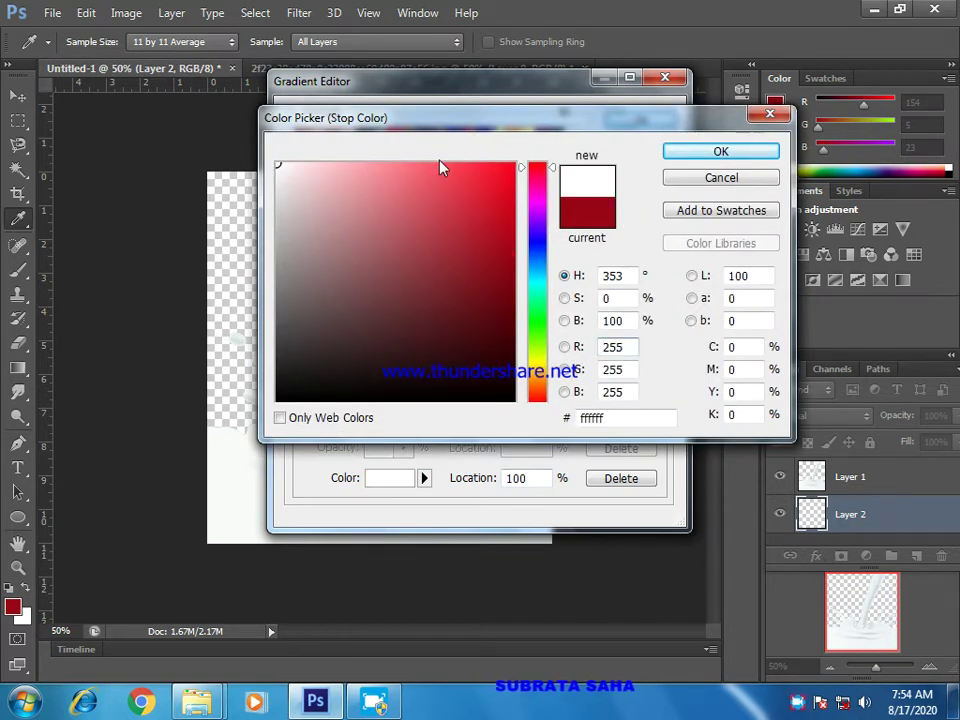
pyautogui.click(712, 152)
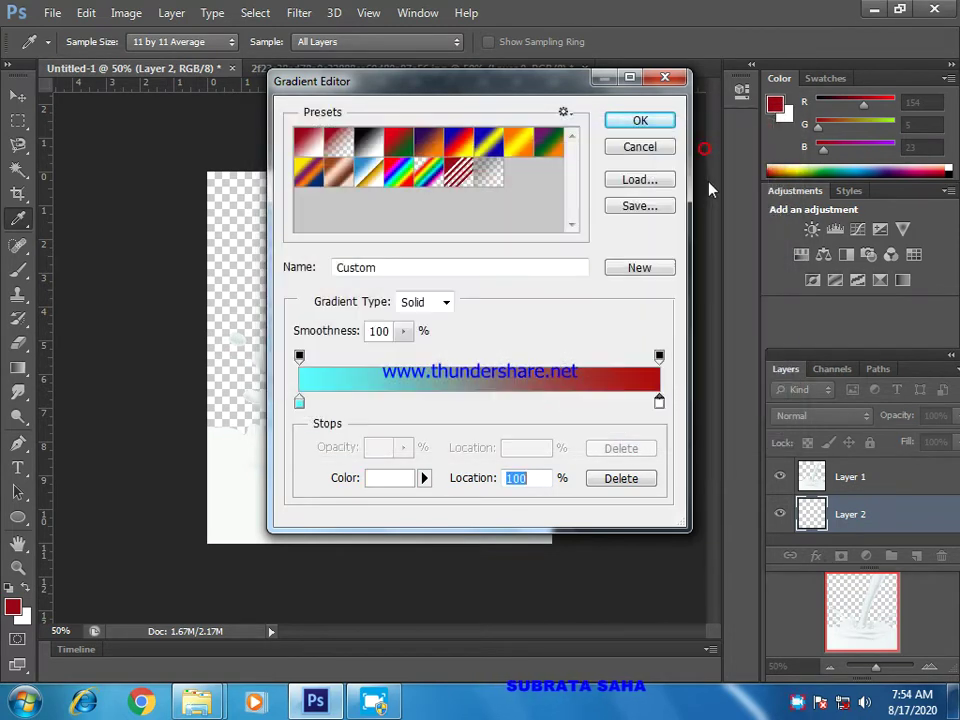
pyautogui.click(659, 401)
pyautogui.click(389, 478)
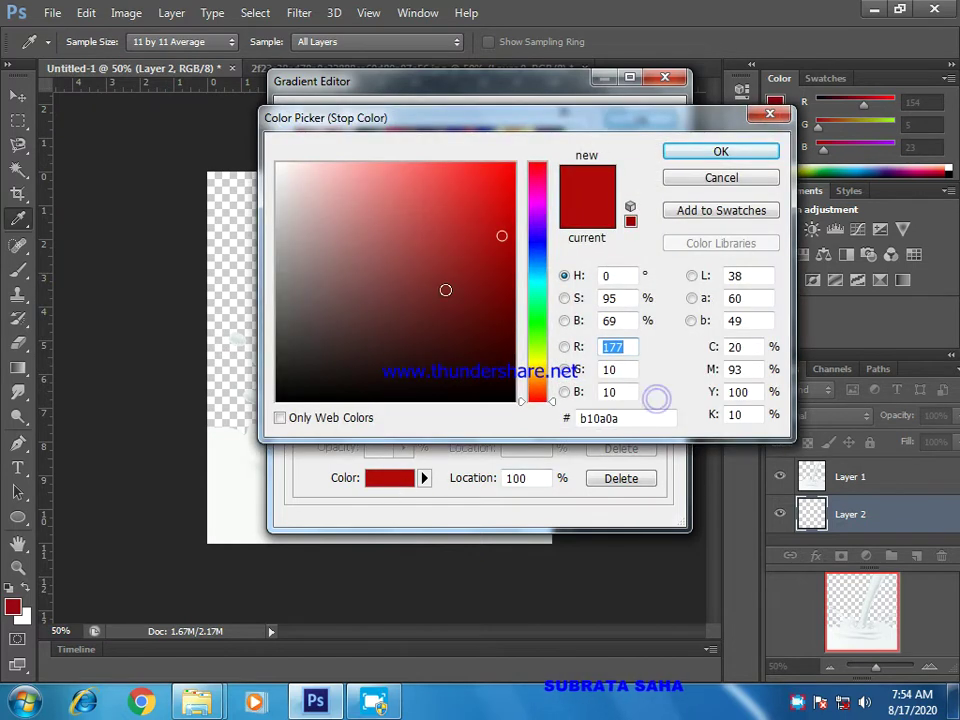
pyautogui.moveTo(390, 188); pyautogui.dragTo(276, 161)
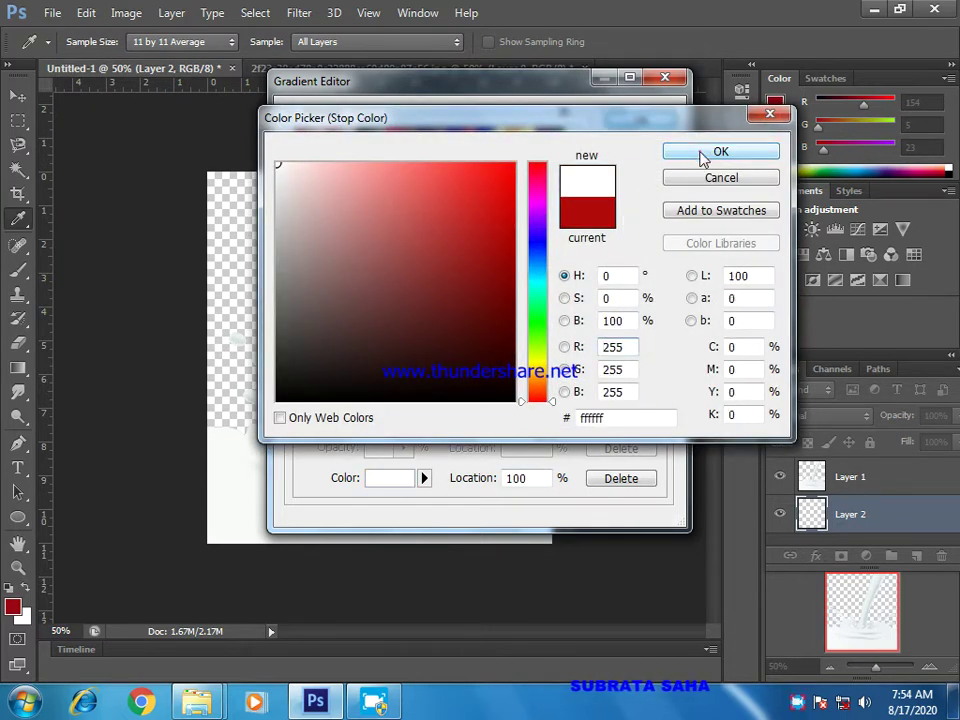
pyautogui.click(701, 152)
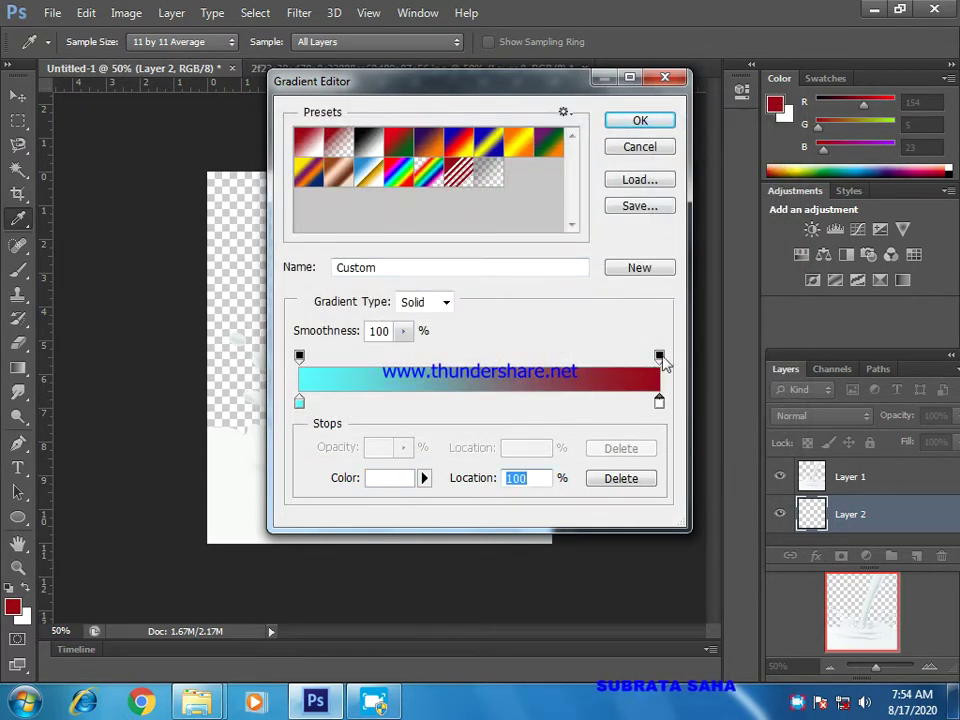
# Try white once more on the end color stop and shift the gradient's color midpoint to 95%
pyautogui.click(659, 356)
pyautogui.click(660, 357)
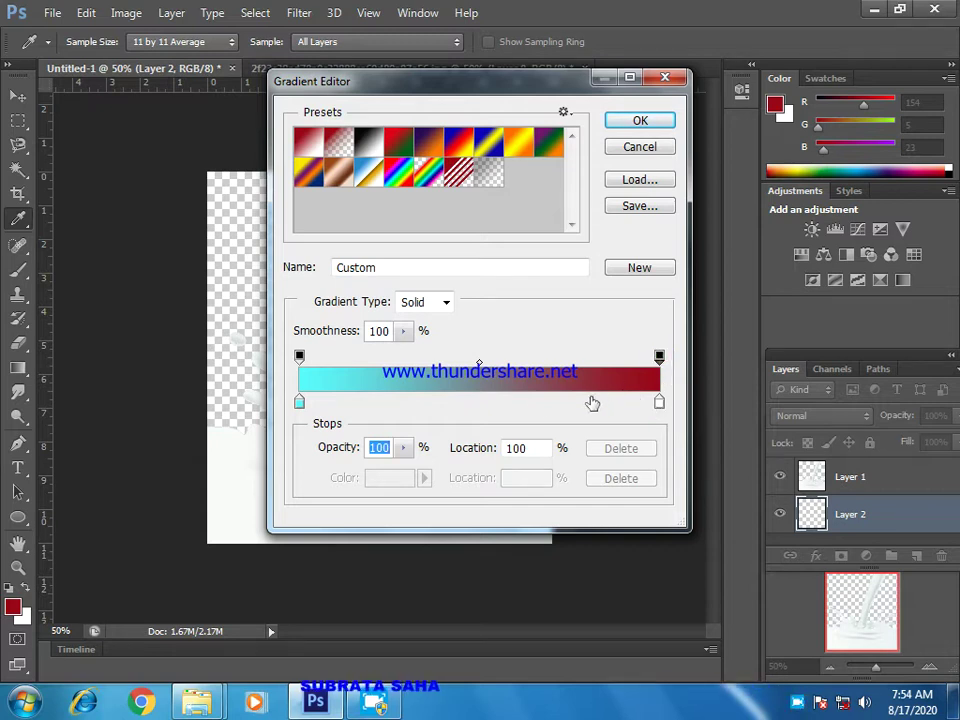
pyautogui.click(659, 402)
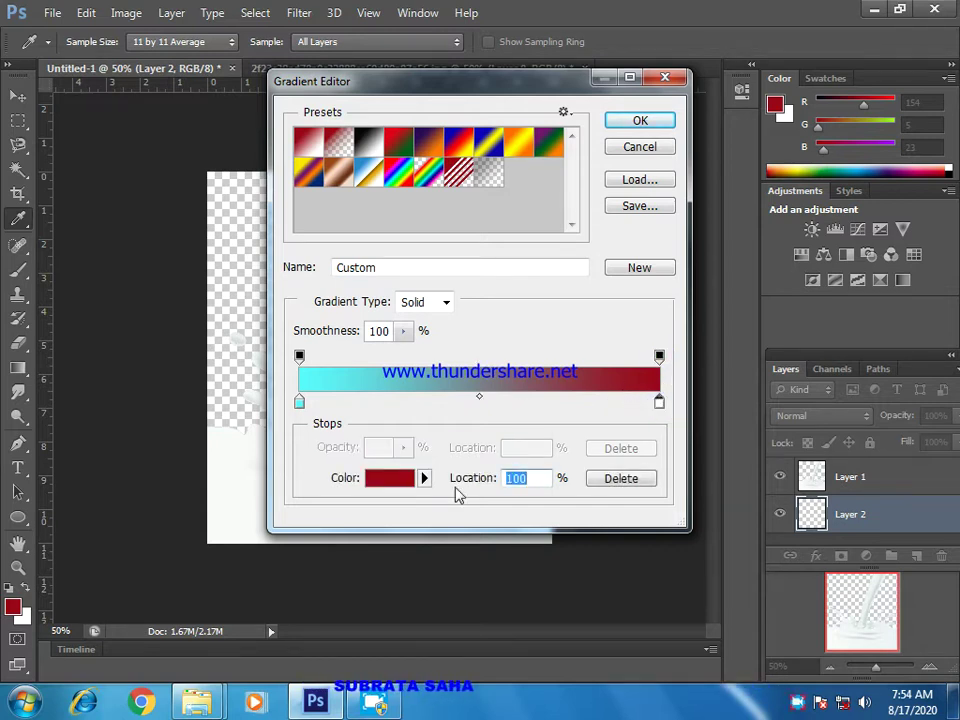
pyautogui.click(400, 480)
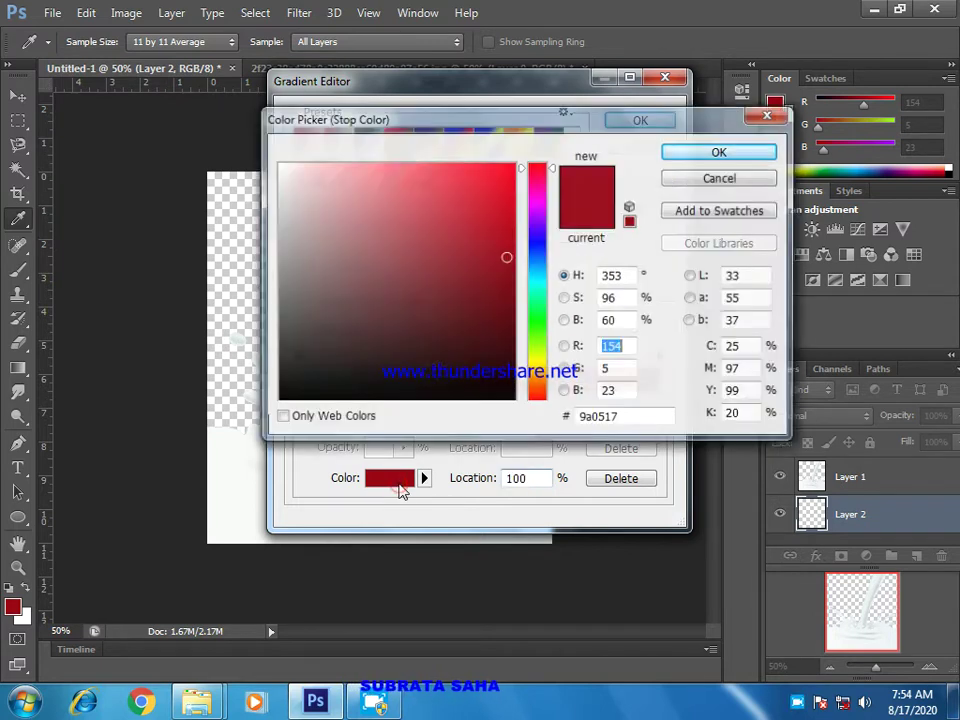
pyautogui.click(431, 281)
pyautogui.click(281, 180)
pyautogui.moveTo(281, 180); pyautogui.dragTo(273, 160)
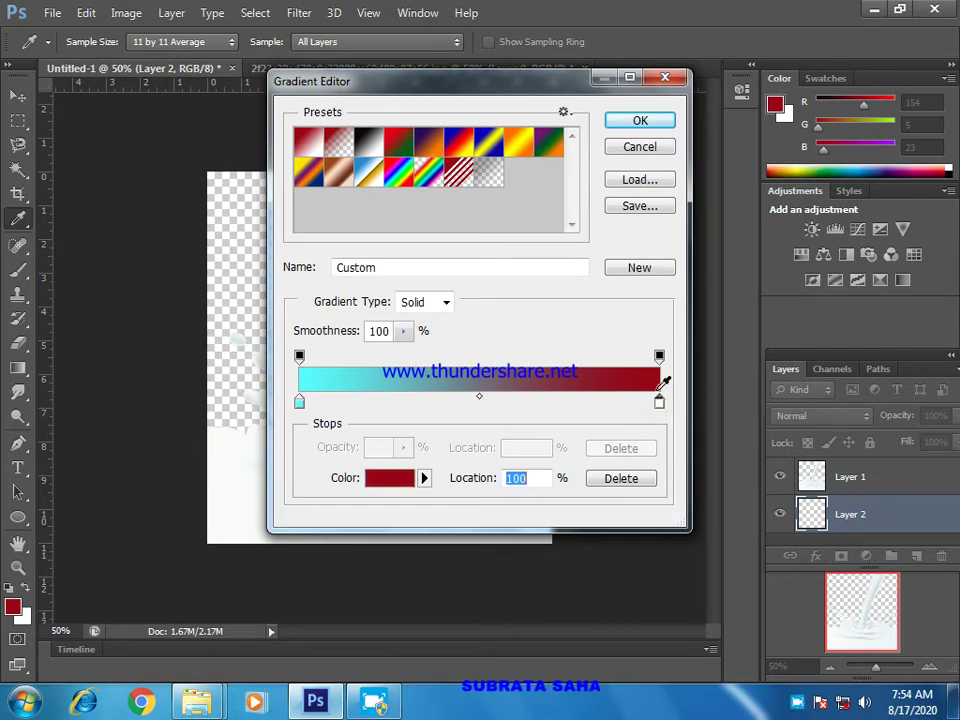
pyautogui.moveTo(480, 398); pyautogui.dragTo(648, 398)
pyautogui.click(641, 396)
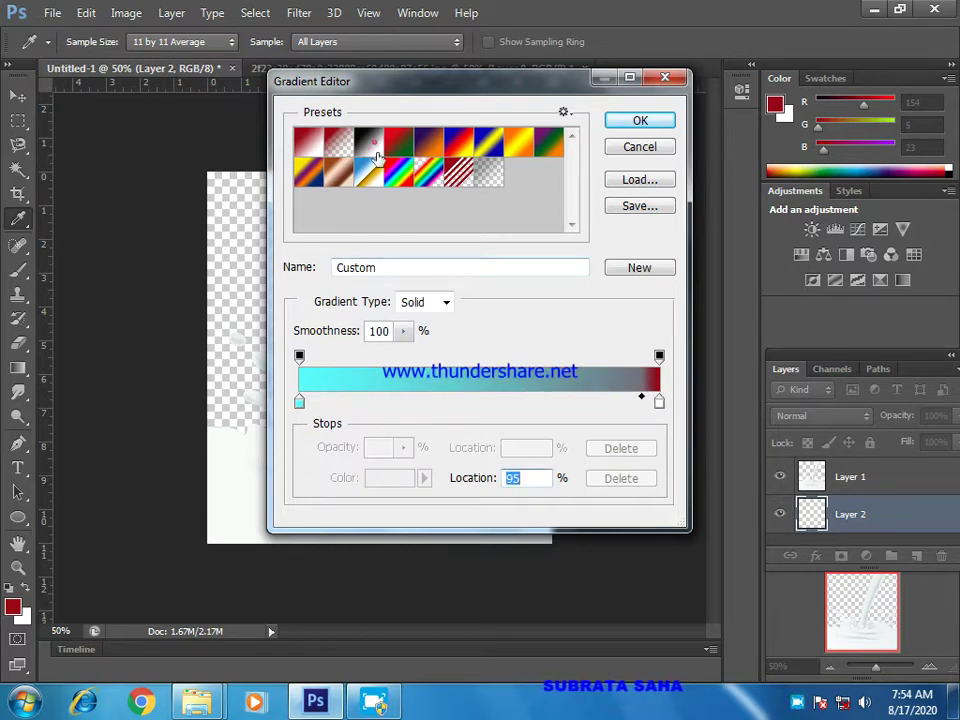
# Turn the Black, White preset into a pale aqua-to-white gradient and draw it radially on Layer 2 from beside the milk stream outward
pyautogui.click(376, 155)
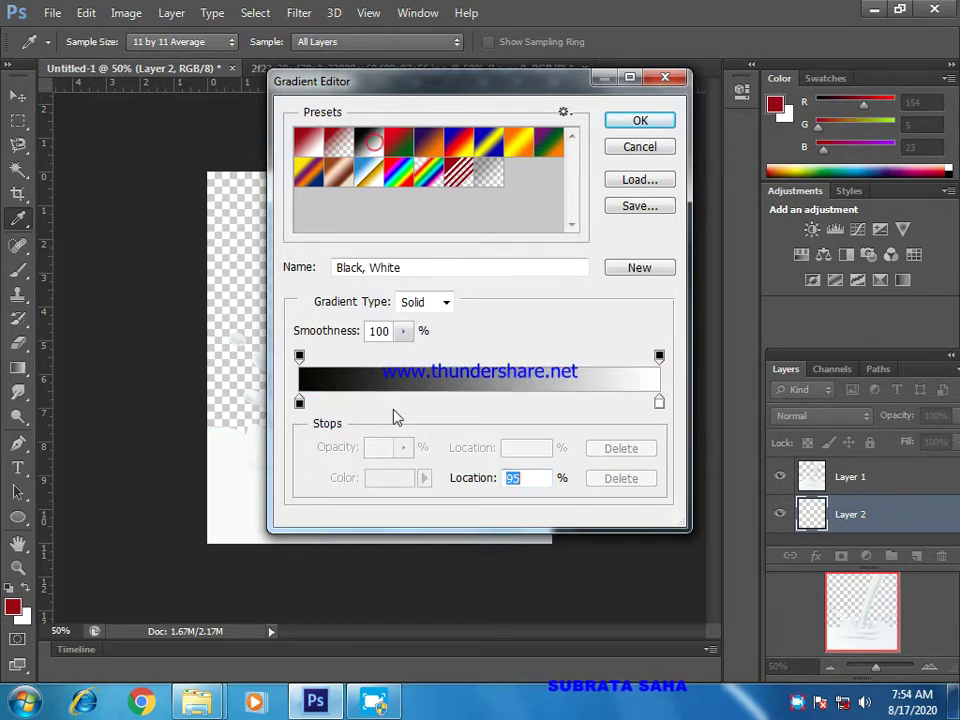
pyautogui.click(299, 403)
pyautogui.click(385, 478)
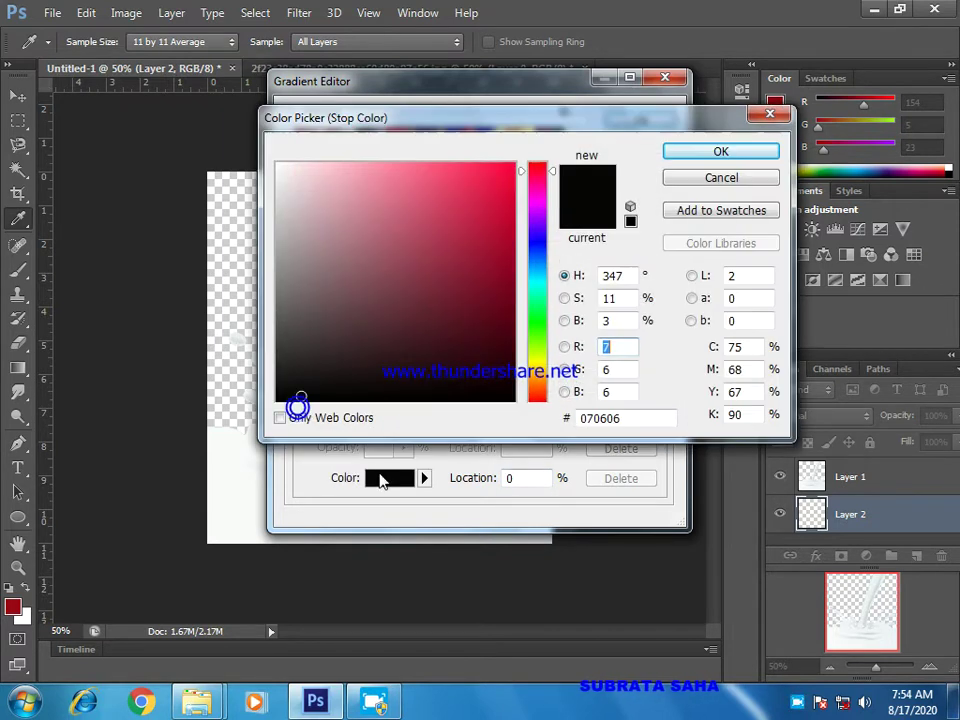
pyautogui.click(538, 287)
pyautogui.click(332, 178)
pyautogui.click(701, 155)
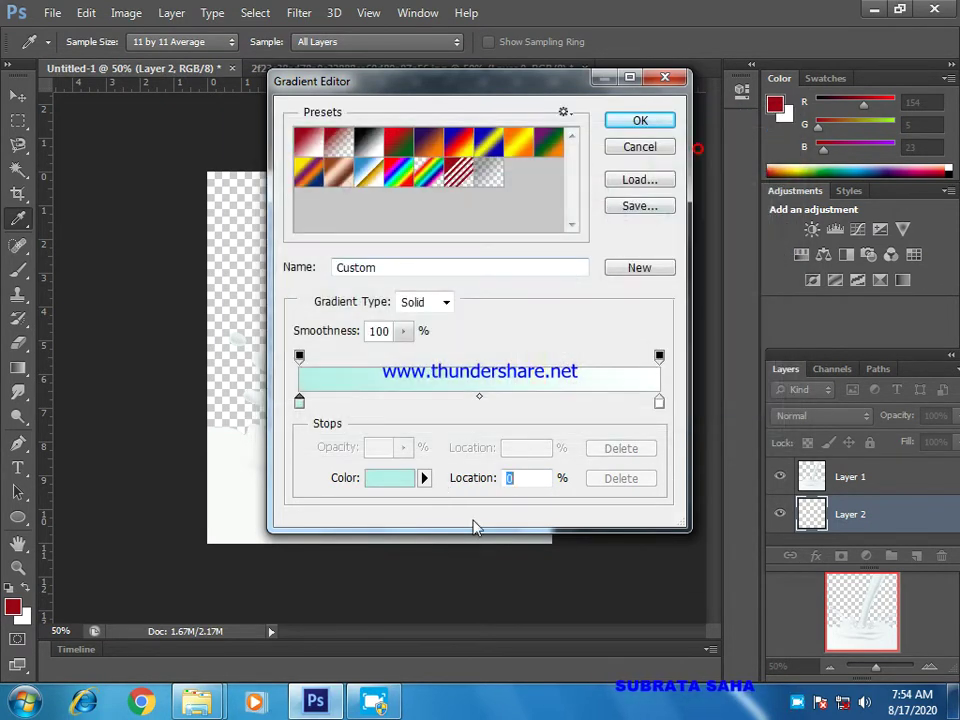
pyautogui.click(663, 124)
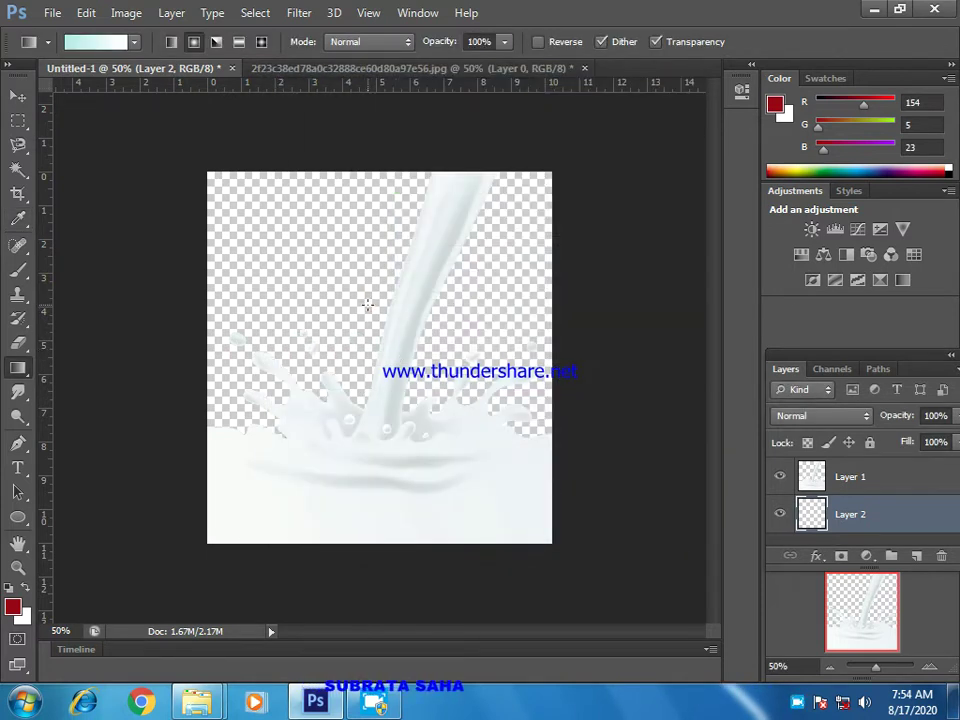
pyautogui.moveTo(369, 305); pyautogui.dragTo(531, 399)
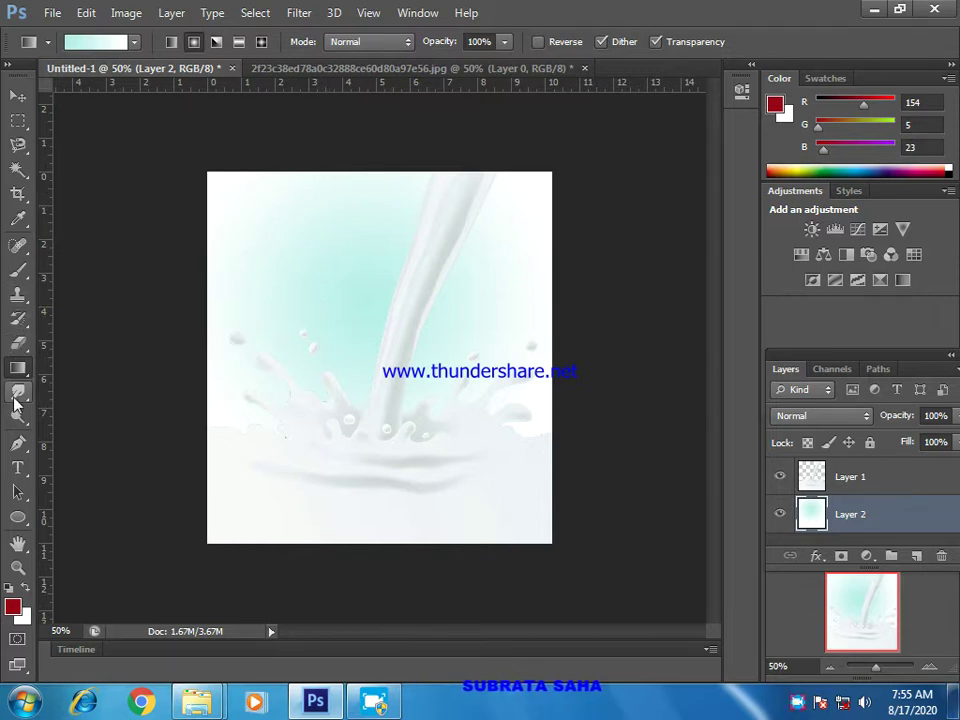
# Add the text MILK in 60 pt Impact beside the milk stream, above the splash
pyautogui.click(17, 469)
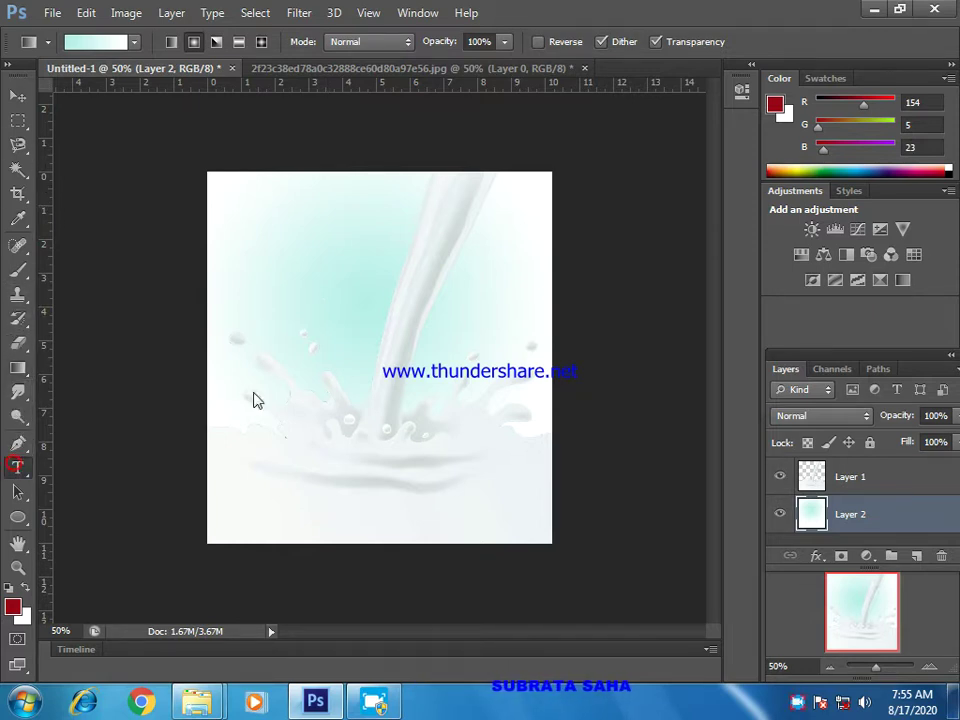
pyautogui.click(269, 328)
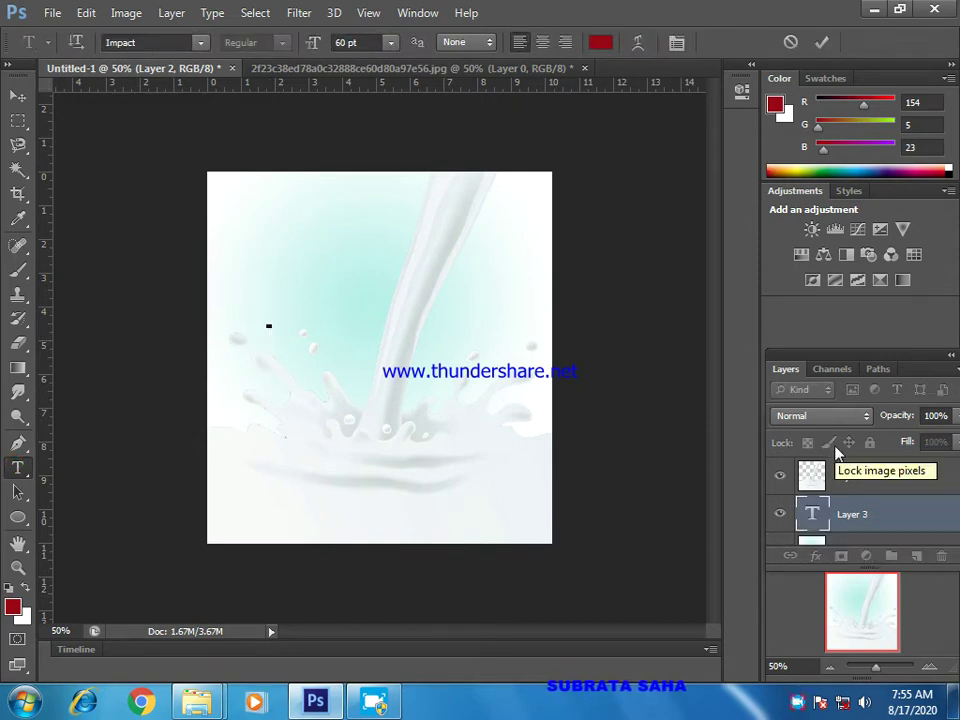
pyautogui.write('MI')
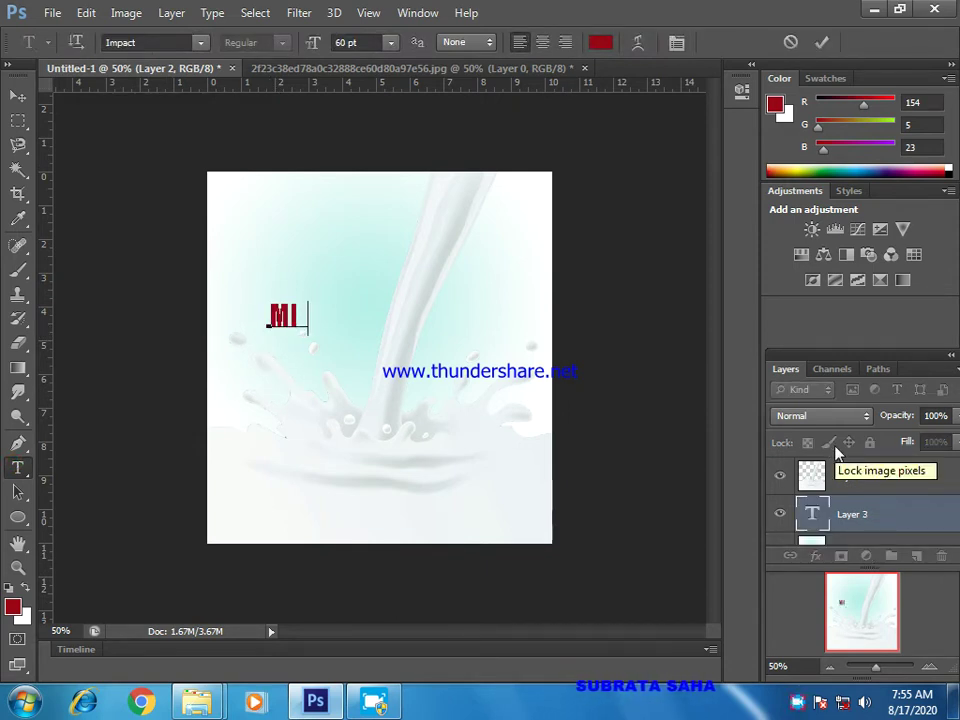
pyautogui.write('LK')
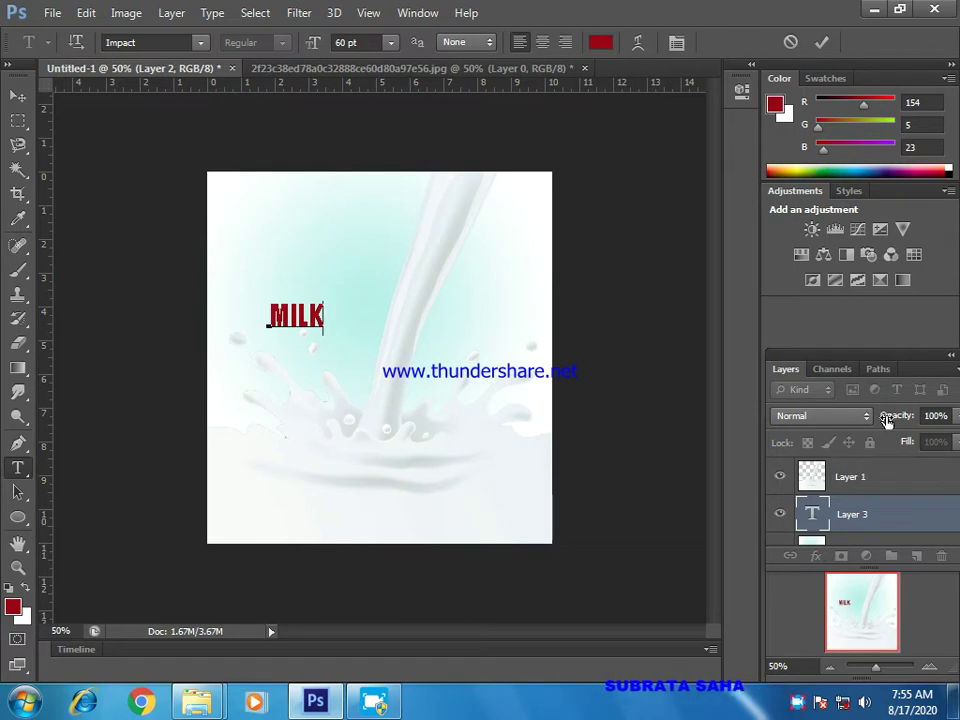
# Select the whole MILK text and change its color to white (ffffff)
pyautogui.hotkey('shift', 'Left')
pyautogui.hotkey('shift', 'Left')
pyautogui.hotkey('shift', 'Left')
pyautogui.hotkey('shift', 'Left')
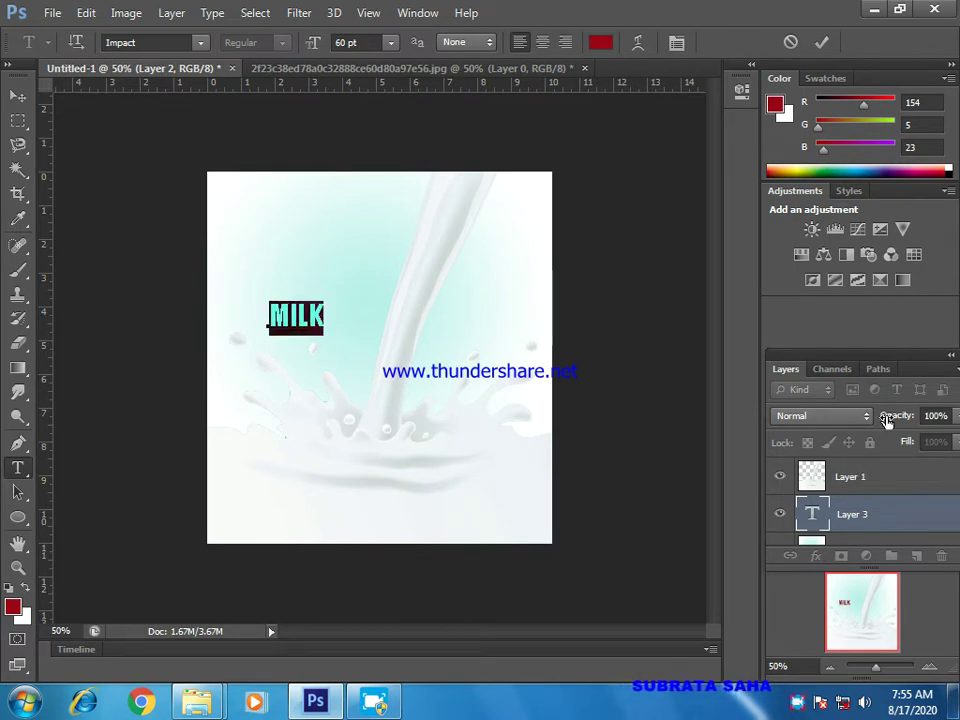
pyautogui.click(603, 42)
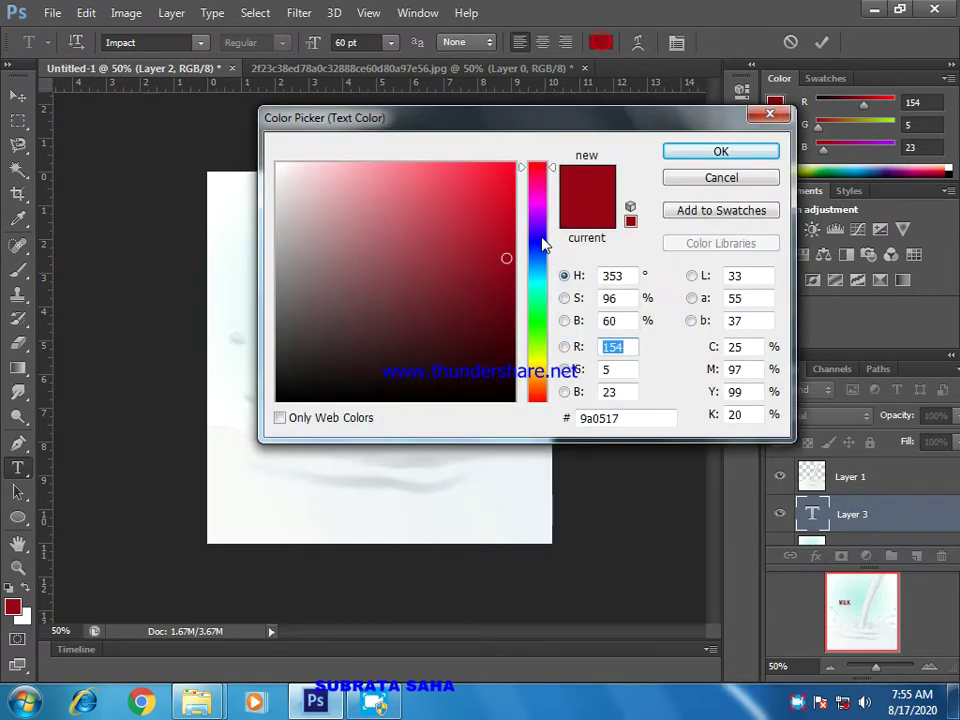
pyautogui.moveTo(288, 179); pyautogui.dragTo(274, 159)
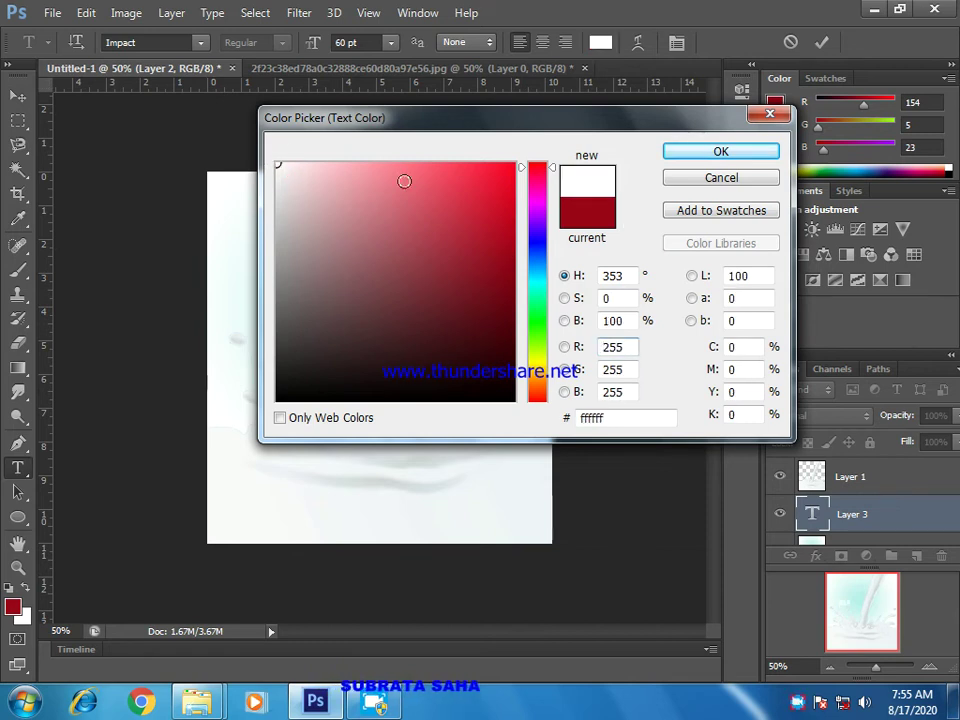
pyautogui.click(688, 154)
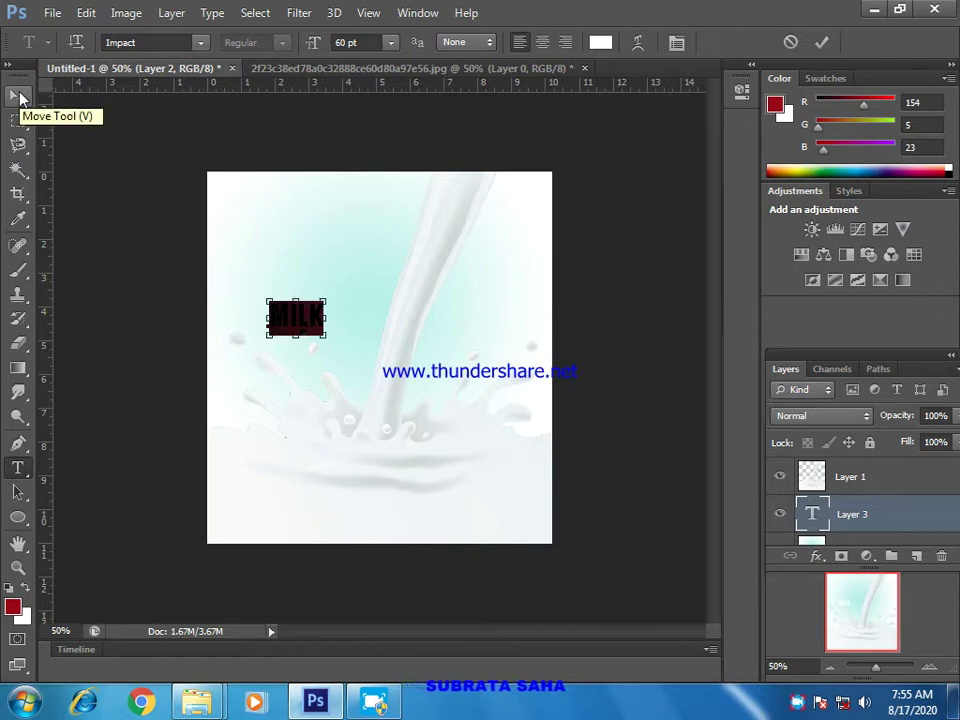
# Try to transform the MILK text, cancel the text edit and collapse the Character settings
pyautogui.hotkey('ctrl', 't')
pyautogui.press('Escape')
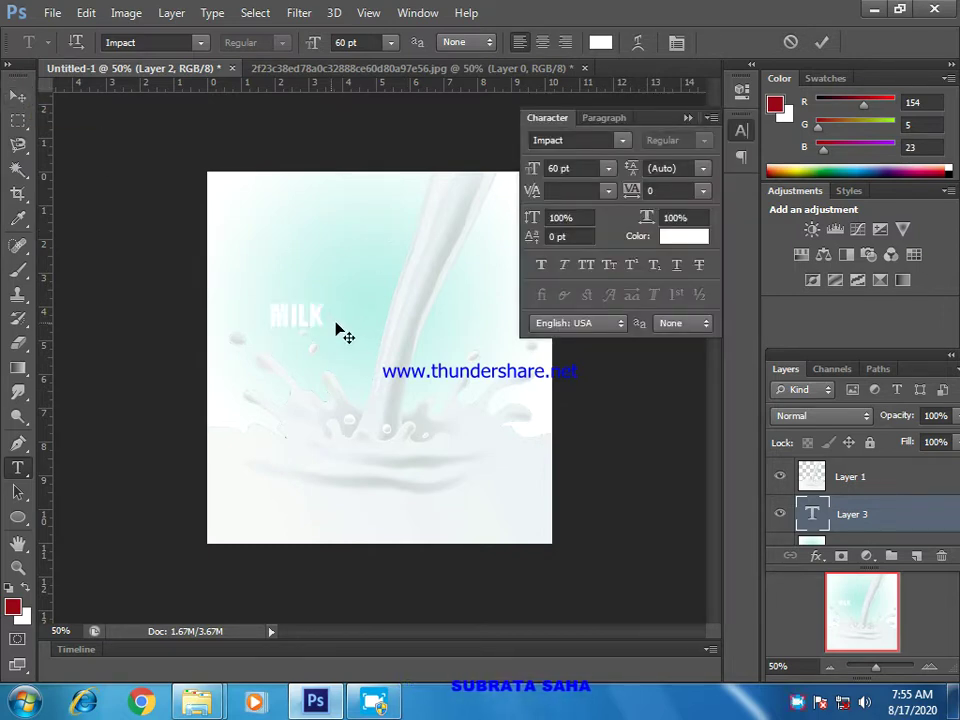
pyautogui.click(687, 118)
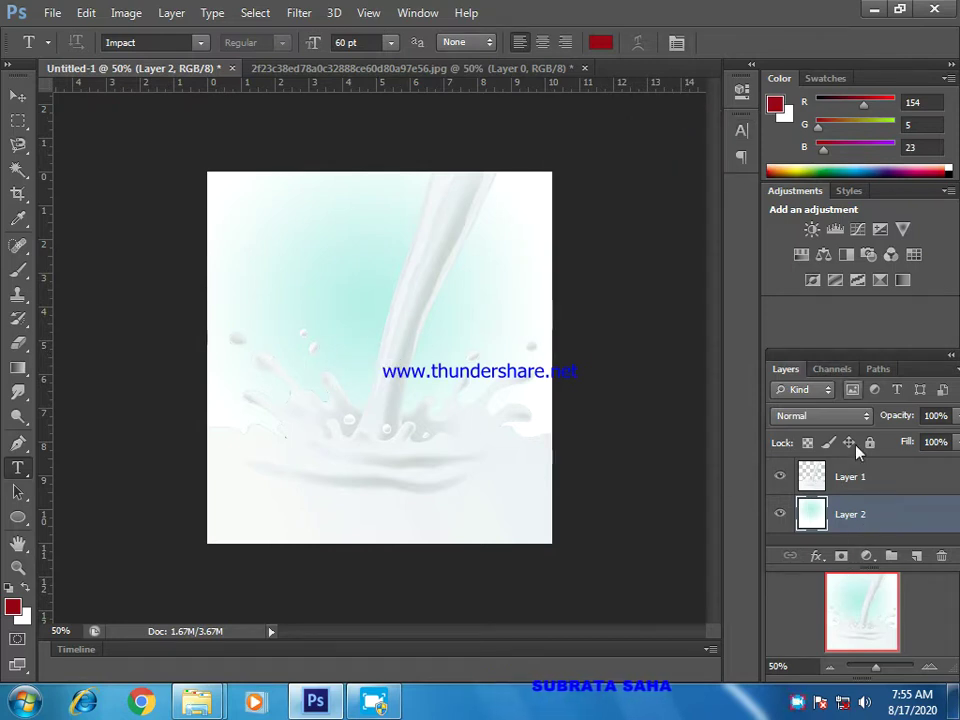
# Show the document's history and return it to the Gradient state
pyautogui.click(790, 612)
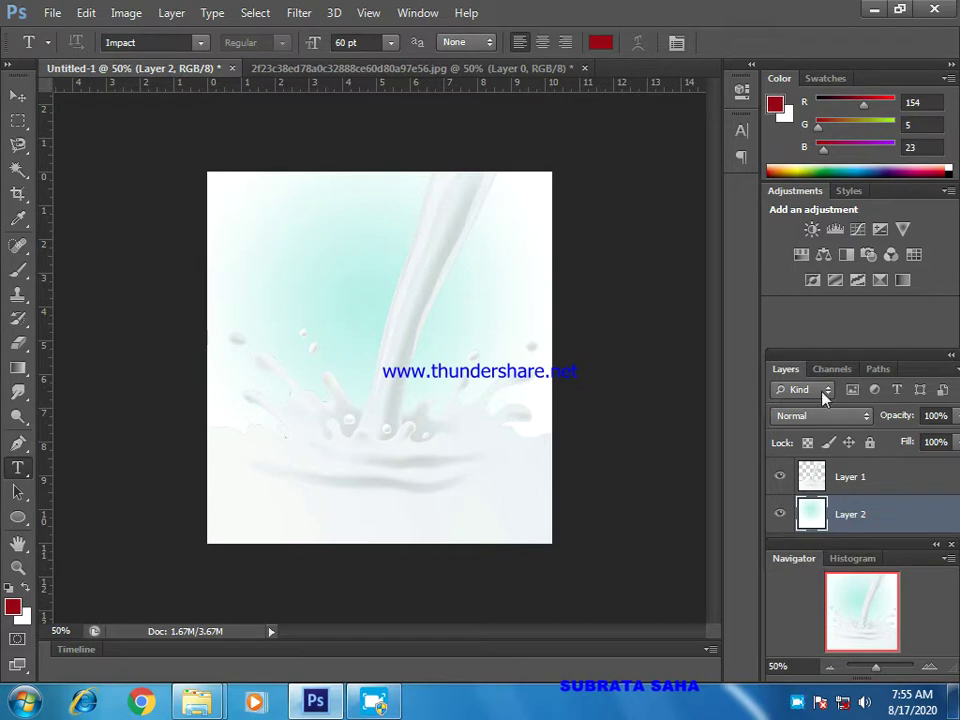
pyautogui.click(411, 24)
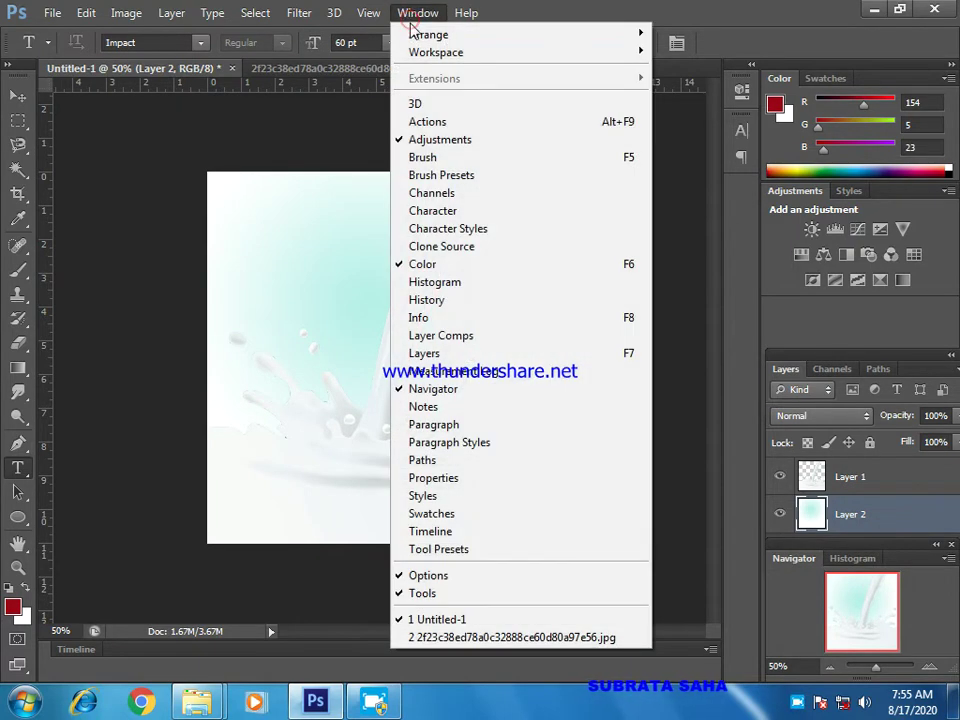
pyautogui.click(424, 300)
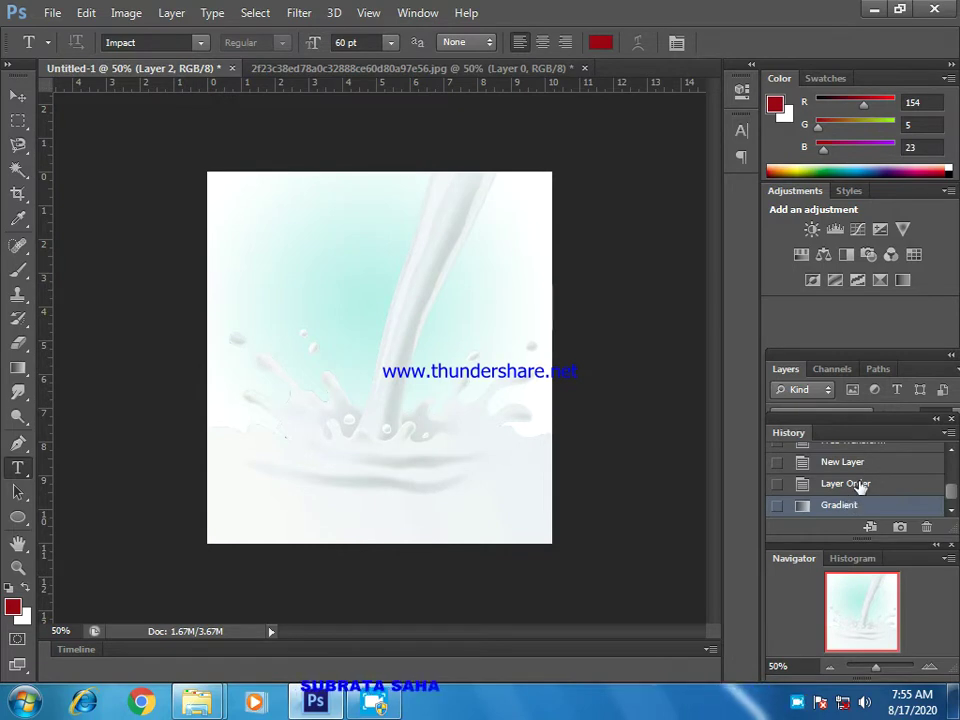
pyautogui.click(855, 484)
pyautogui.click(860, 505)
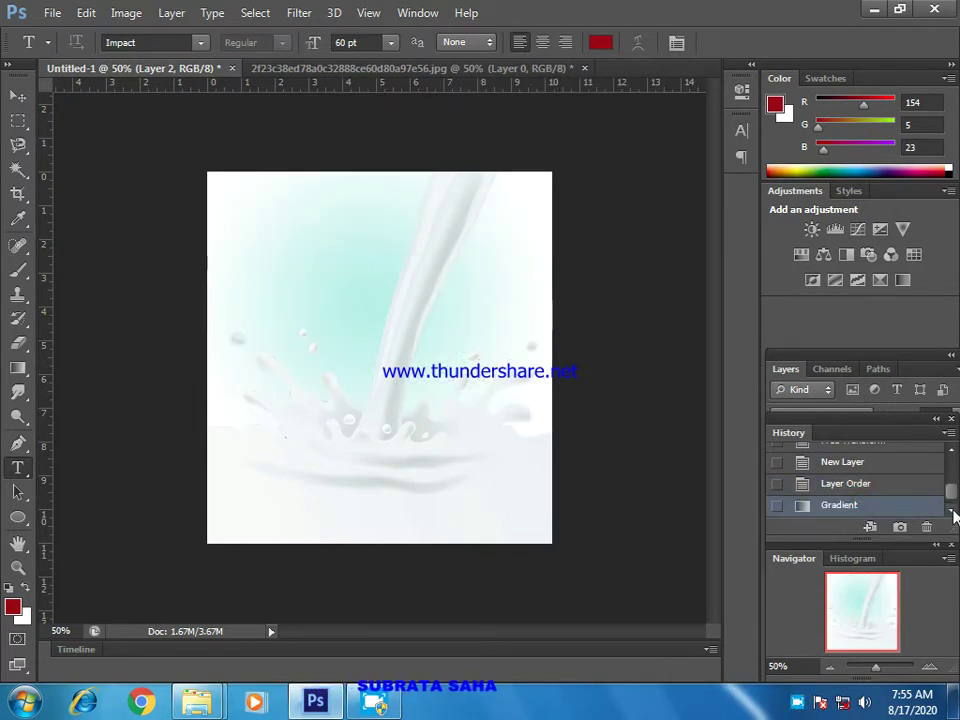
# Add the text MILK in 60 pt dark red Impact beside the milk stream, just above the splash
pyautogui.click(308, 360)
pyautogui.write('MILK')
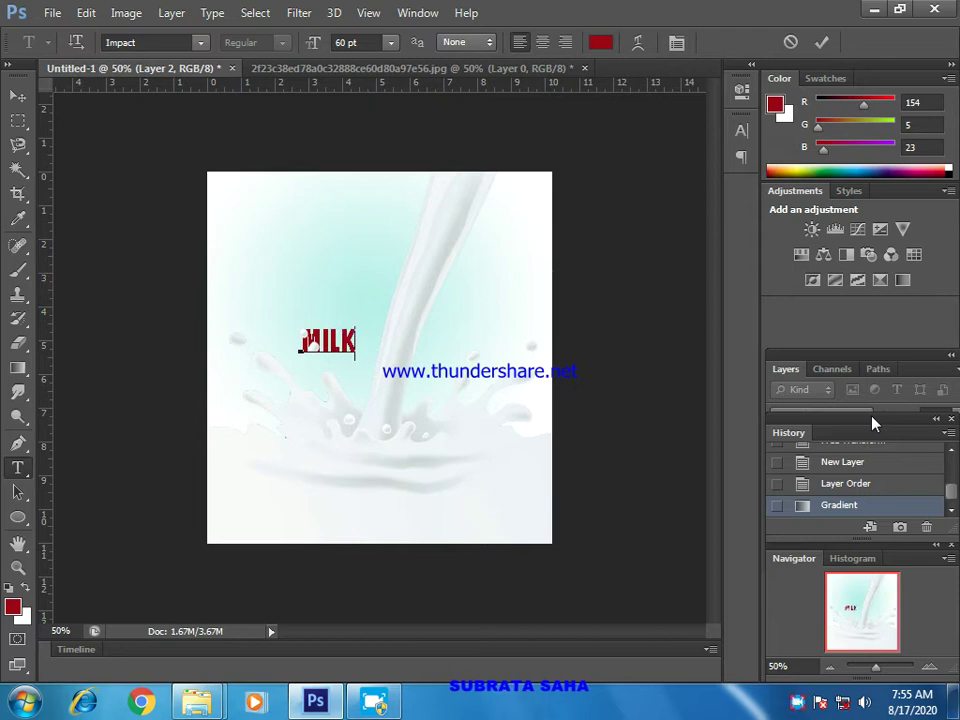
pyautogui.click(17, 96)
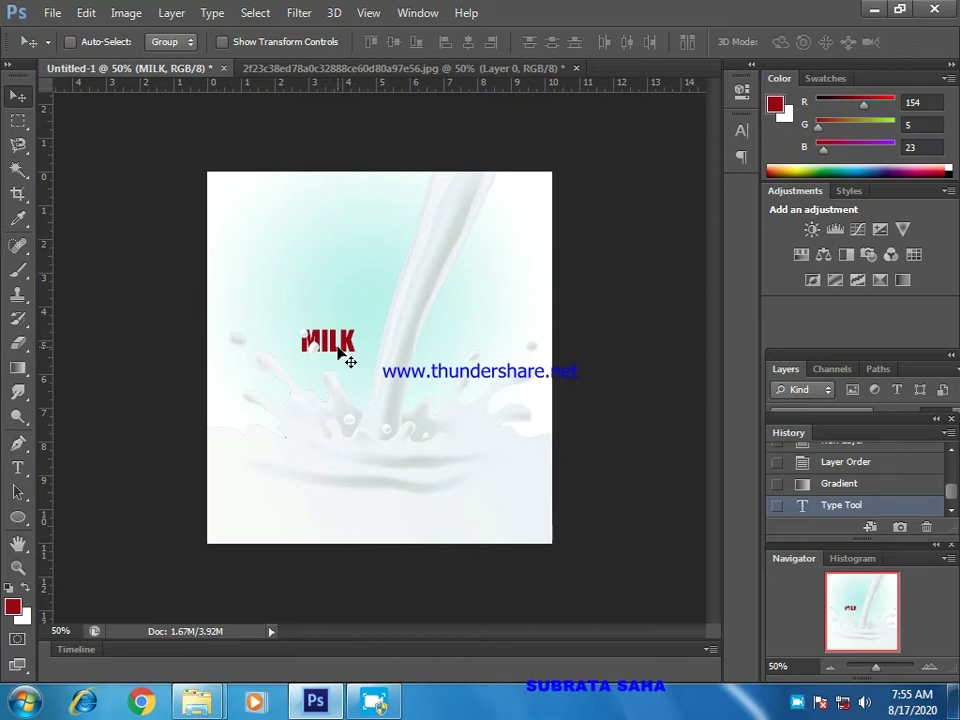
# Free-transform the MILK text to about 561% width and 487% height so it spans most of the canvas across the splash
pyautogui.hotkey('ctrl', 't')
pyautogui.moveTo(353, 360); pyautogui.dragTo(524, 460)
pyautogui.moveTo(302, 327); pyautogui.dragTo(226, 308)
pyautogui.moveTo(521, 383)
pyautogui.mouseDown()
pyautogui.moveTo(531, 382)
pyautogui.moveTo(522, 384)
pyautogui.mouseUp()
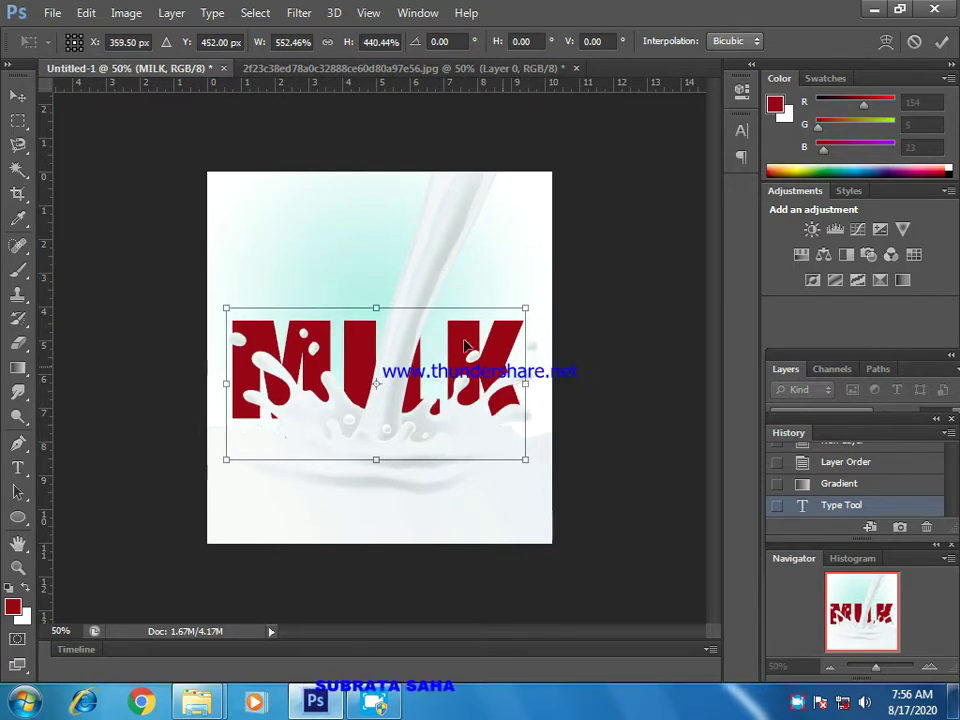
pyautogui.moveTo(528, 307); pyautogui.dragTo(531, 292)
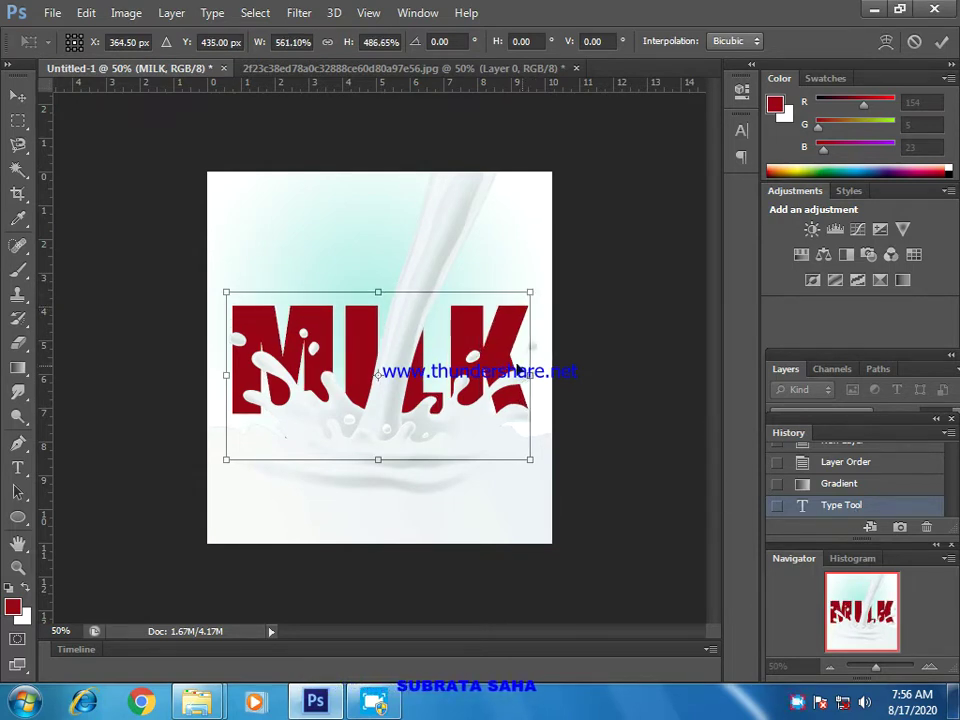
pyautogui.press('Return')
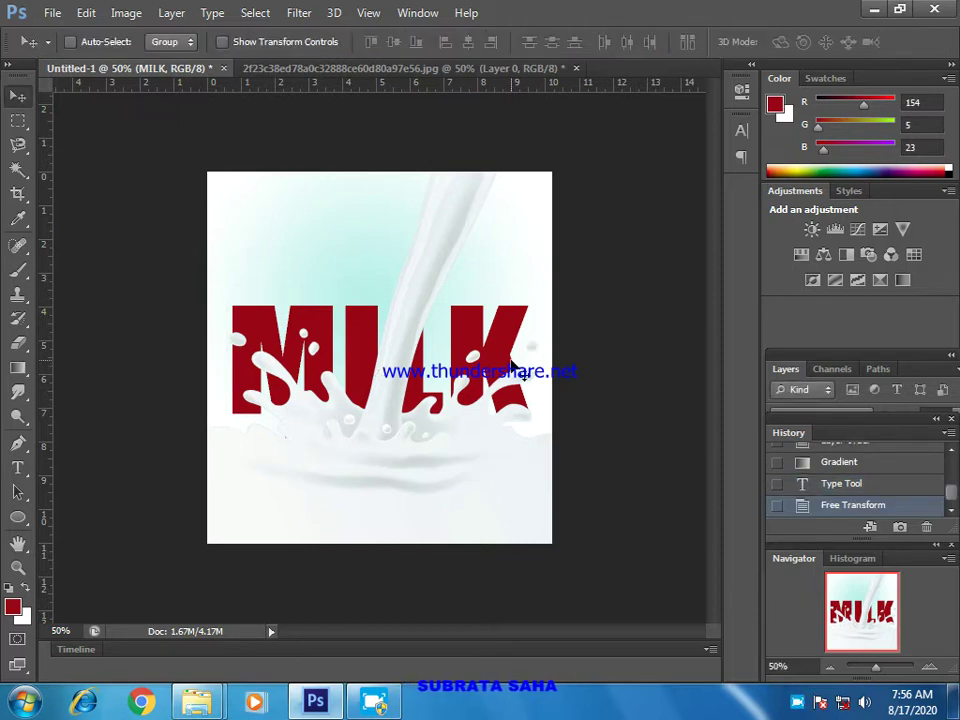
# Select the whole MILK text and change its color to near-white with a faint cyan tint (fcffff)
pyautogui.click(17, 468)
pyautogui.moveTo(225, 412); pyautogui.dragTo(530, 294)
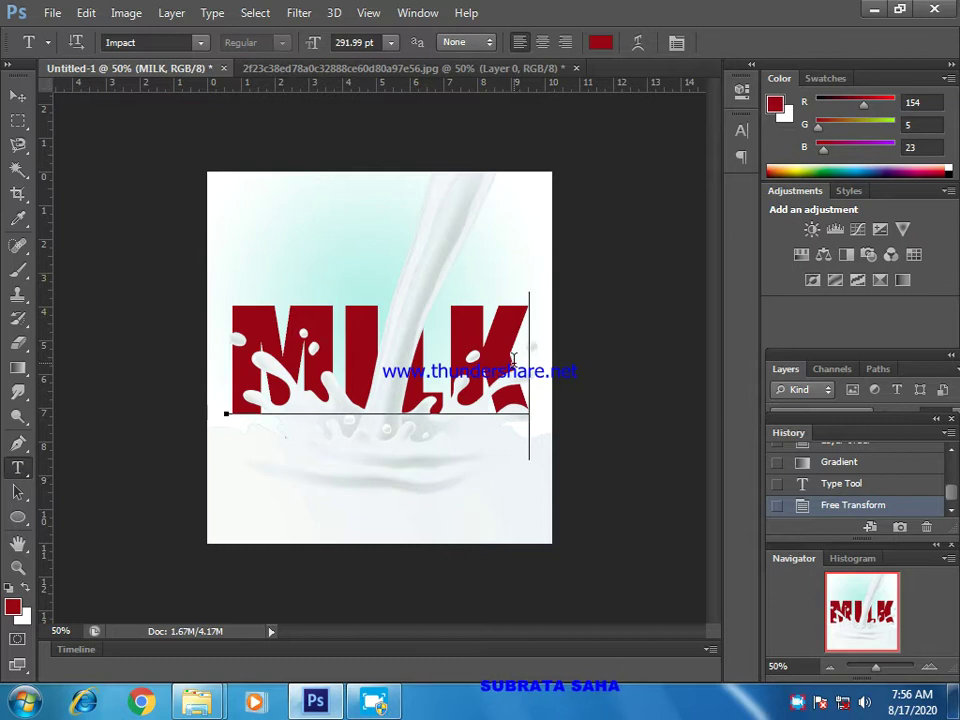
pyautogui.click(600, 42)
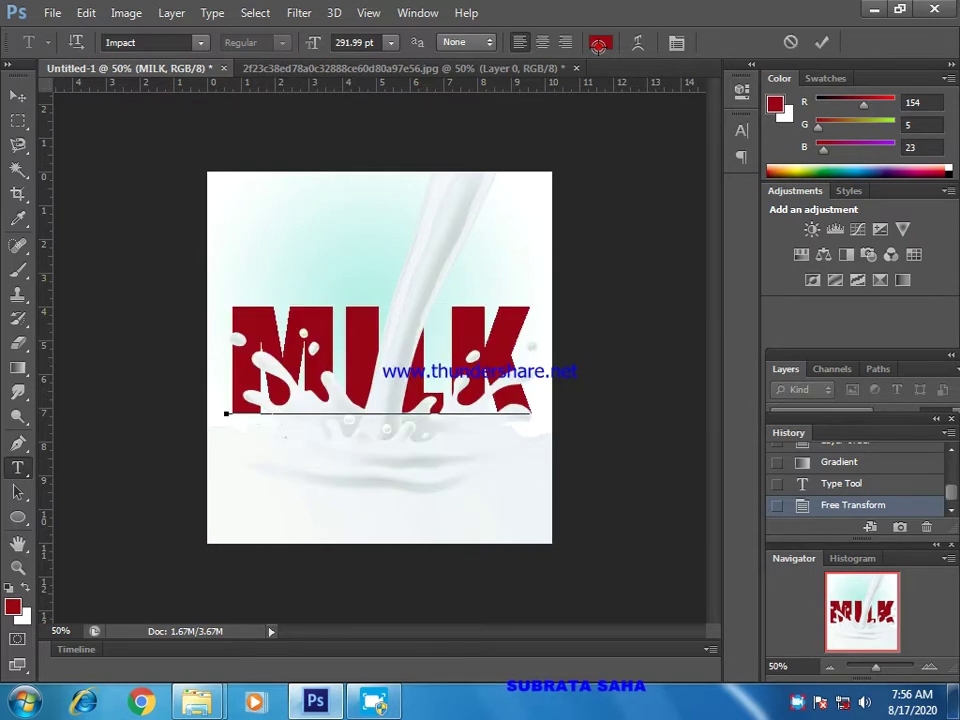
pyautogui.click(276, 164)
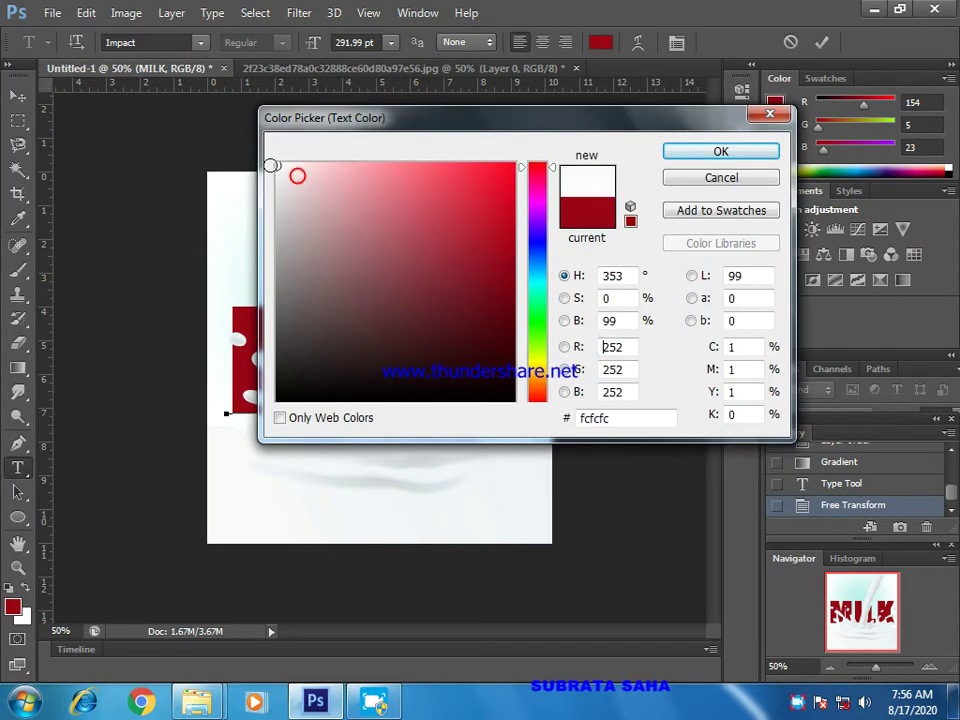
pyautogui.click(295, 191)
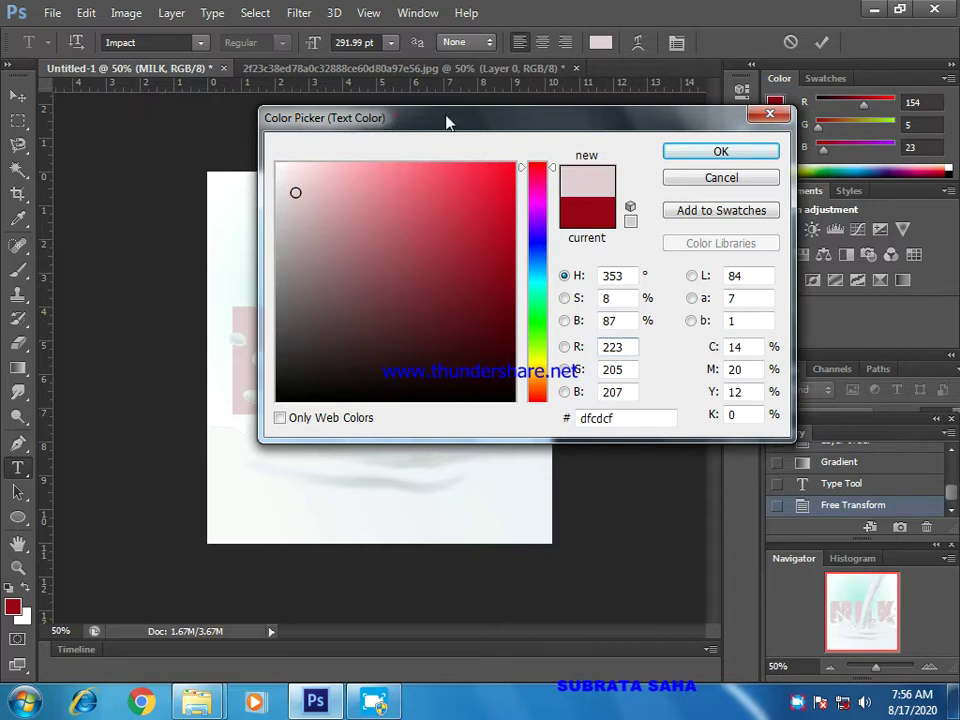
pyautogui.moveTo(446, 122); pyautogui.dragTo(564, 122)
pyautogui.moveTo(411, 194); pyautogui.dragTo(396, 169)
pyautogui.click(651, 286)
pyautogui.click(653, 290)
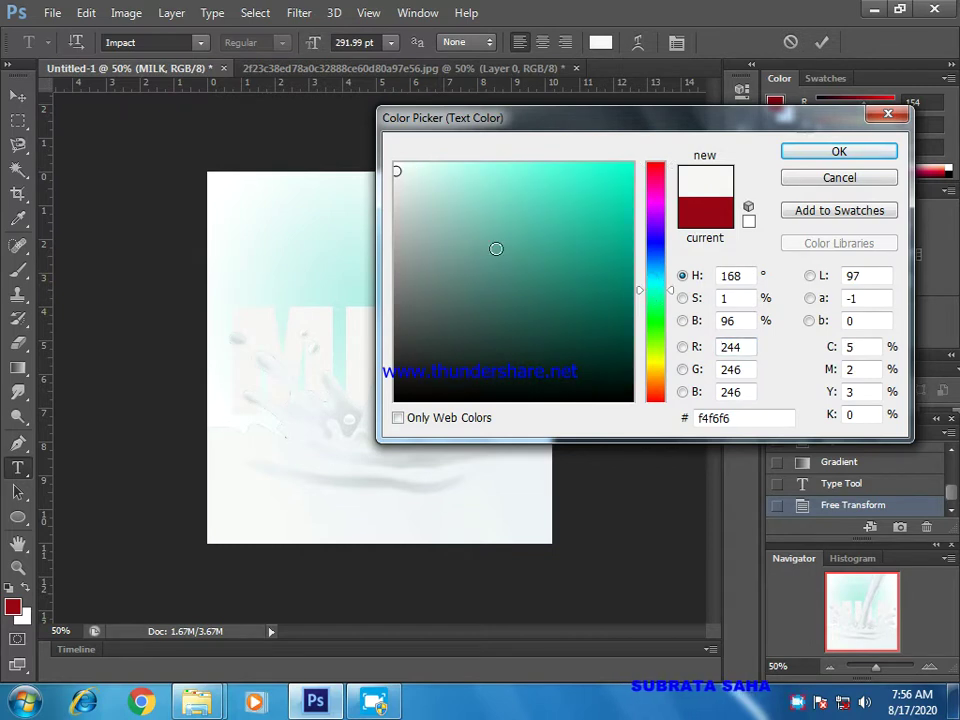
pyautogui.moveTo(656, 289); pyautogui.dragTo(656, 280)
pyautogui.moveTo(396, 173)
pyautogui.mouseDown()
pyautogui.moveTo(418, 178)
pyautogui.moveTo(401, 204)
pyautogui.moveTo(397, 166)
pyautogui.moveTo(382, 177)
pyautogui.moveTo(397, 174)
pyautogui.moveTo(397, 159)
pyautogui.mouseUp()
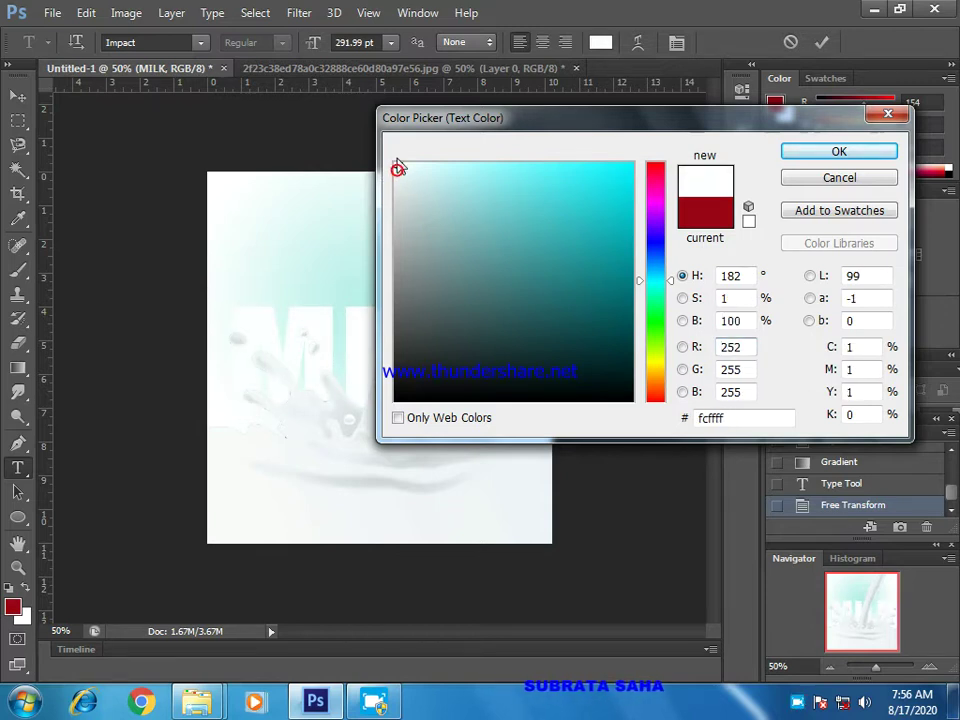
pyautogui.click(808, 152)
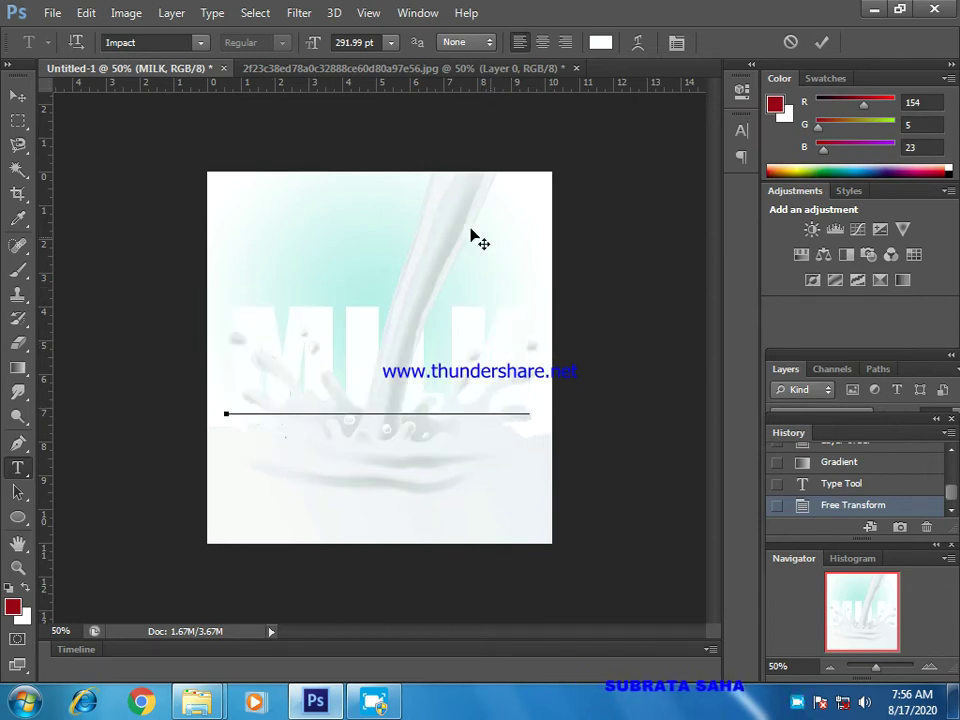
# Float and enlarge the layer list, and move the MILK text layer above Layer 1
pyautogui.click(928, 667)
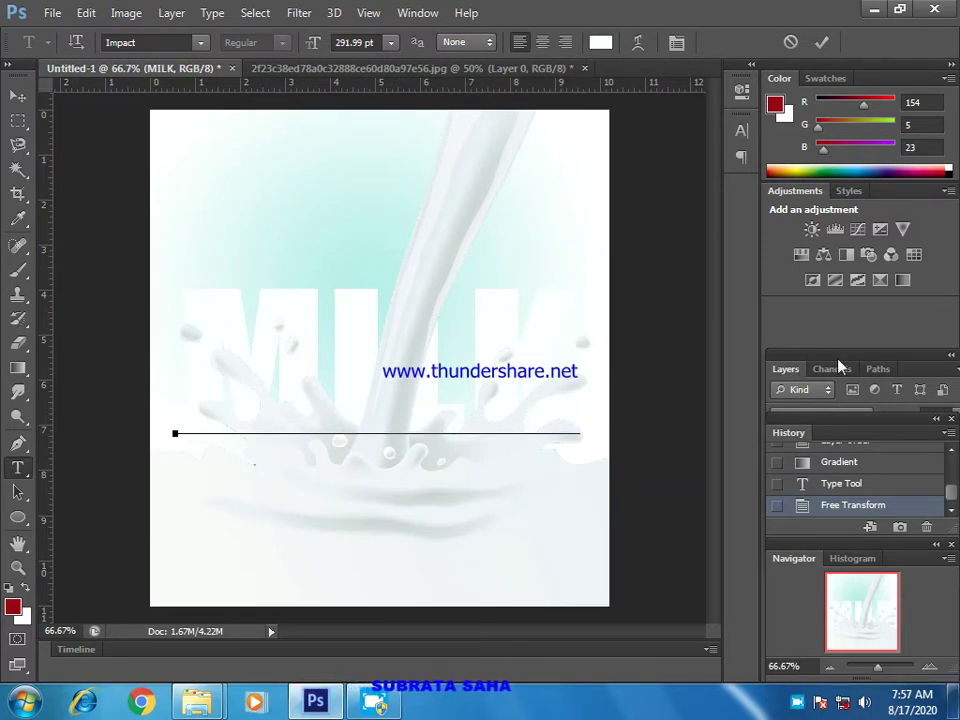
pyautogui.moveTo(830, 358); pyautogui.dragTo(591, 198)
pyautogui.moveTo(728, 403); pyautogui.dragTo(762, 506)
pyautogui.moveTo(616, 352); pyautogui.dragTo(630, 316)
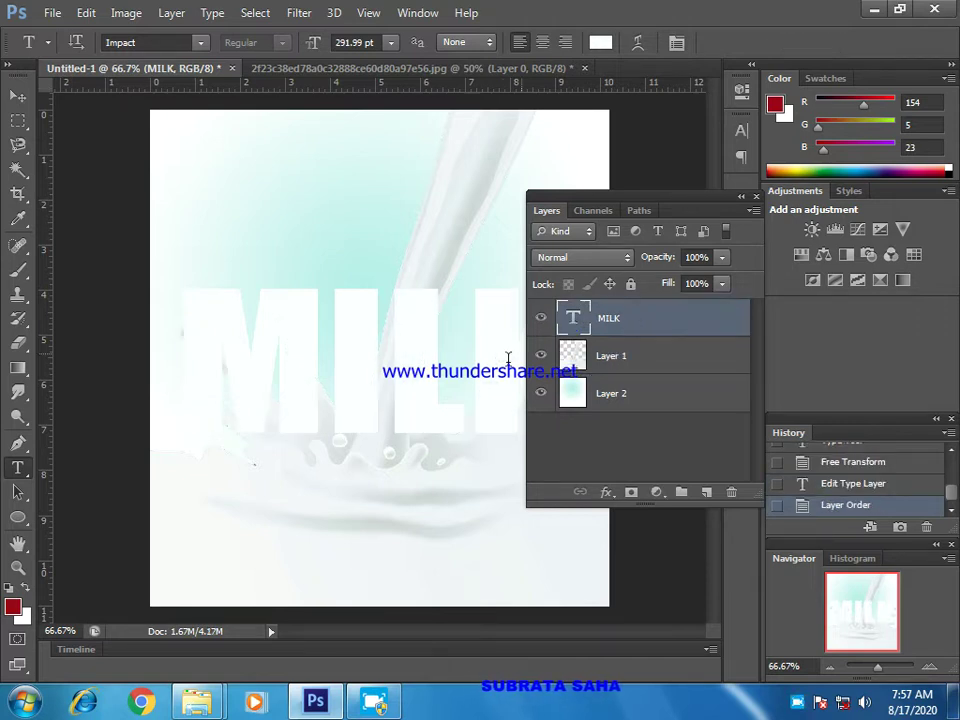
# Place the floating layer list beside the canvas, clear of the artwork, and leave it expanded
pyautogui.moveTo(657, 203); pyautogui.dragTo(742, 212)
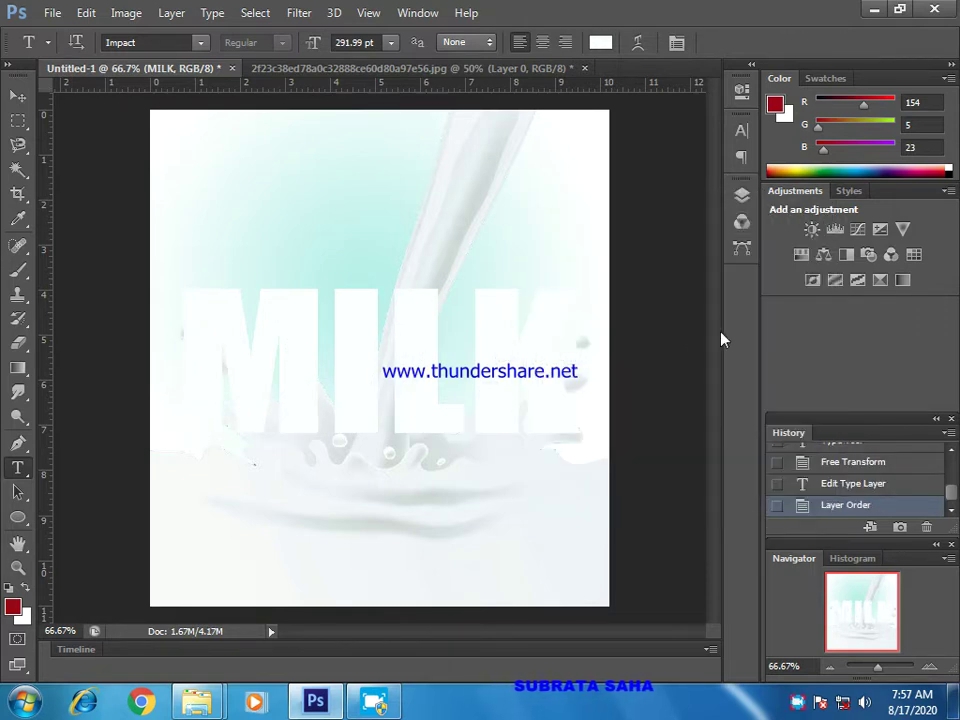
pyautogui.click(743, 90)
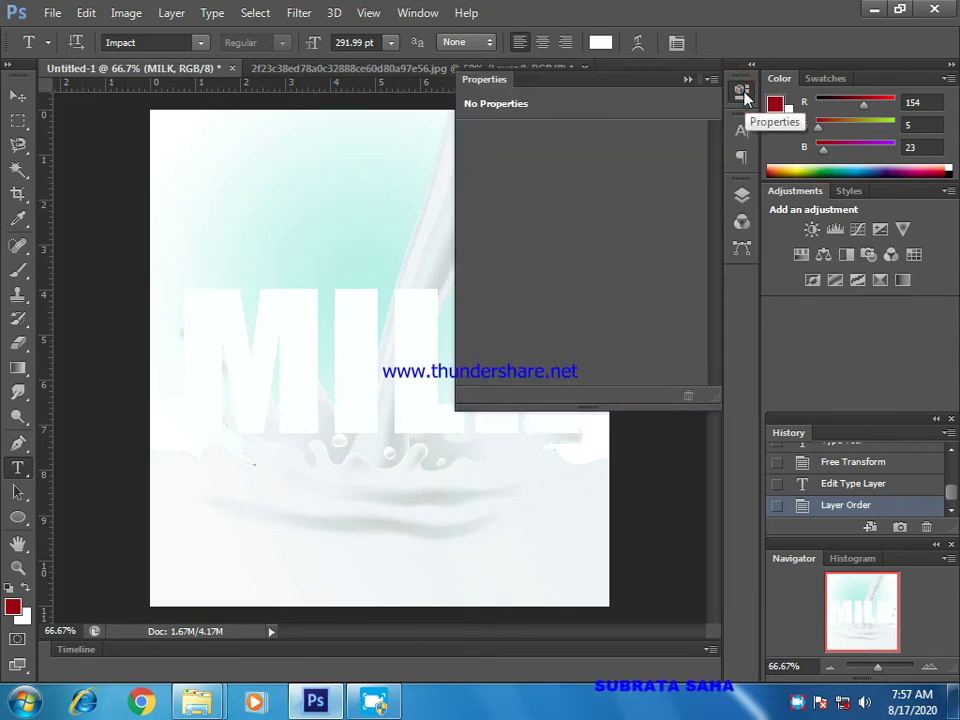
pyautogui.click(743, 91)
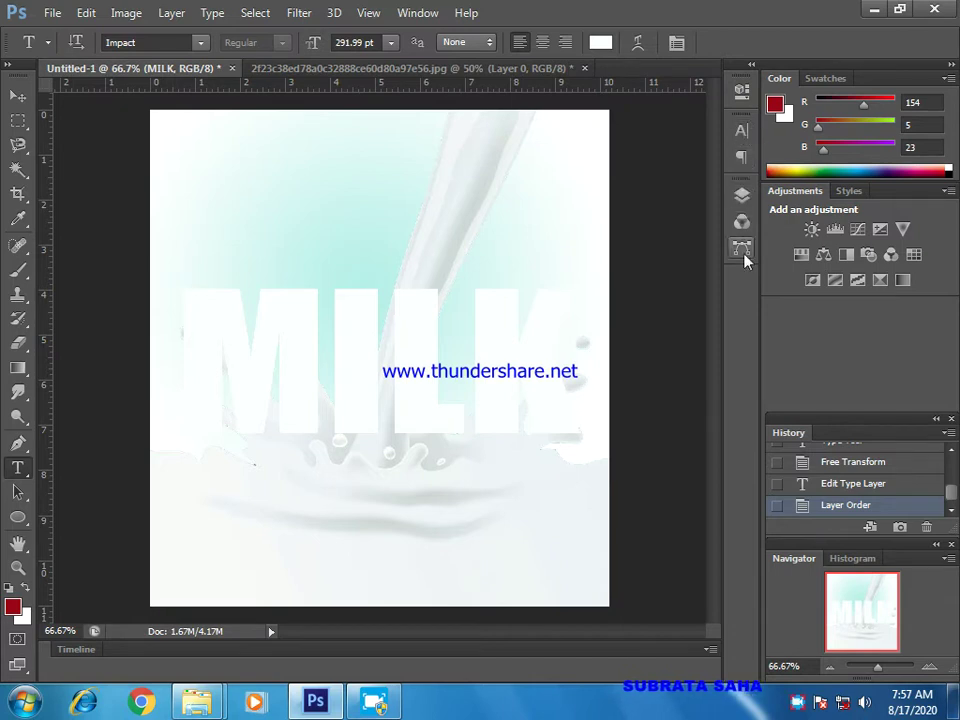
pyautogui.moveTo(745, 183); pyautogui.dragTo(660, 229)
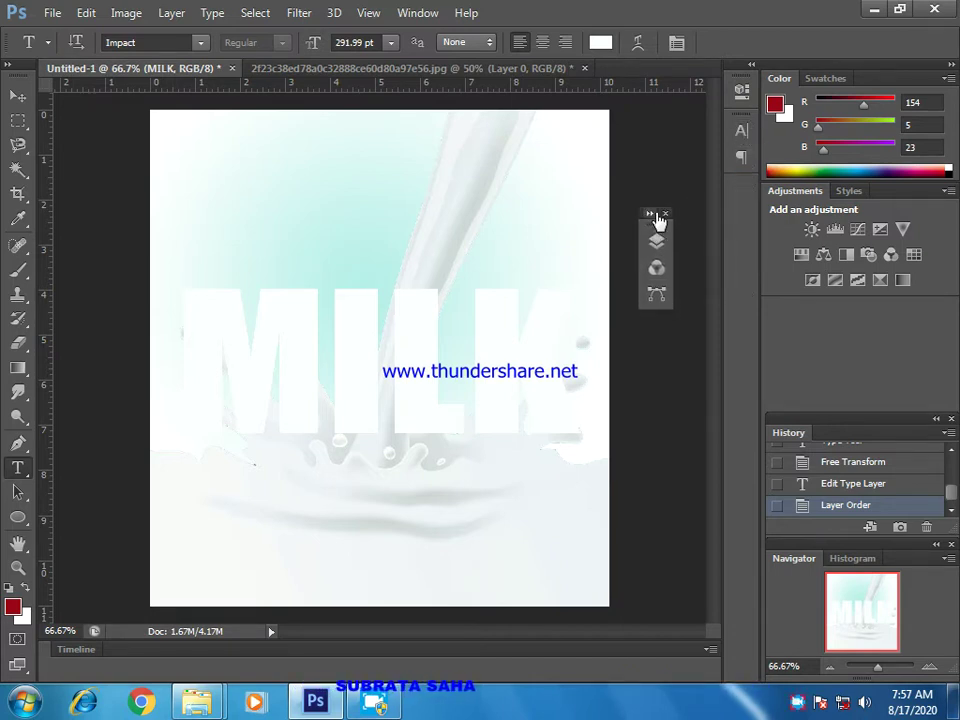
pyautogui.click(650, 213)
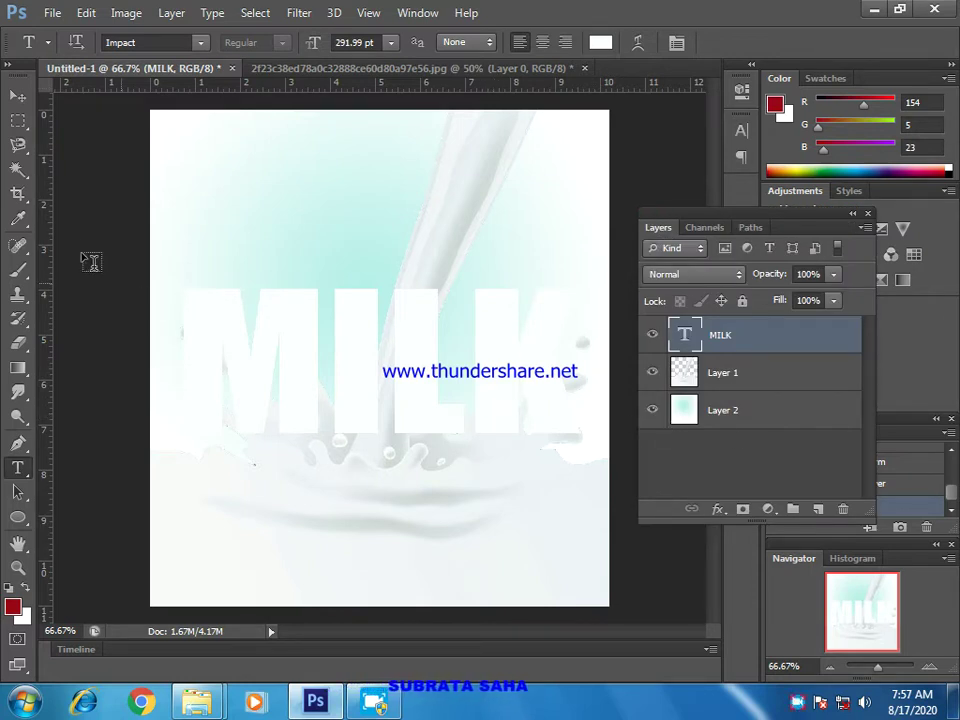
# Move the MILK text down so the bottoms of its letters cover the milk splash
pyautogui.click(18, 95)
pyautogui.moveTo(278, 335); pyautogui.dragTo(274, 386)
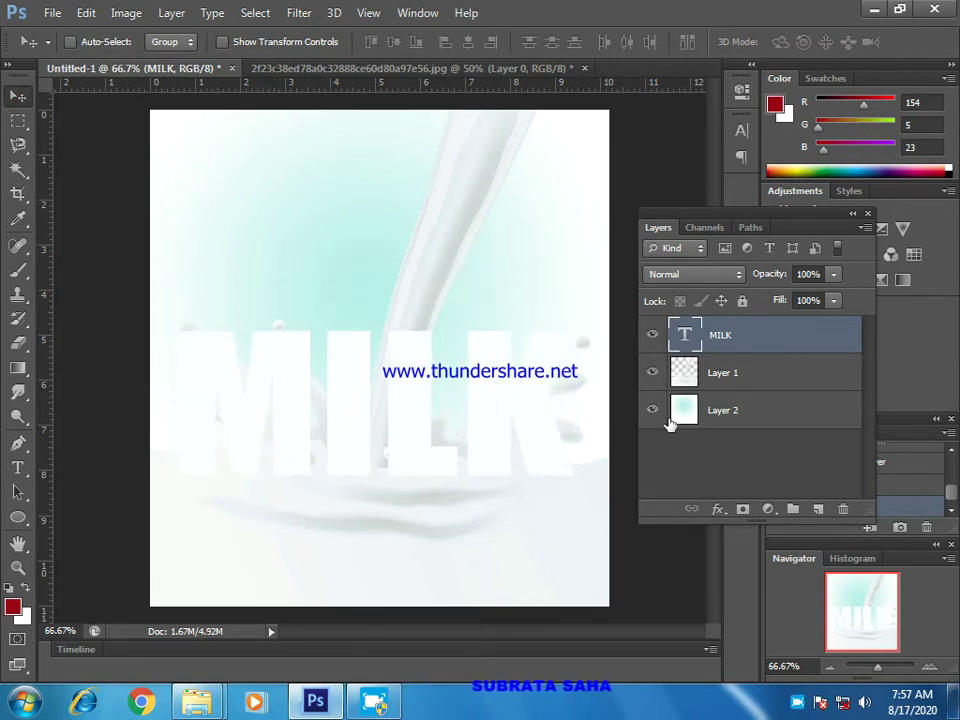
# Add an Inner Glow effect to the MILK layer and set its glow color to dark gray (444442)
pyautogui.click(718, 512)
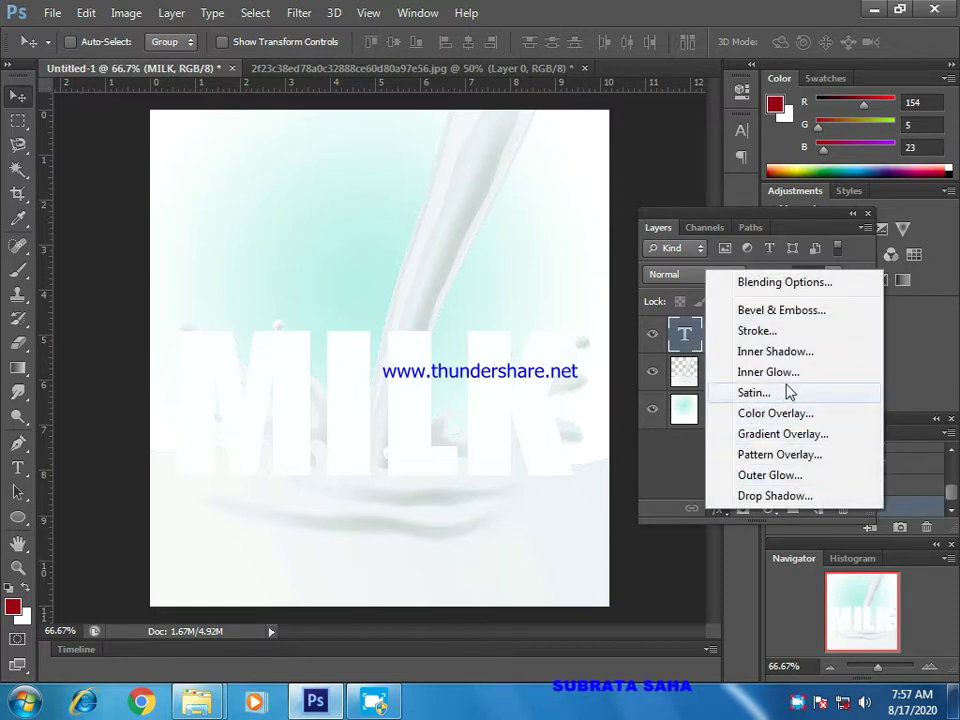
pyautogui.click(795, 375)
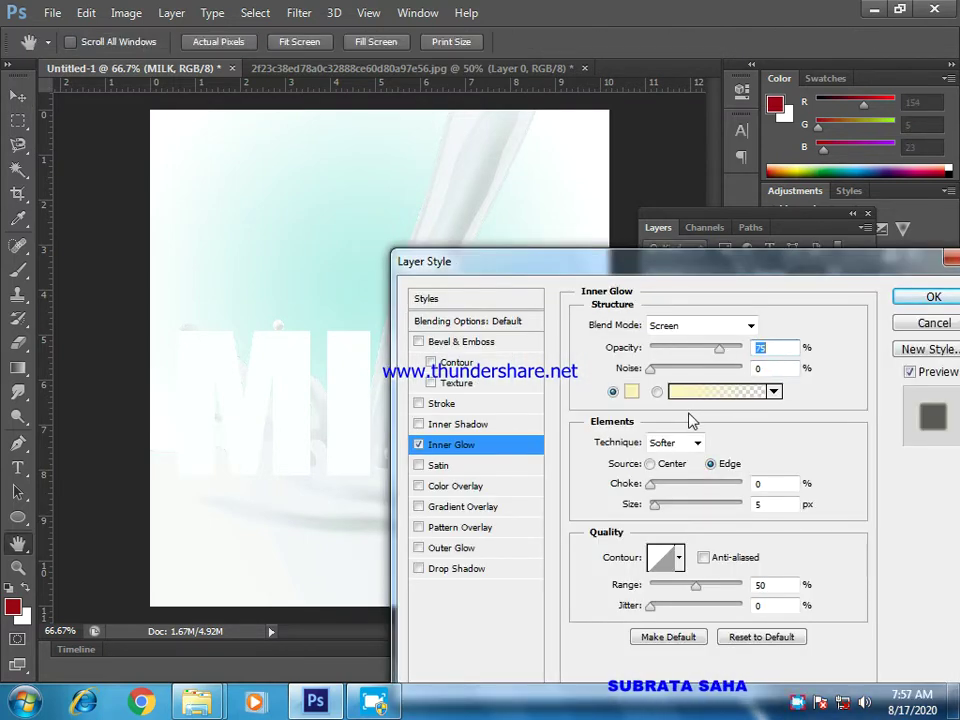
pyautogui.click(633, 392)
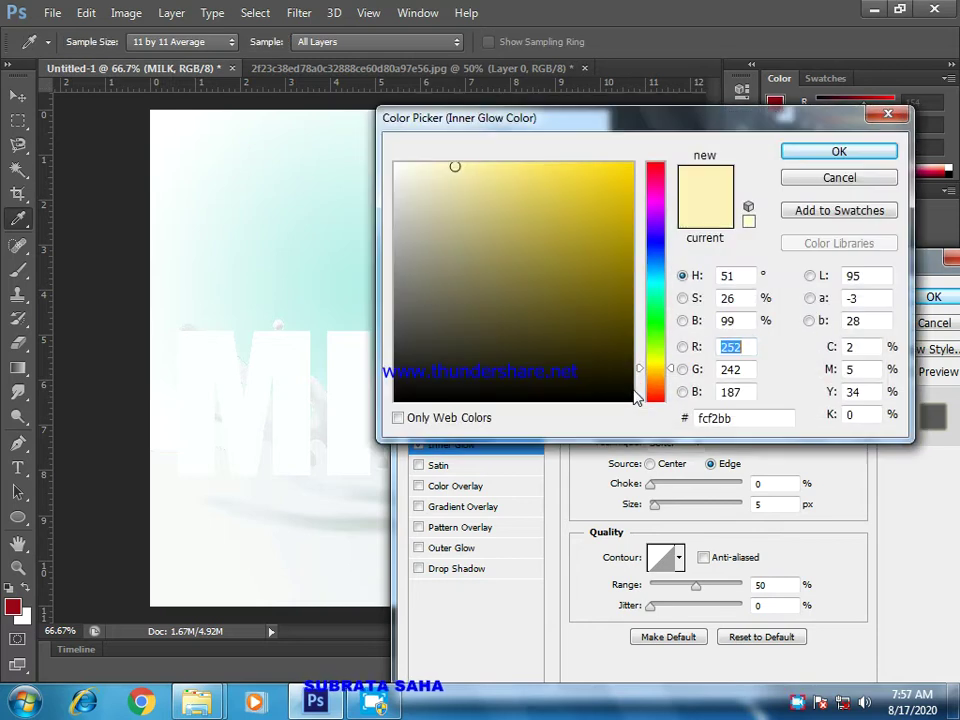
pyautogui.click(401, 237)
pyautogui.click(394, 253)
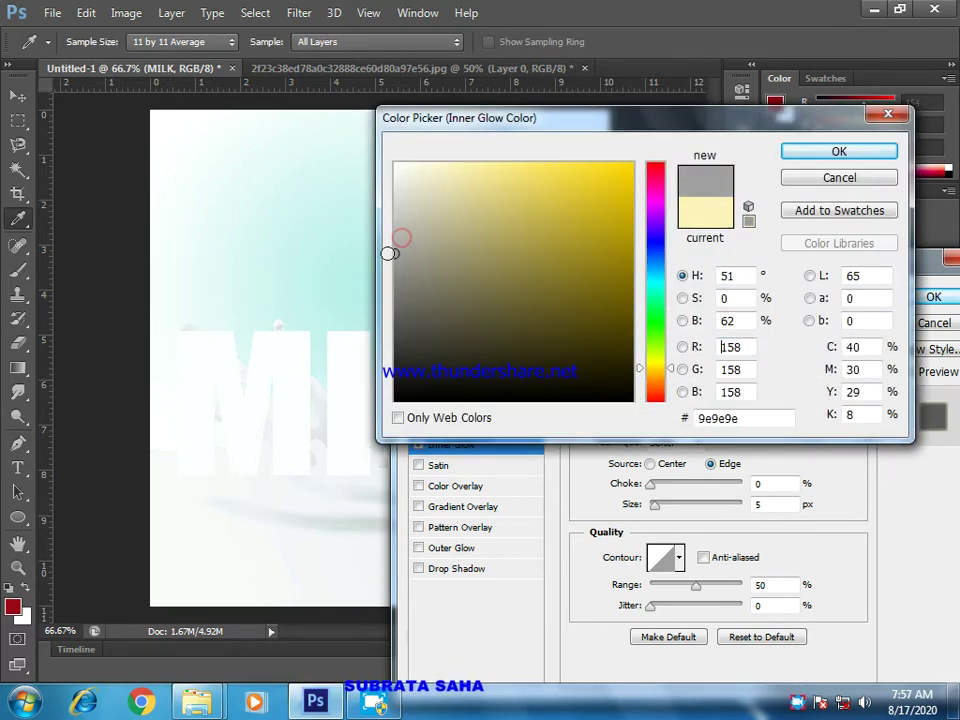
pyautogui.click(400, 337)
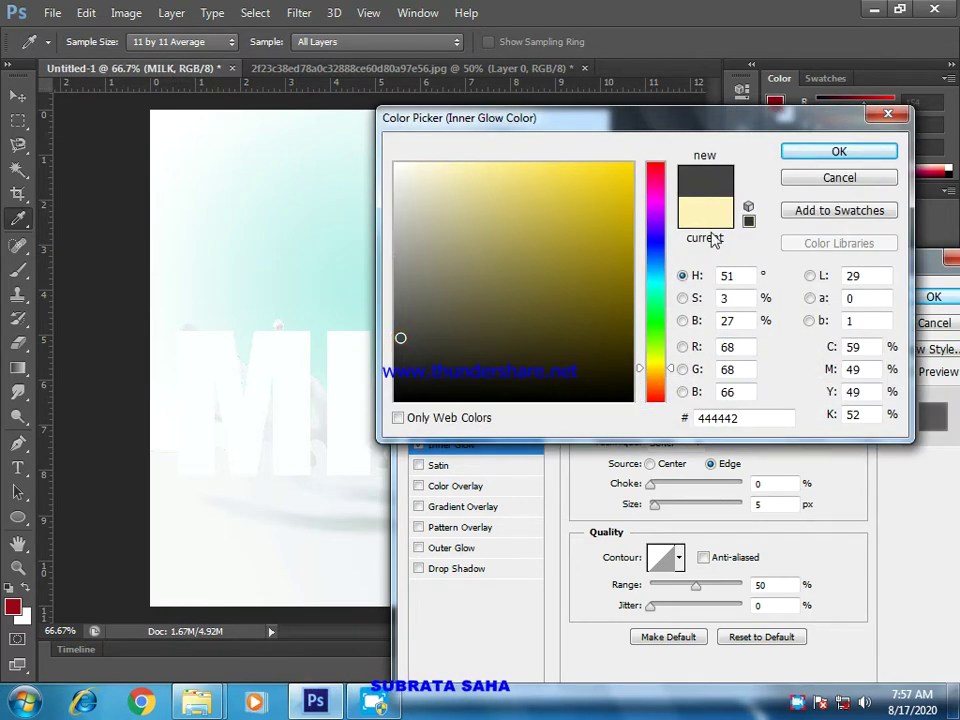
pyautogui.click(844, 153)
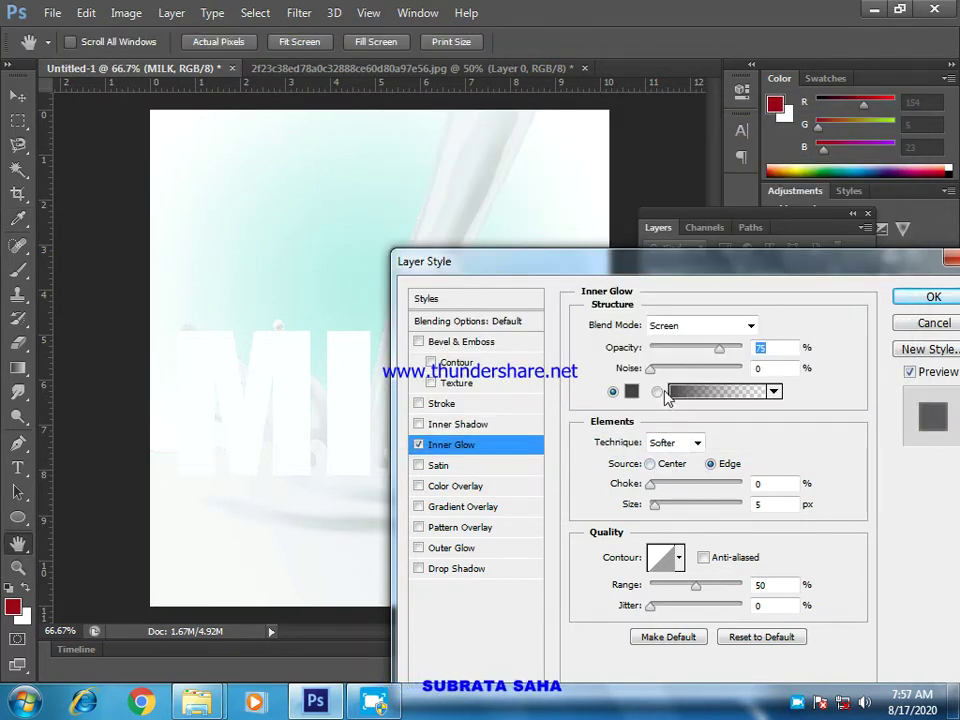
# Set the Inner Glow noise to 7% and its blend mode to Lighten after trying Normal
pyautogui.click(680, 325)
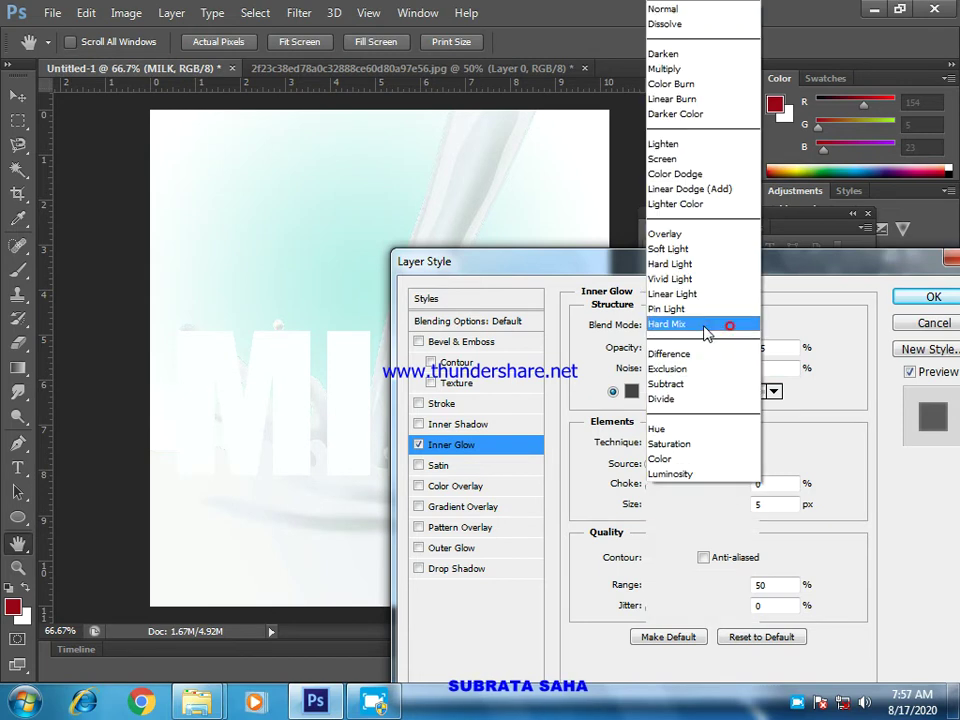
pyautogui.click(692, 12)
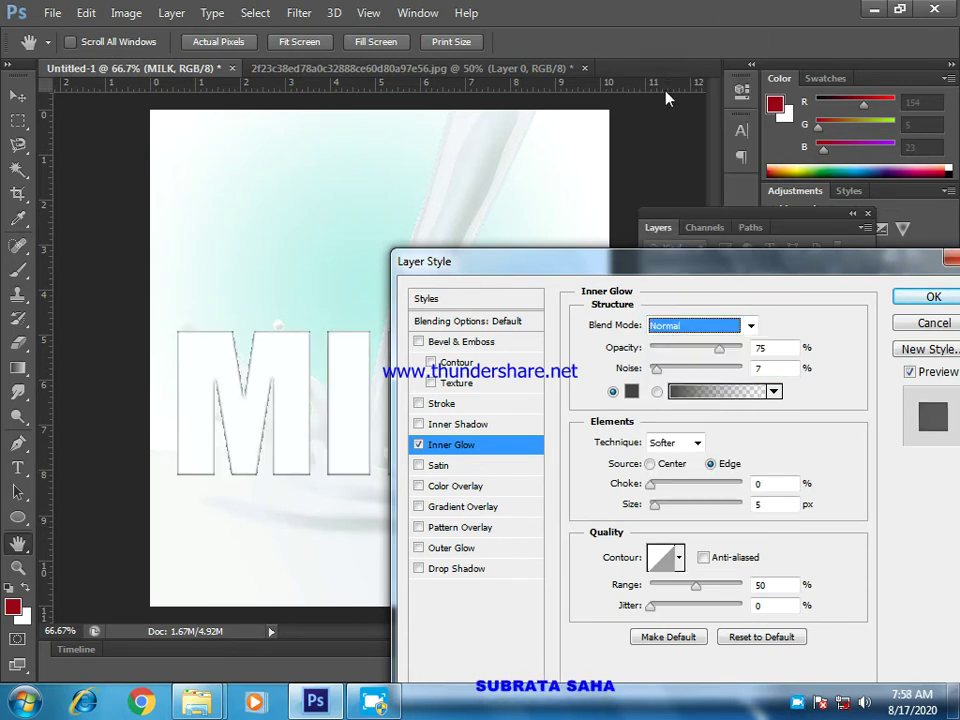
pyautogui.click(695, 330)
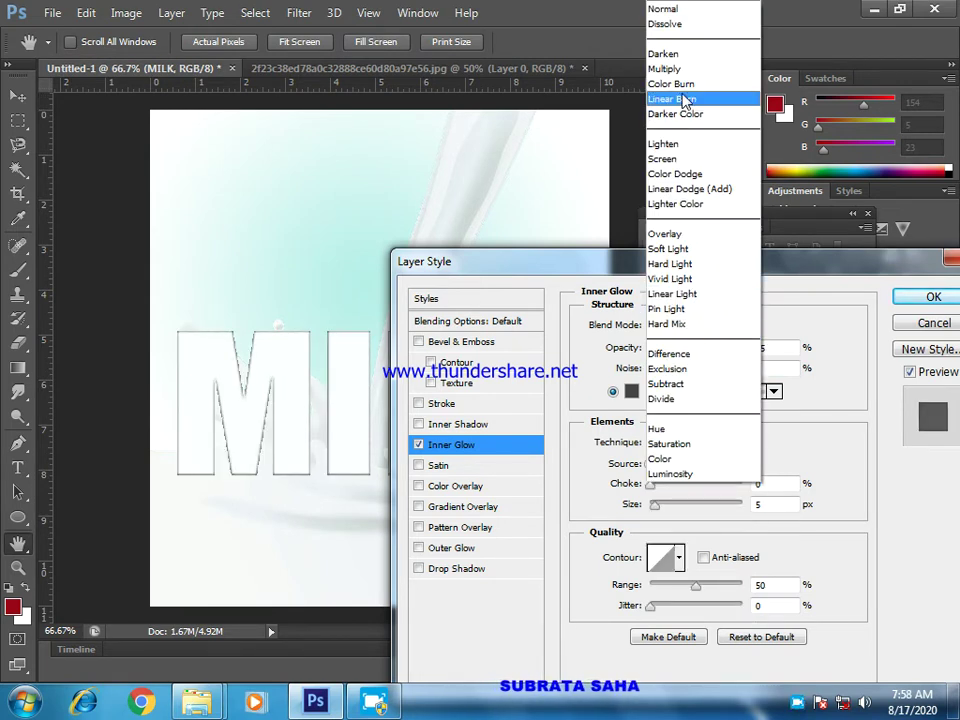
pyautogui.click(674, 149)
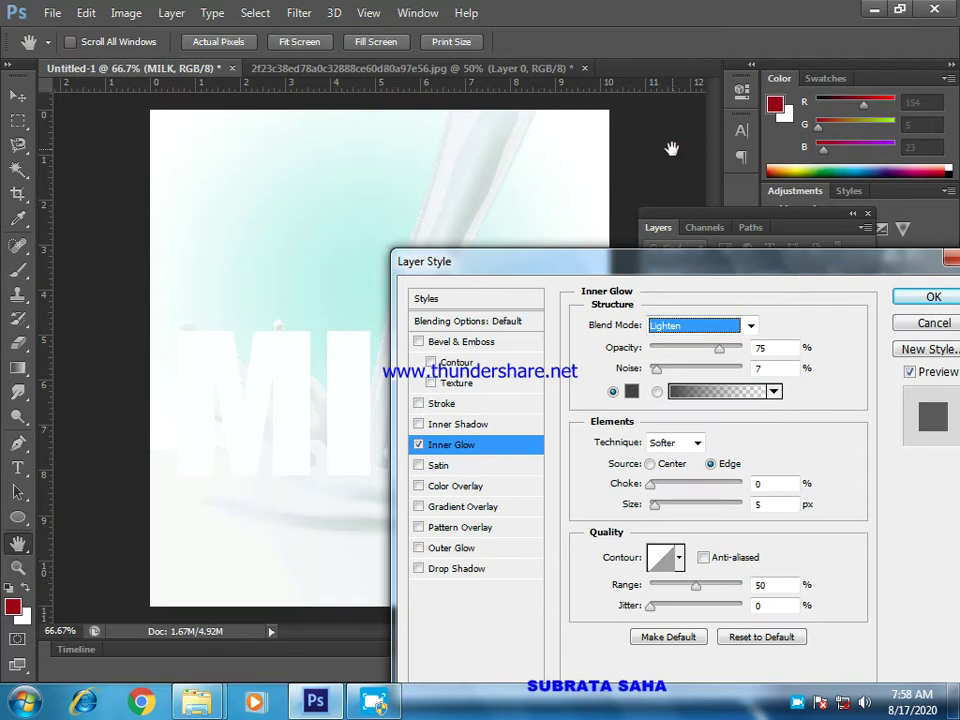
# Add a Bevel & Emboss effect to the MILK layer with depth 1%, light angle -18° and altitude 42°
pyautogui.click(456, 342)
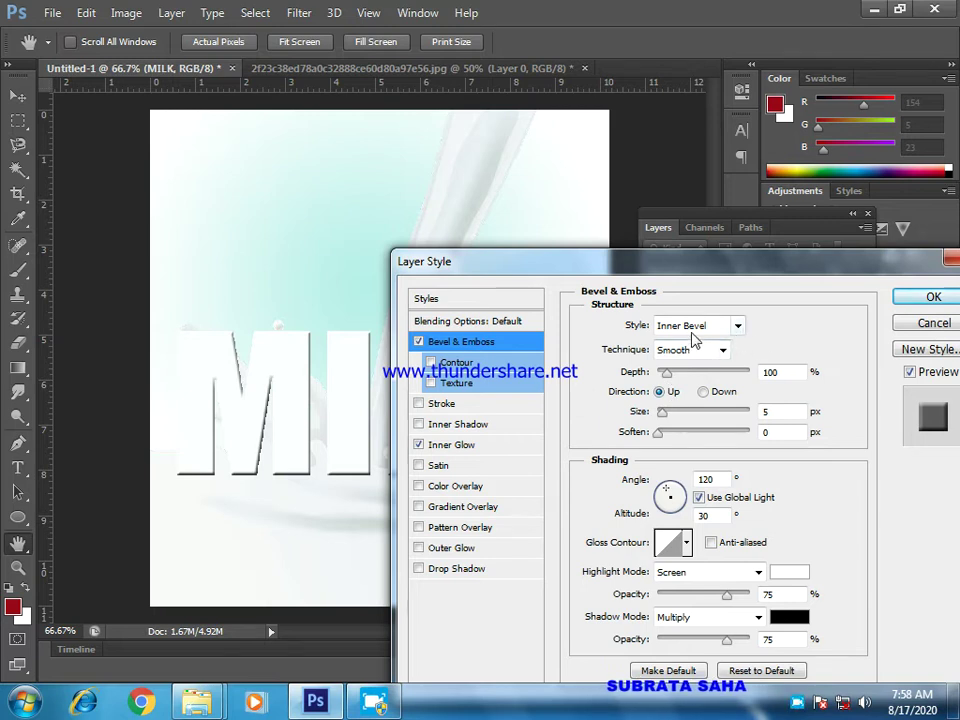
pyautogui.moveTo(668, 381); pyautogui.dragTo(656, 383)
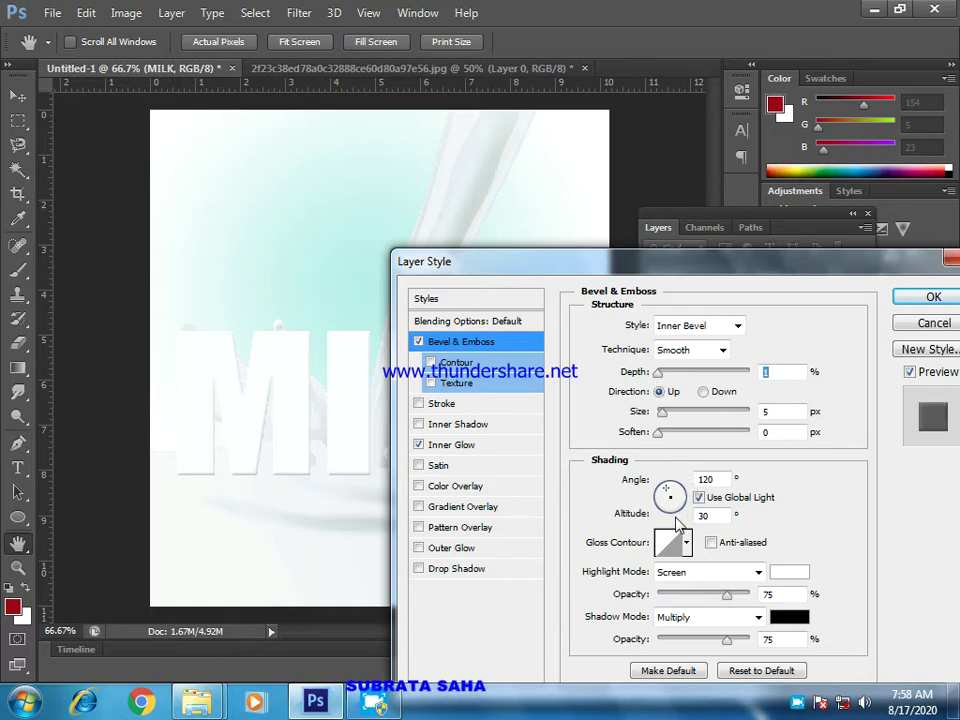
pyautogui.moveTo(674, 500); pyautogui.dragTo(681, 507)
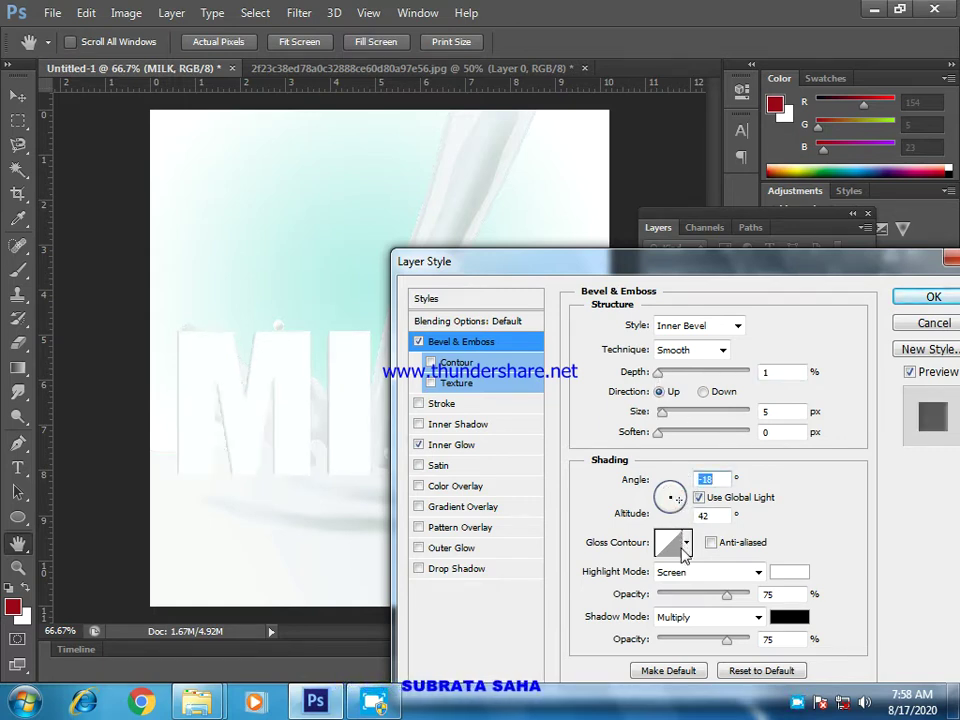
# Set the bevel's gloss contour to the single-peak cone preset and its highlight opacity to 56%
pyautogui.click(686, 548)
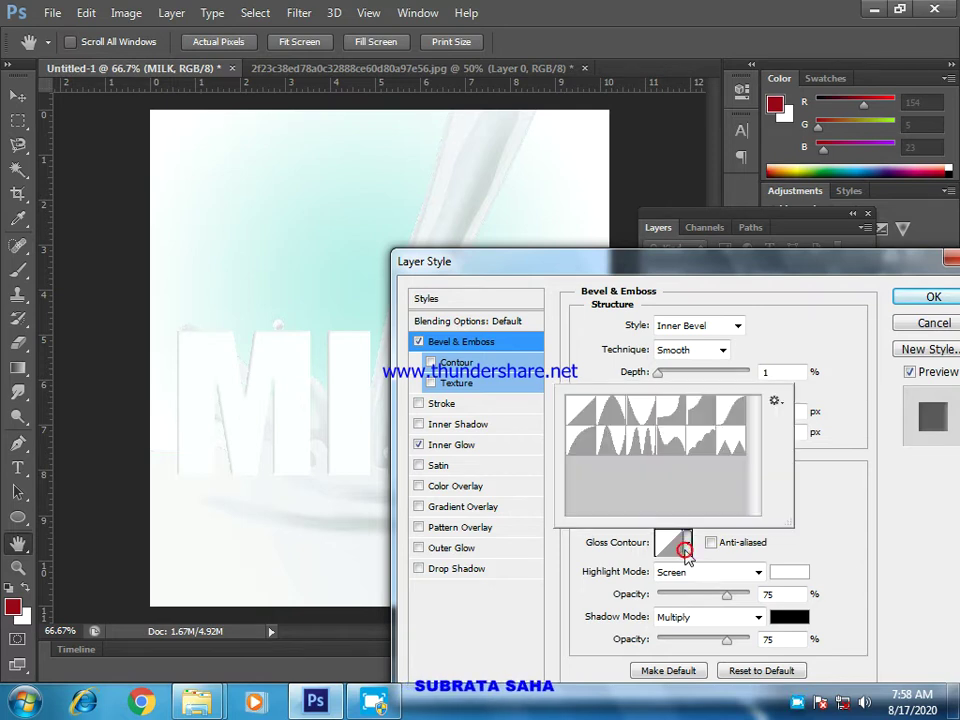
pyautogui.click(611, 408)
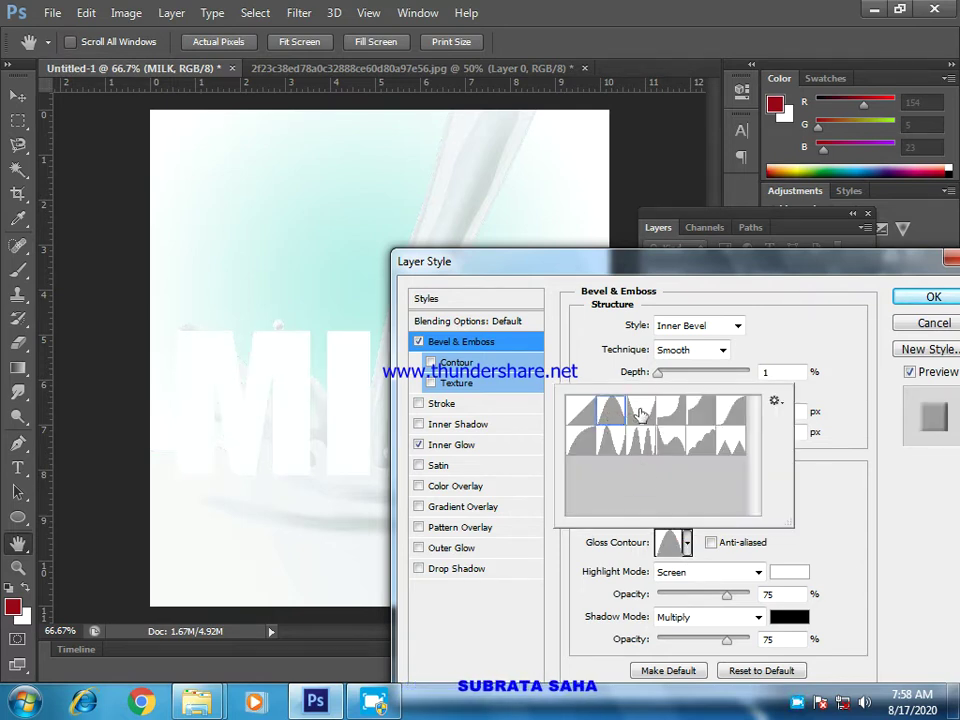
pyautogui.click(641, 410)
pyautogui.click(612, 410)
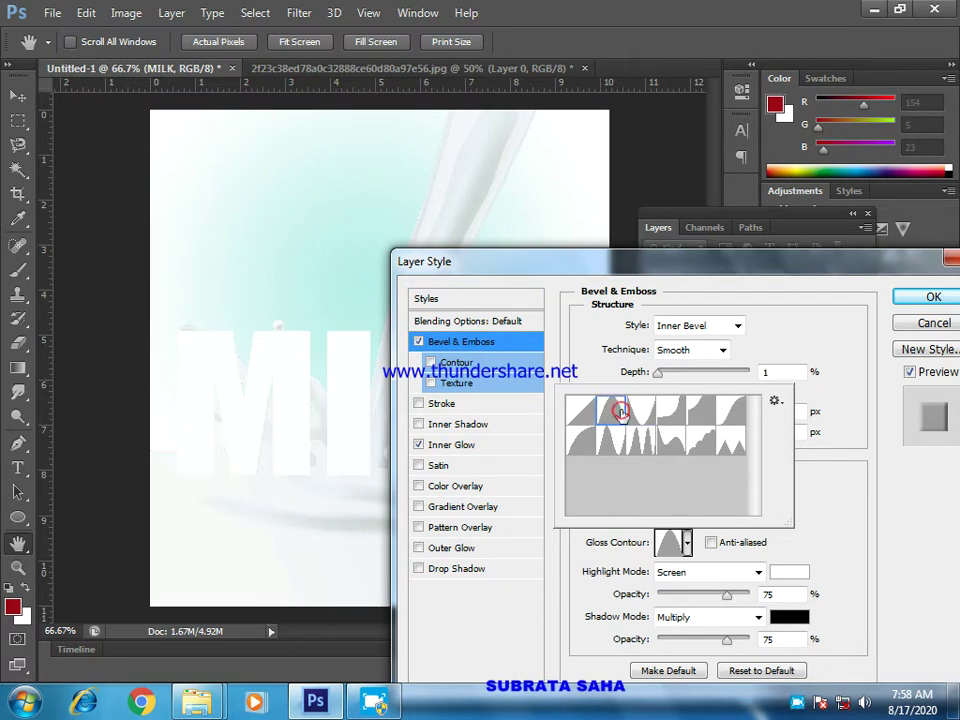
pyautogui.click(821, 522)
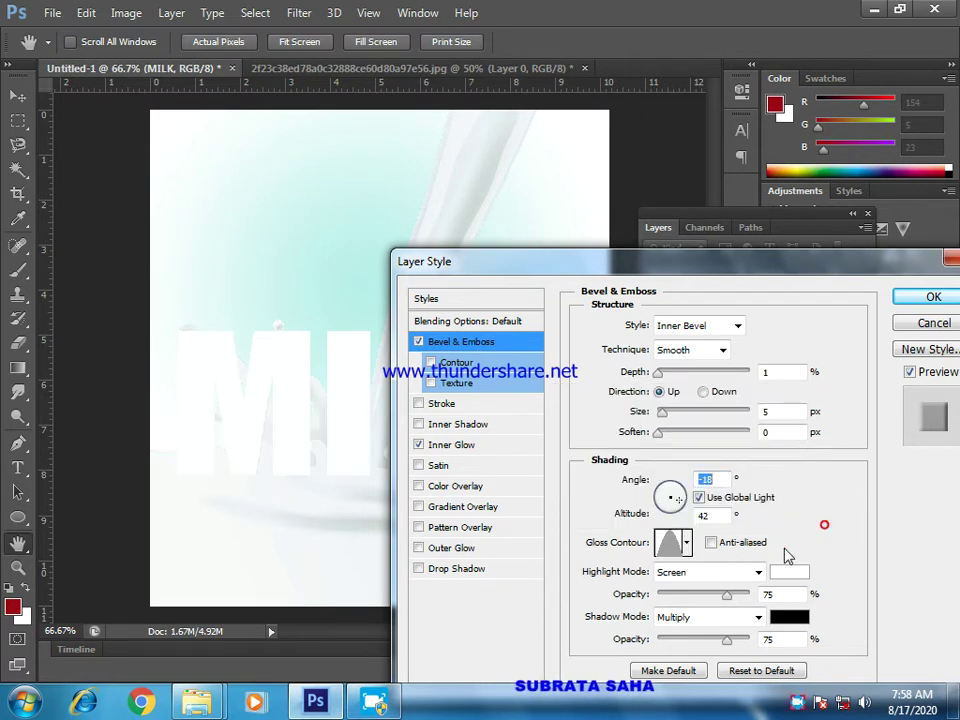
pyautogui.click(729, 598)
pyautogui.moveTo(732, 601); pyautogui.dragTo(711, 607)
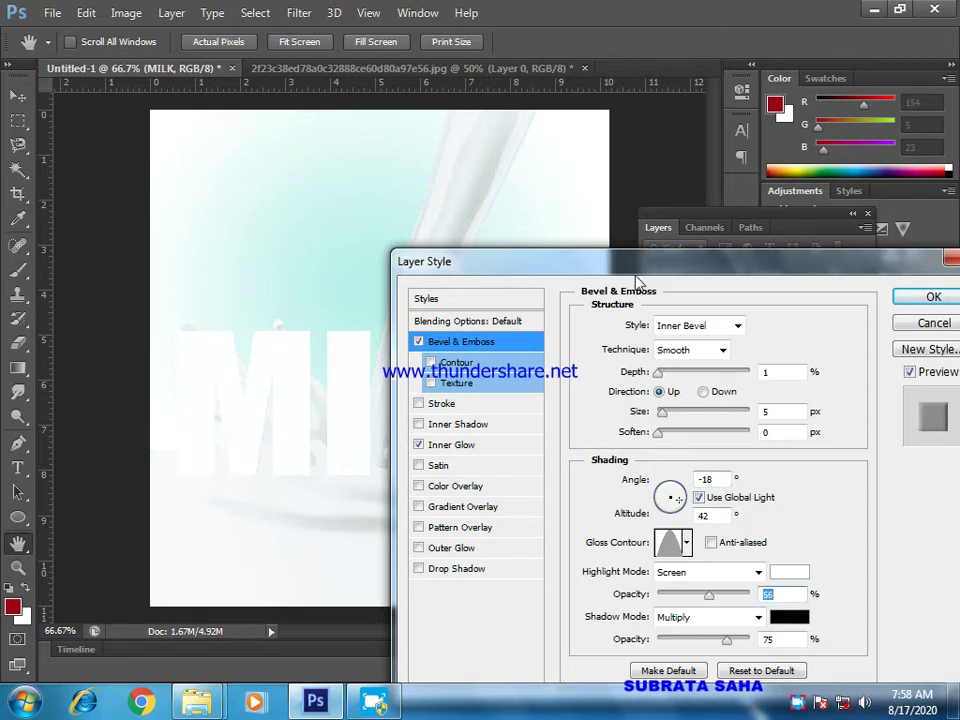
# Set the bevel's depth to 52%, its size to 10 px and its soften value to 3 px
pyautogui.moveTo(652, 272); pyautogui.dragTo(724, 201)
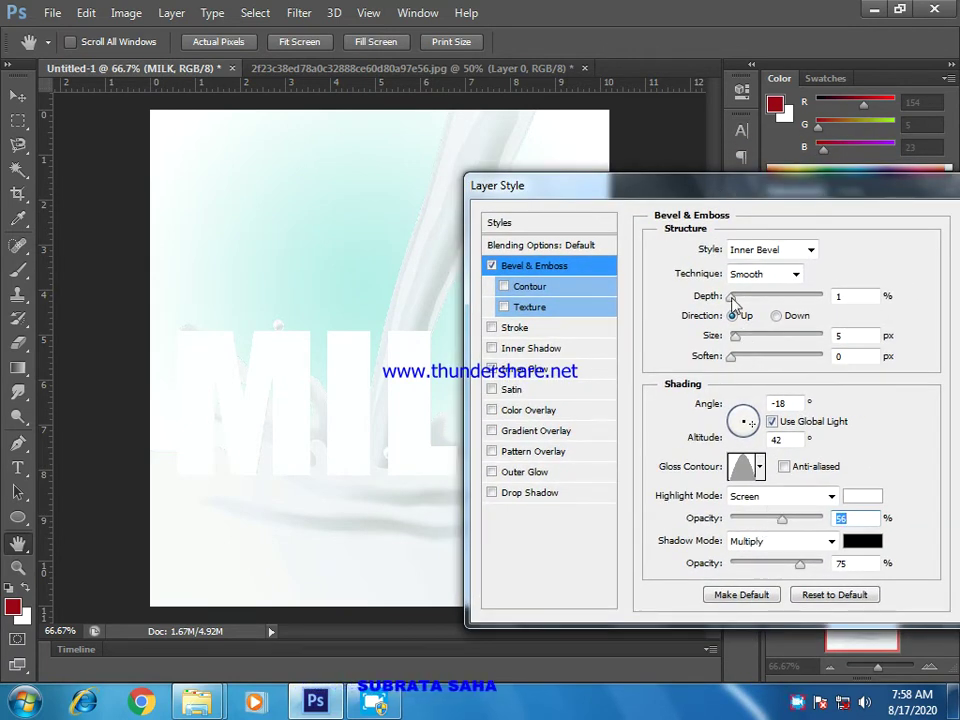
pyautogui.moveTo(731, 299); pyautogui.dragTo(735, 307)
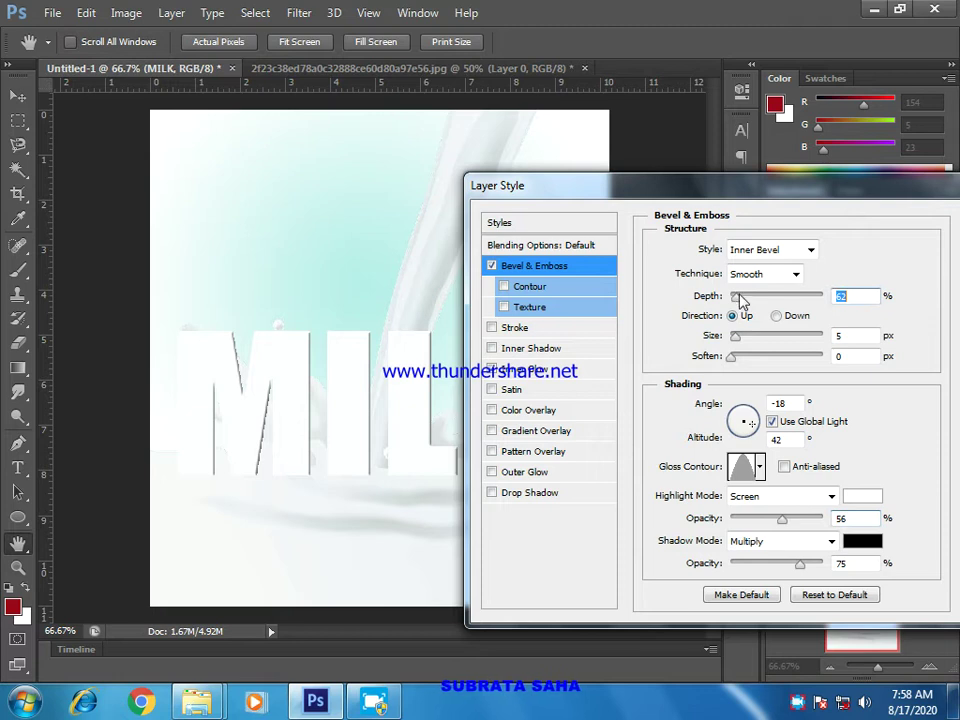
pyautogui.moveTo(737, 298); pyautogui.dragTo(744, 345)
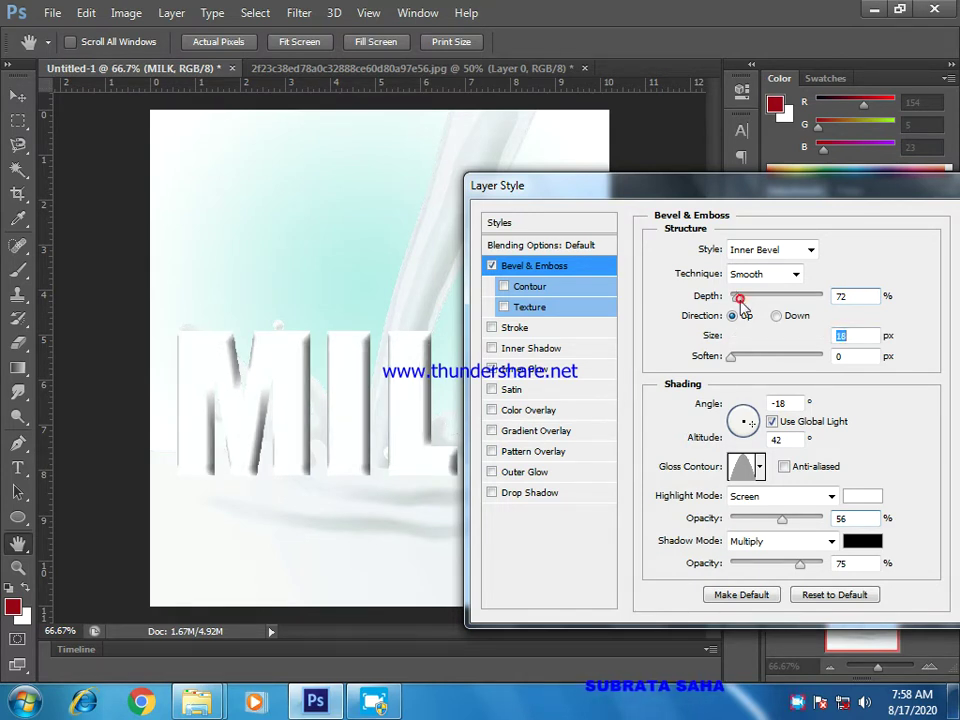
pyautogui.moveTo(737, 297); pyautogui.dragTo(745, 312)
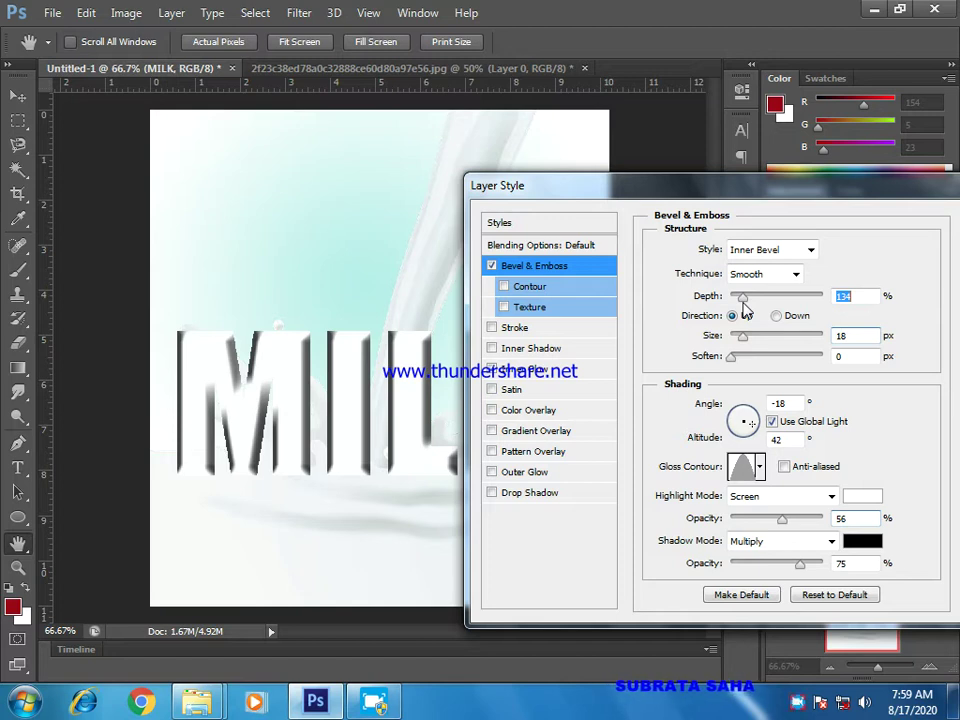
pyautogui.moveTo(742, 343)
pyautogui.mouseDown()
pyautogui.moveTo(750, 343)
pyautogui.moveTo(742, 340)
pyautogui.moveTo(745, 359)
pyautogui.mouseUp()
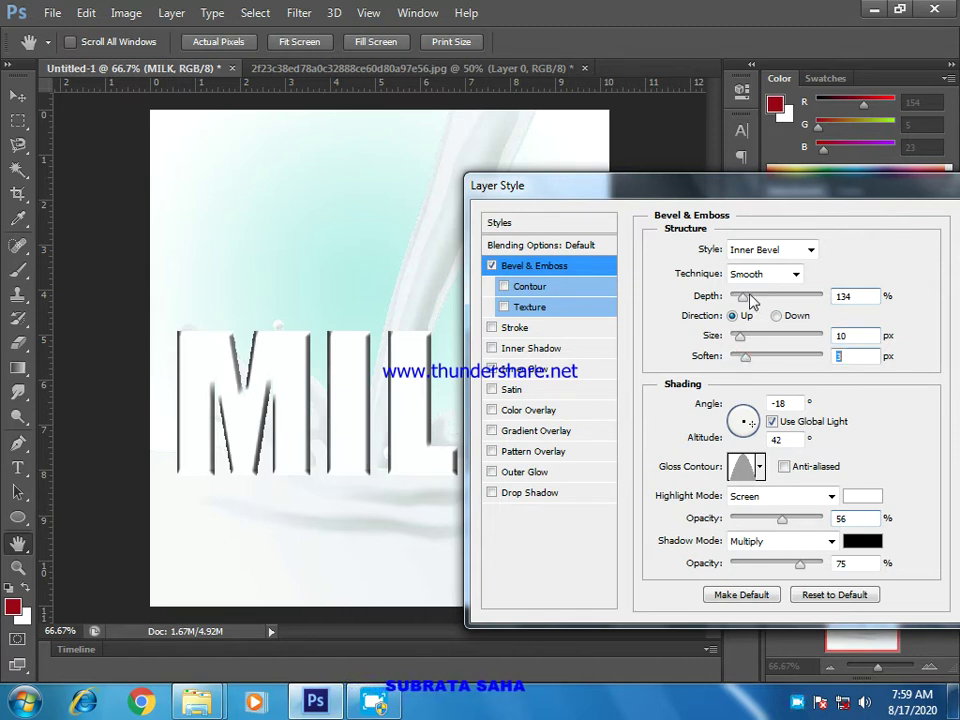
pyautogui.moveTo(746, 298); pyautogui.dragTo(736, 302)
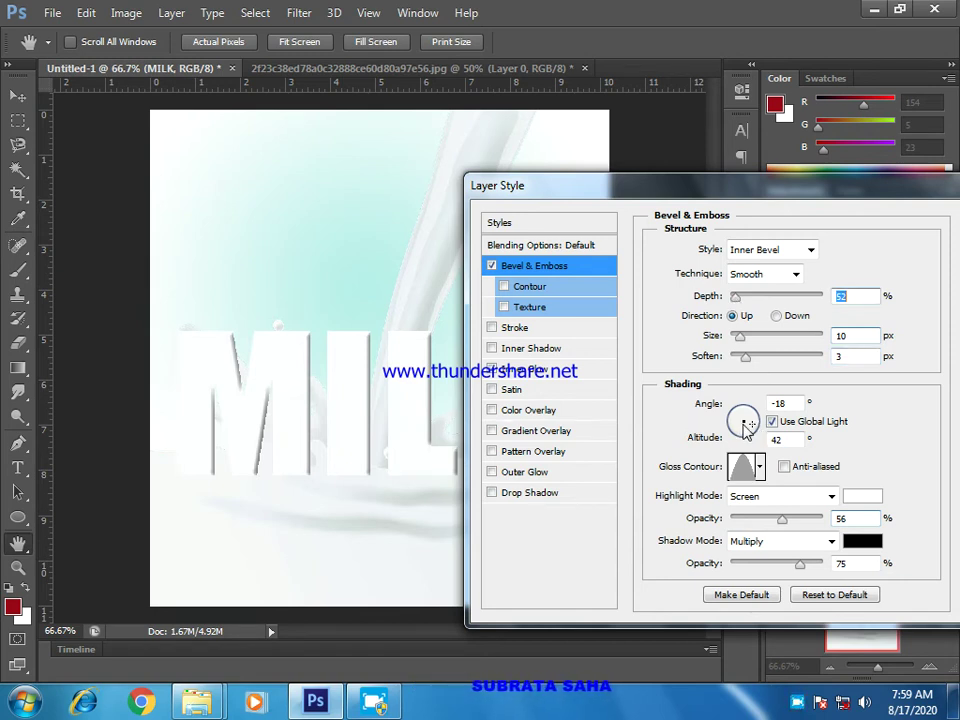
# Set the bevel's light angle to -30° with altitude 48° and apply the layer style
pyautogui.moveTo(745, 428); pyautogui.dragTo(752, 431)
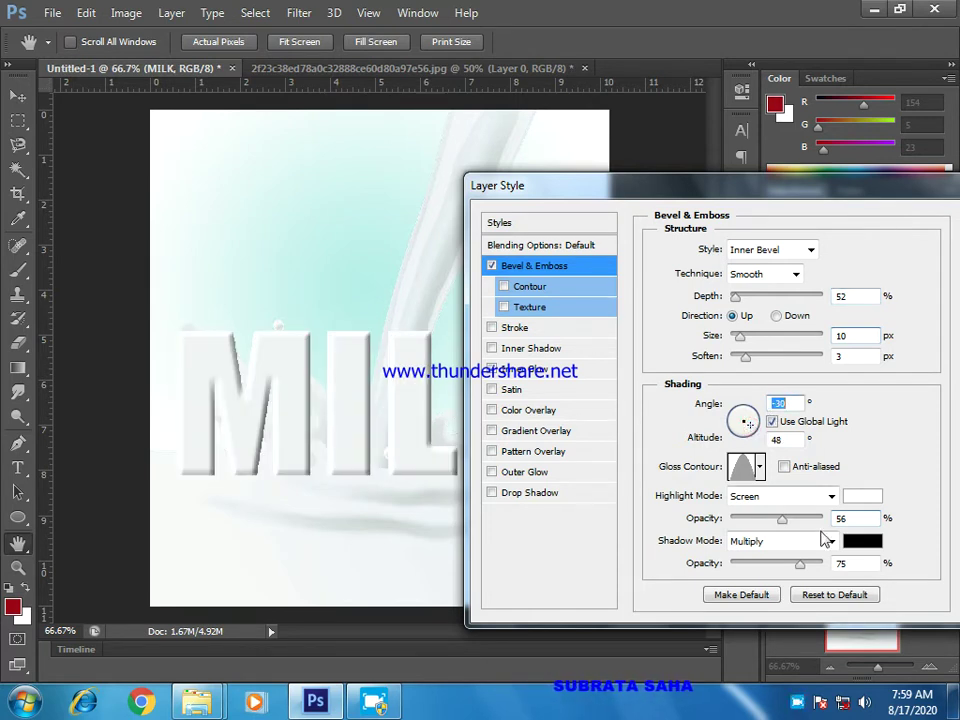
pyautogui.moveTo(742, 197); pyautogui.dragTo(642, 201)
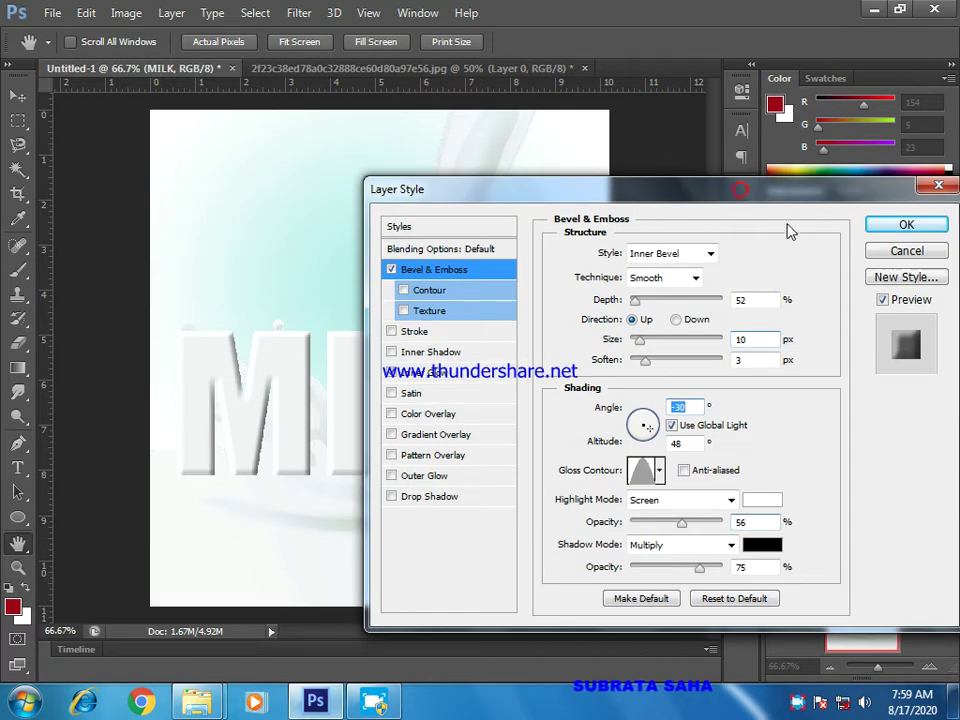
pyautogui.click(905, 227)
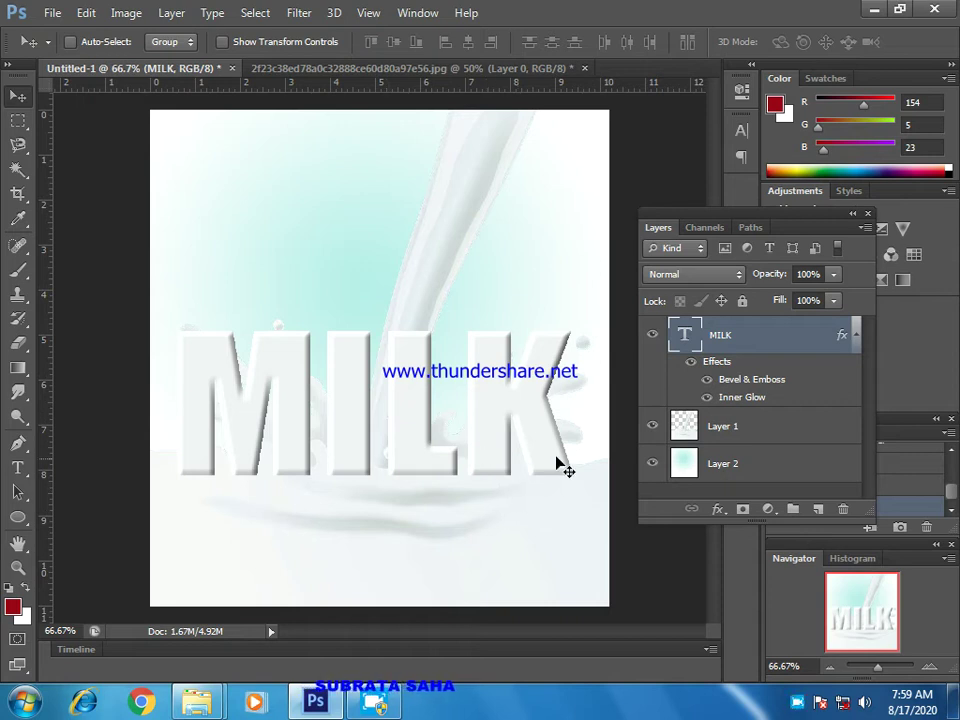
# Draw a wavy Lasso selection around the lower part of all the MILK letters, extending below their bottom edges
pyautogui.click(16, 122)
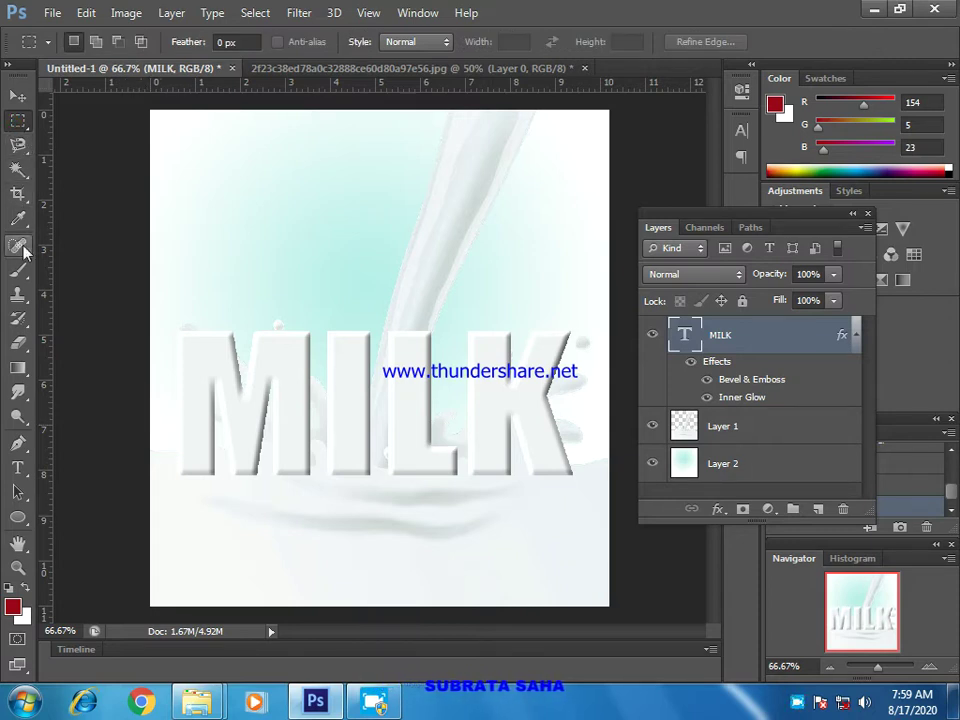
pyautogui.click(18, 145)
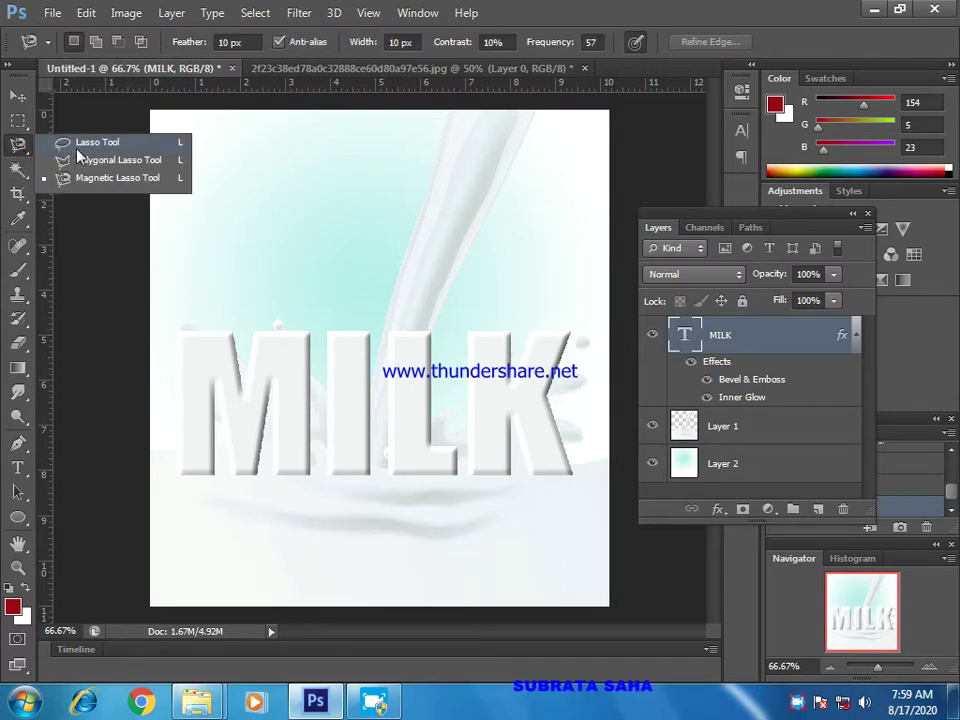
pyautogui.click(83, 145)
pyautogui.moveTo(168, 437); pyautogui.dragTo(176, 437)
pyautogui.click(491, 275)
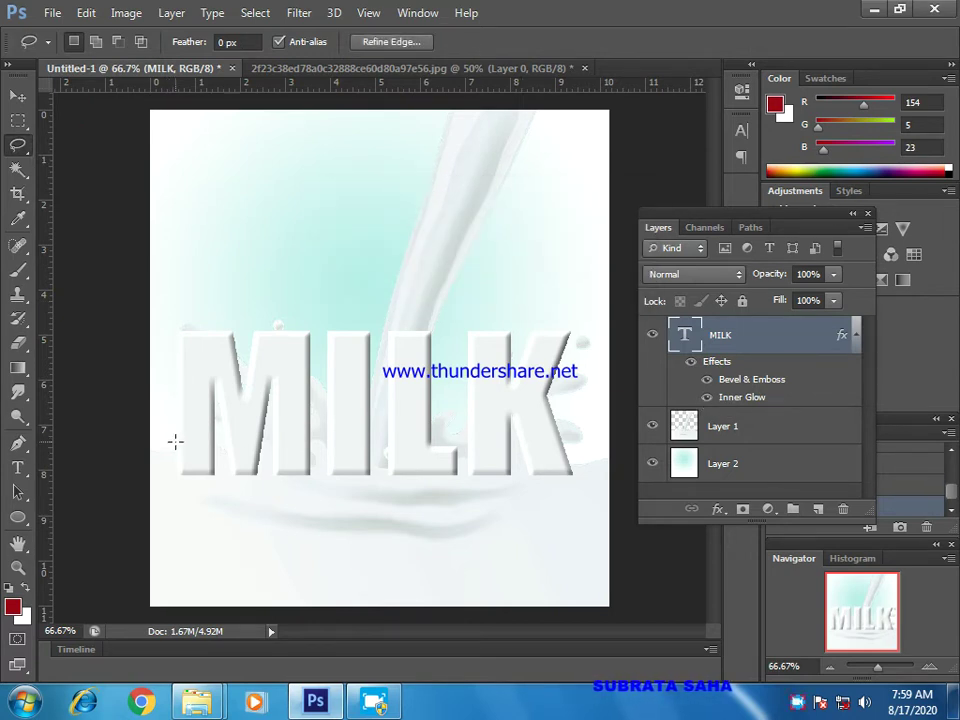
pyautogui.moveTo(228, 434); pyautogui.dragTo(273, 417)
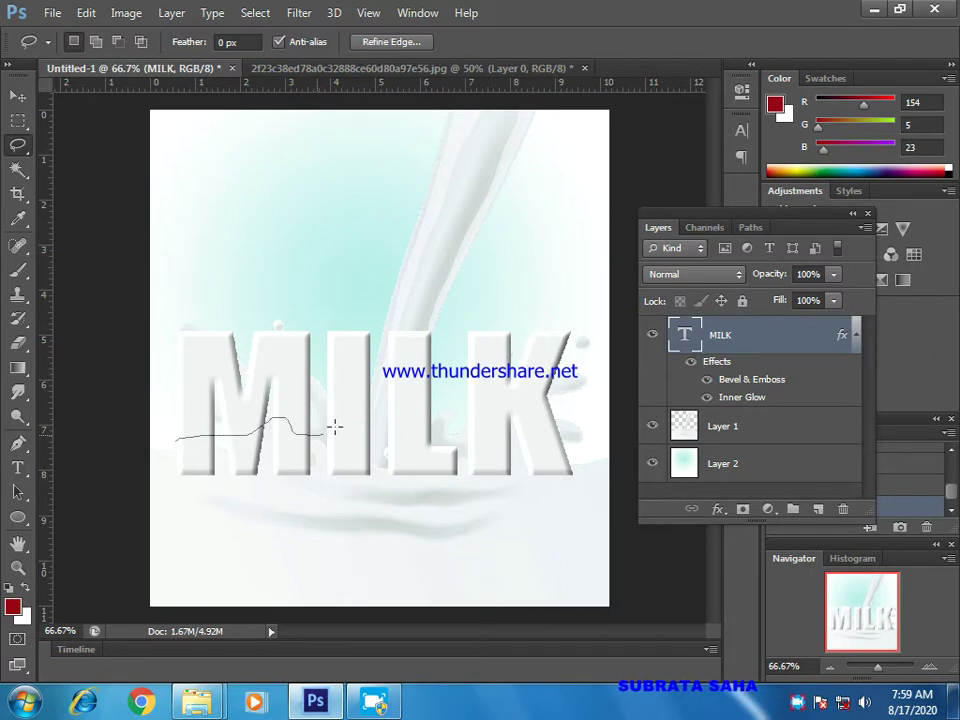
pyautogui.moveTo(406, 428)
pyautogui.mouseDown()
pyautogui.moveTo(478, 436)
pyautogui.moveTo(536, 416)
pyautogui.moveTo(569, 434)
pyautogui.mouseUp()
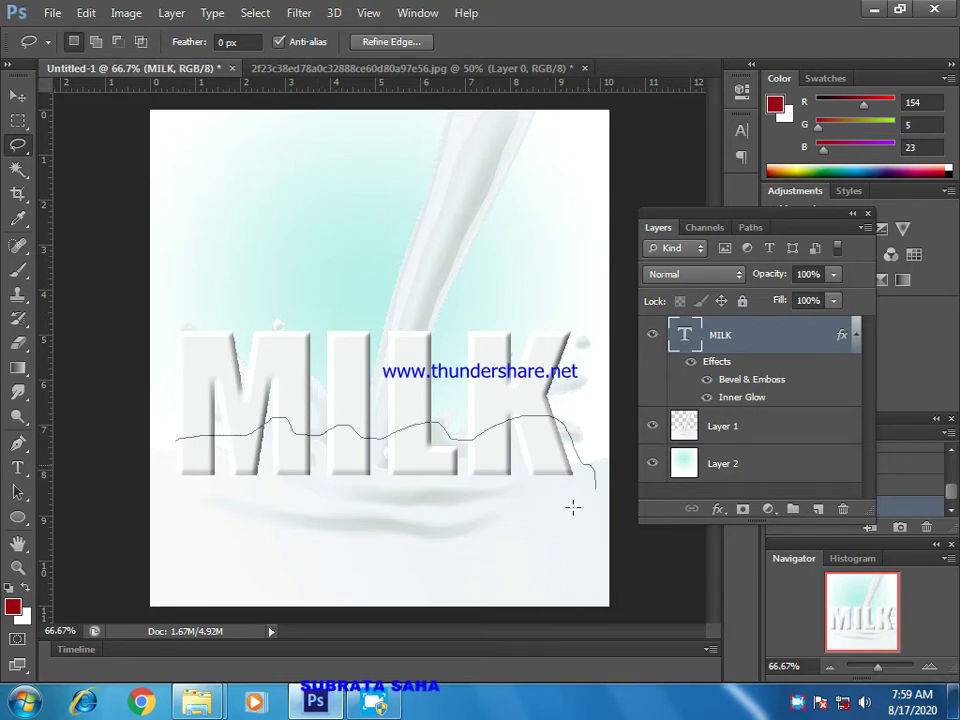
pyautogui.moveTo(319, 507)
pyautogui.mouseDown()
pyautogui.moveTo(211, 526)
pyautogui.moveTo(173, 486)
pyautogui.mouseUp()
pyautogui.moveTo(173, 437); pyautogui.dragTo(172, 439)
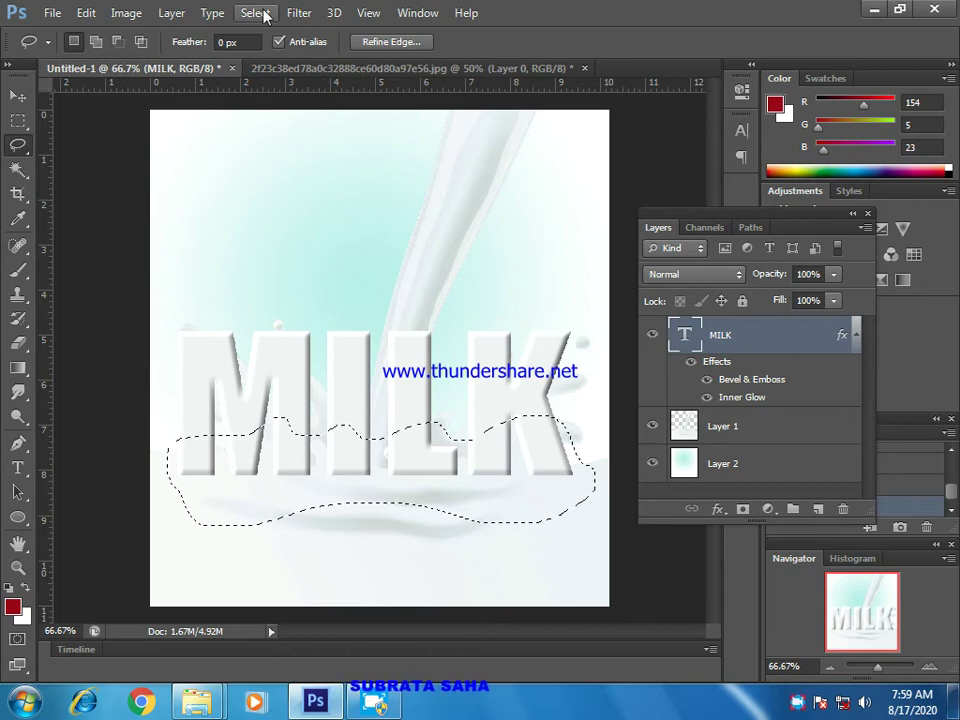
# Rasterize the MILK text for Liquify and warp the selected letter bottoms downward into uneven, dripping edges
pyautogui.click(299, 12)
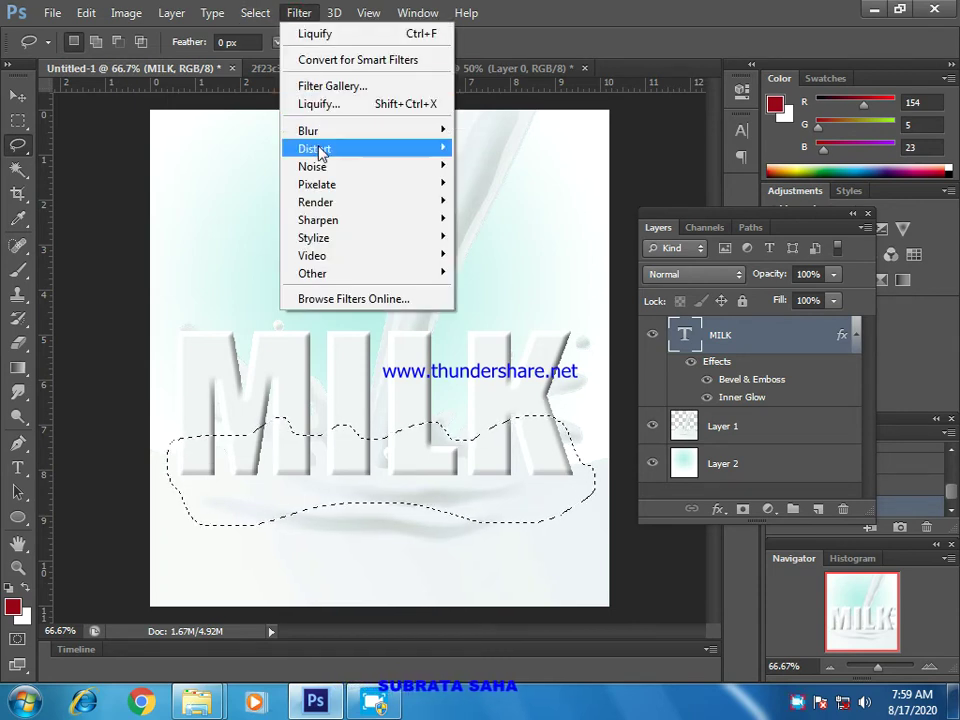
pyautogui.click(331, 105)
pyautogui.click(452, 287)
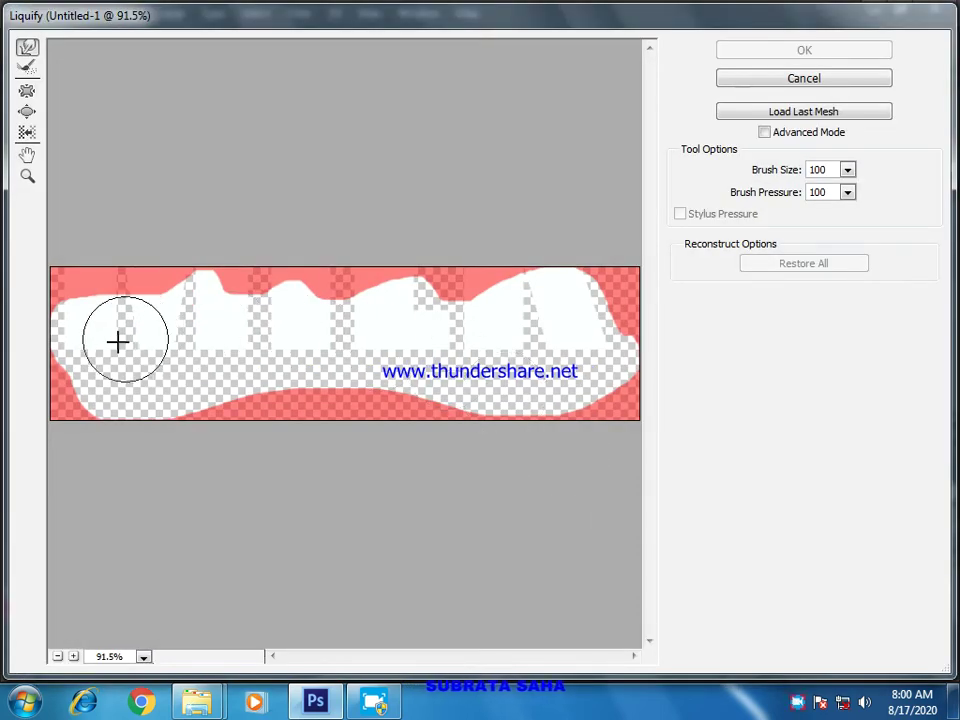
pyautogui.moveTo(79, 332)
pyautogui.mouseDown()
pyautogui.moveTo(105, 352)
pyautogui.moveTo(108, 370)
pyautogui.moveTo(143, 352)
pyautogui.moveTo(145, 373)
pyautogui.moveTo(175, 351)
pyautogui.moveTo(192, 362)
pyautogui.moveTo(243, 349)
pyautogui.moveTo(244, 364)
pyautogui.moveTo(277, 361)
pyautogui.moveTo(291, 347)
pyautogui.moveTo(271, 340)
pyautogui.moveTo(238, 356)
pyautogui.moveTo(235, 336)
pyautogui.moveTo(233, 347)
pyautogui.moveTo(301, 346)
pyautogui.moveTo(308, 360)
pyautogui.moveTo(358, 348)
pyautogui.moveTo(350, 368)
pyautogui.moveTo(410, 353)
pyautogui.moveTo(425, 364)
pyautogui.moveTo(440, 347)
pyautogui.moveTo(441, 355)
pyautogui.moveTo(487, 349)
pyautogui.moveTo(469, 366)
pyautogui.moveTo(508, 354)
pyautogui.moveTo(519, 362)
pyautogui.moveTo(546, 336)
pyautogui.moveTo(546, 364)
pyautogui.moveTo(580, 355)
pyautogui.moveTo(594, 380)
pyautogui.moveTo(632, 348)
pyautogui.mouseUp()
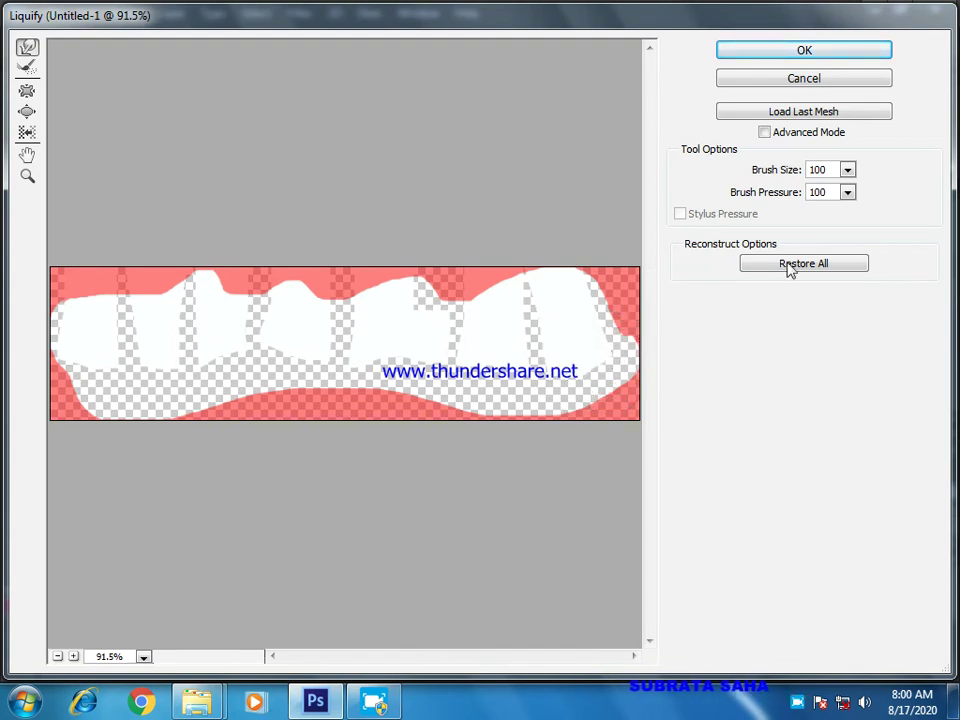
pyautogui.click(805, 48)
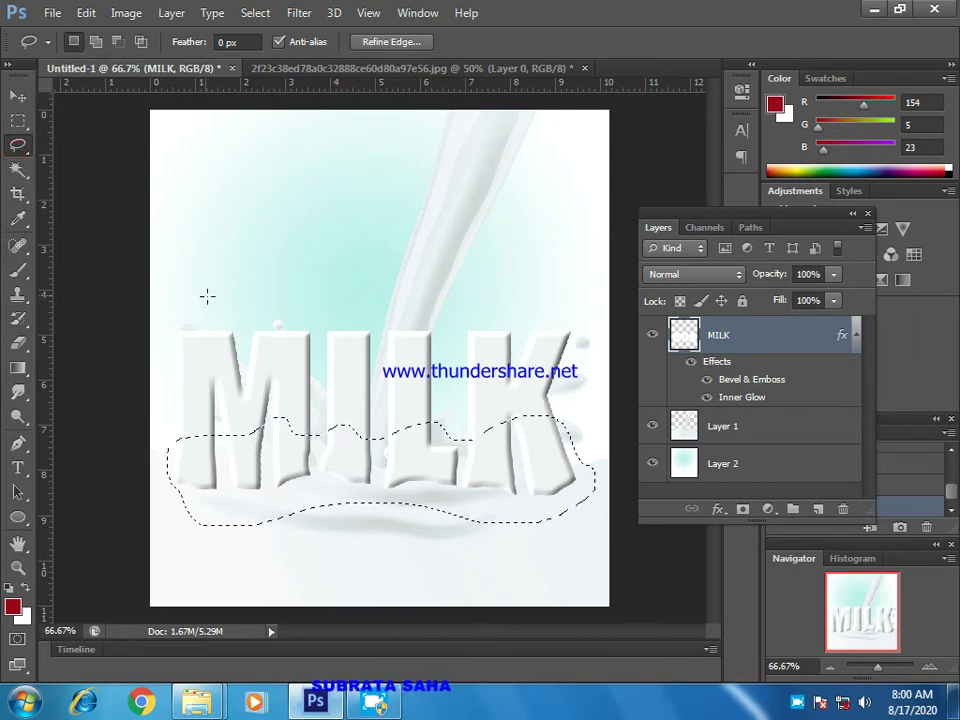
# Lasso the upper part of all the MILK letters and warp their top edges into wavy shapes with Liquify
pyautogui.moveTo(218, 296); pyautogui.dragTo(200, 297)
pyautogui.moveTo(214, 365); pyautogui.dragTo(302, 373)
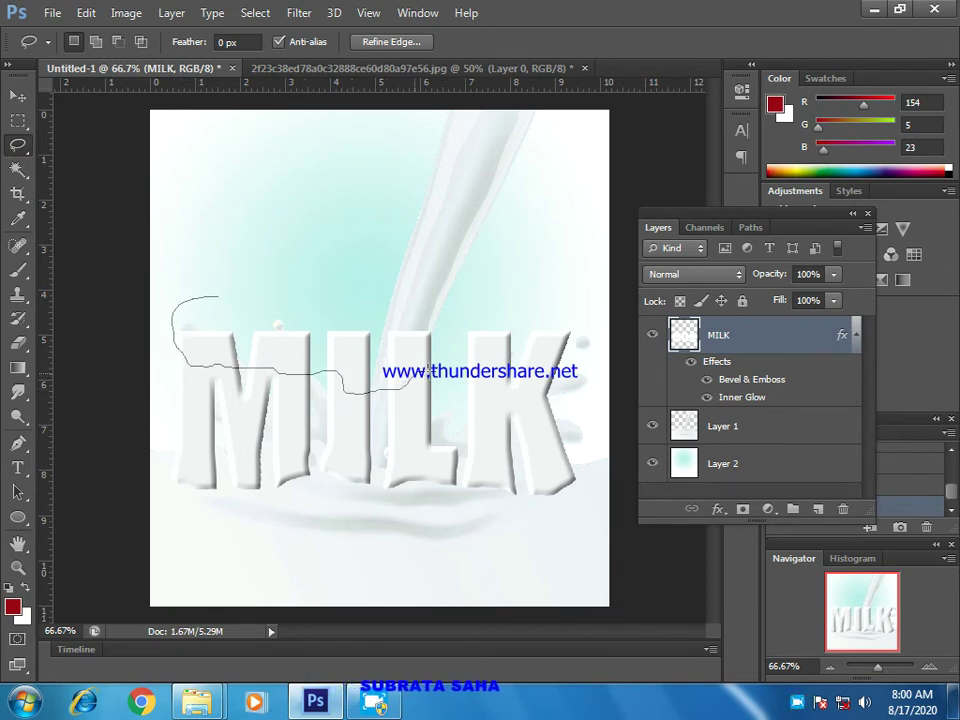
pyautogui.moveTo(558, 362)
pyautogui.mouseDown()
pyautogui.moveTo(568, 306)
pyautogui.moveTo(371, 279)
pyautogui.moveTo(231, 298)
pyautogui.mouseUp()
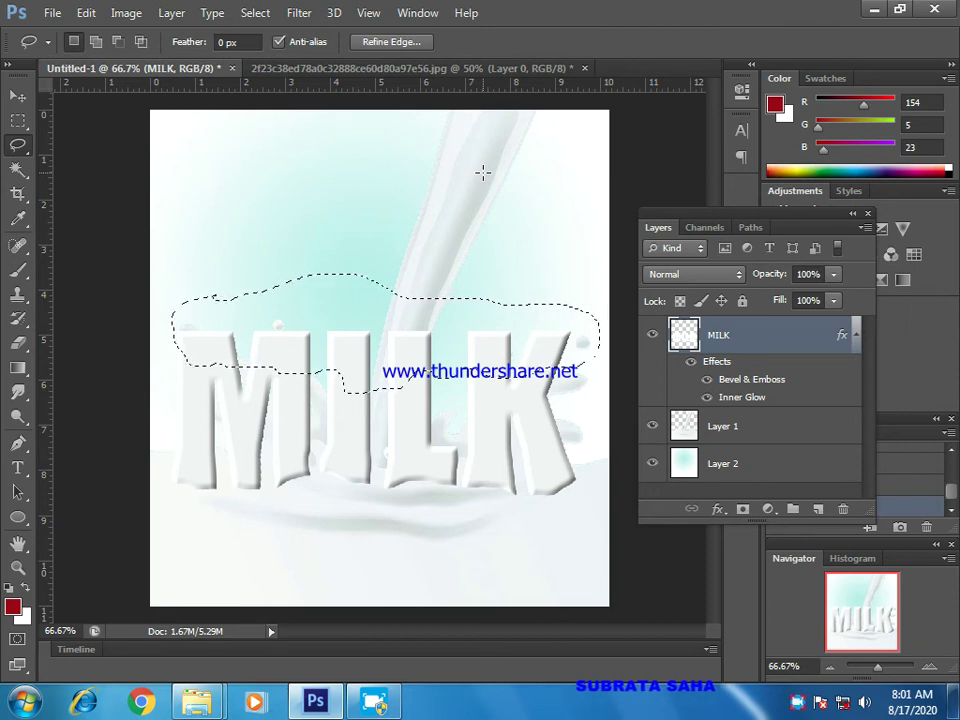
pyautogui.click(292, 14)
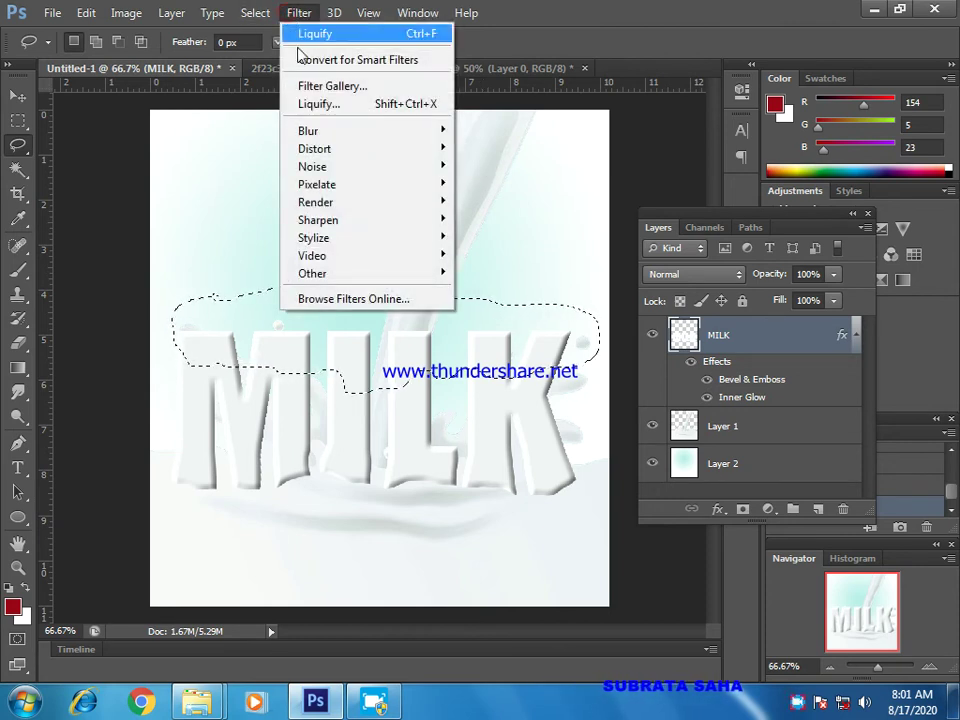
pyautogui.click(356, 178)
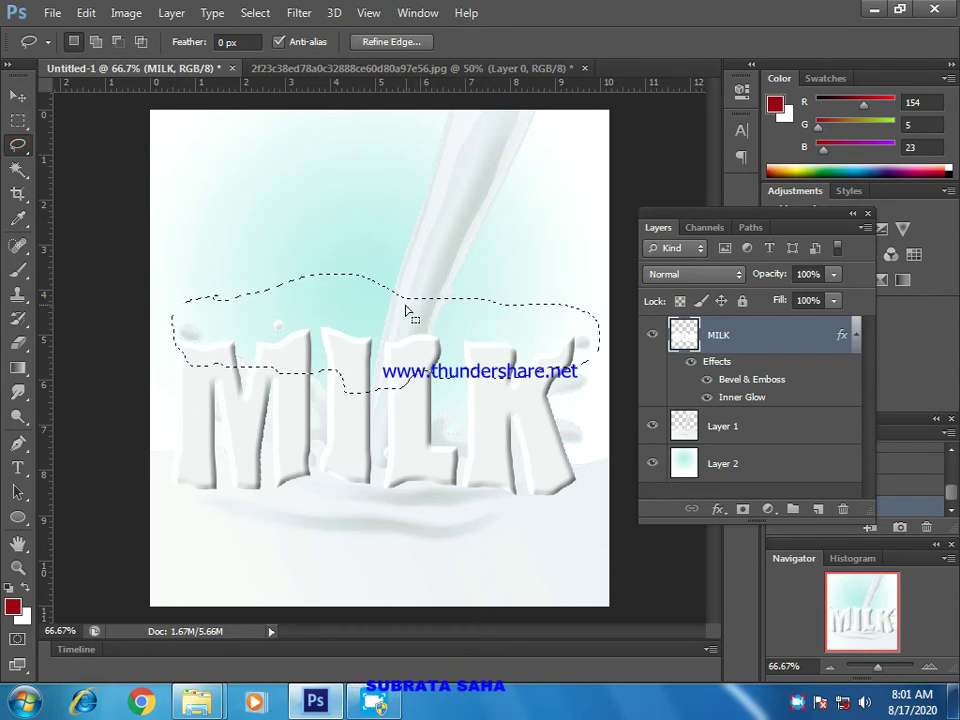
# Lasso the gap between the upper parts of the I and L on the MILK layer and reapply the last Liquify effect
pyautogui.click(370, 313)
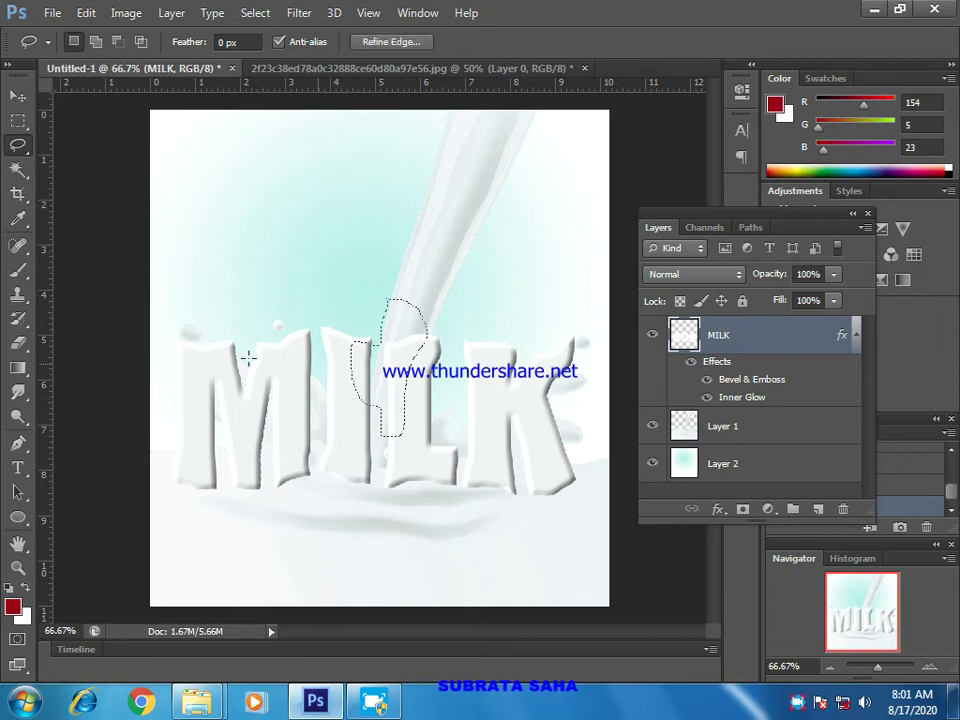
pyautogui.click(298, 12)
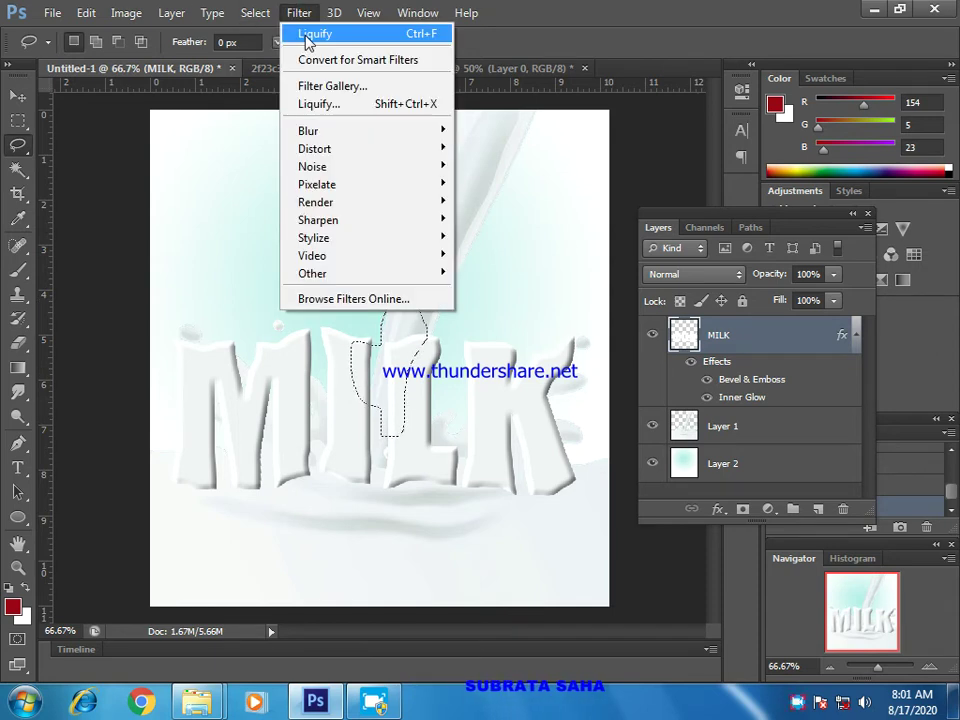
pyautogui.click(306, 36)
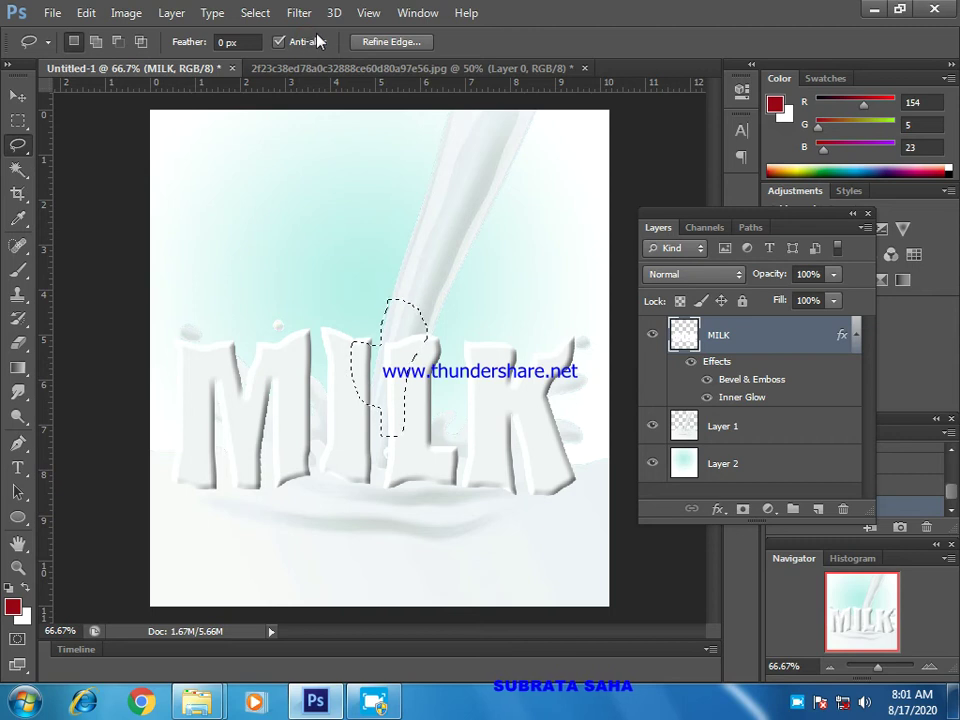
pyautogui.click(298, 13)
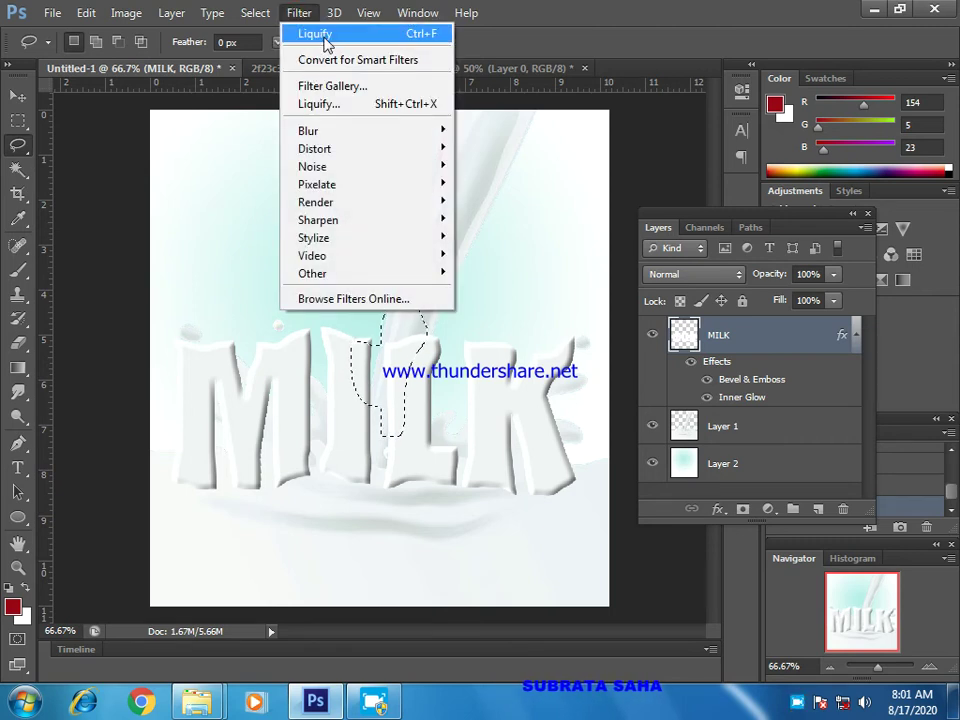
pyautogui.click(322, 36)
pyautogui.click(298, 12)
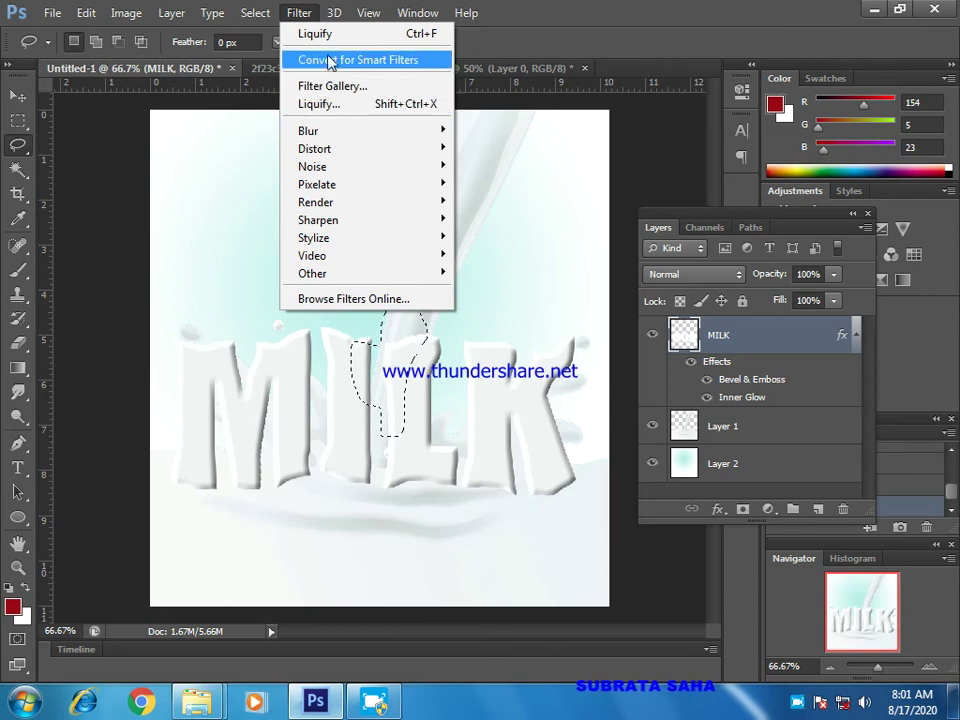
pyautogui.click(437, 204)
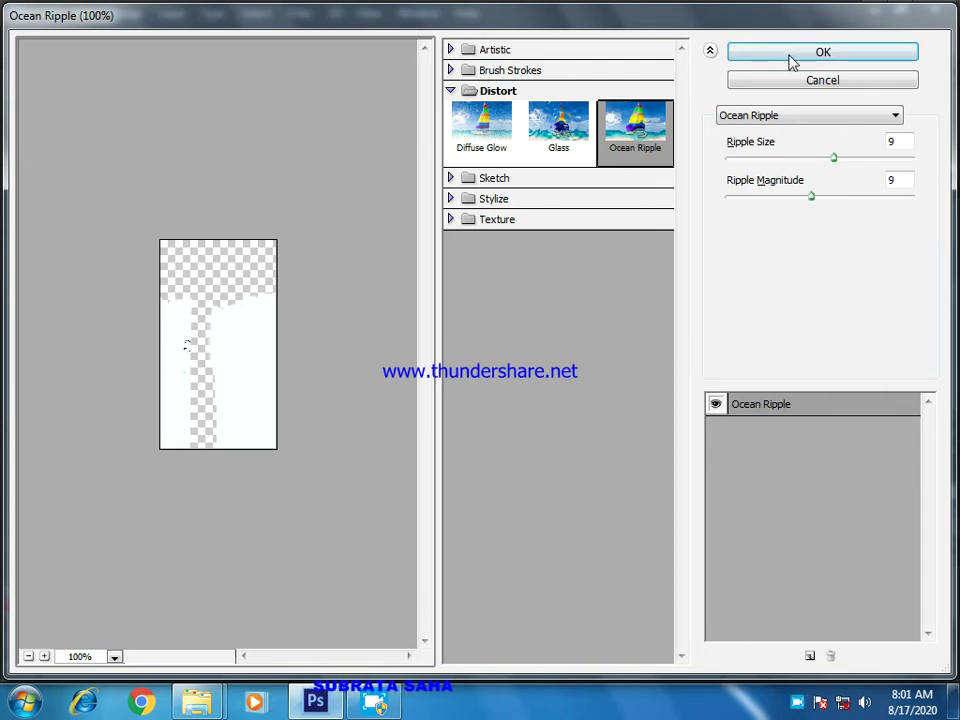
pyautogui.click(803, 84)
# Warp the selected facing edges of the I and L slightly with Liquify at brush size 100, and clear the selection
pyautogui.click(293, 16)
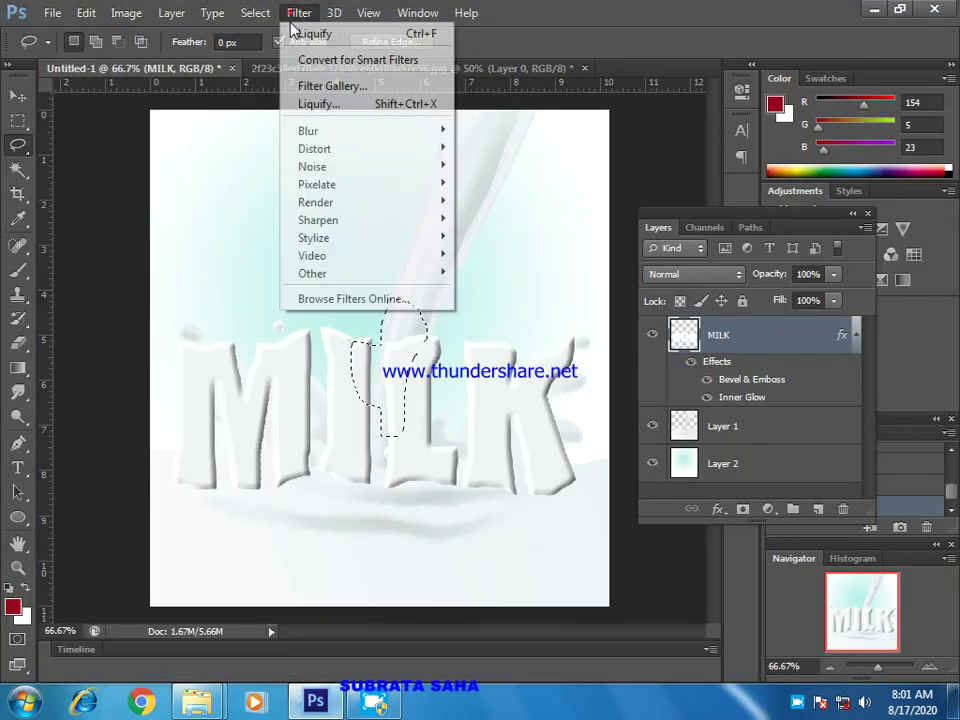
pyautogui.click(311, 104)
pyautogui.moveTo(345, 320)
pyautogui.mouseDown()
pyautogui.moveTo(366, 339)
pyautogui.moveTo(345, 355)
pyautogui.moveTo(354, 364)
pyautogui.moveTo(332, 360)
pyautogui.moveTo(317, 336)
pyautogui.moveTo(322, 323)
pyautogui.mouseUp()
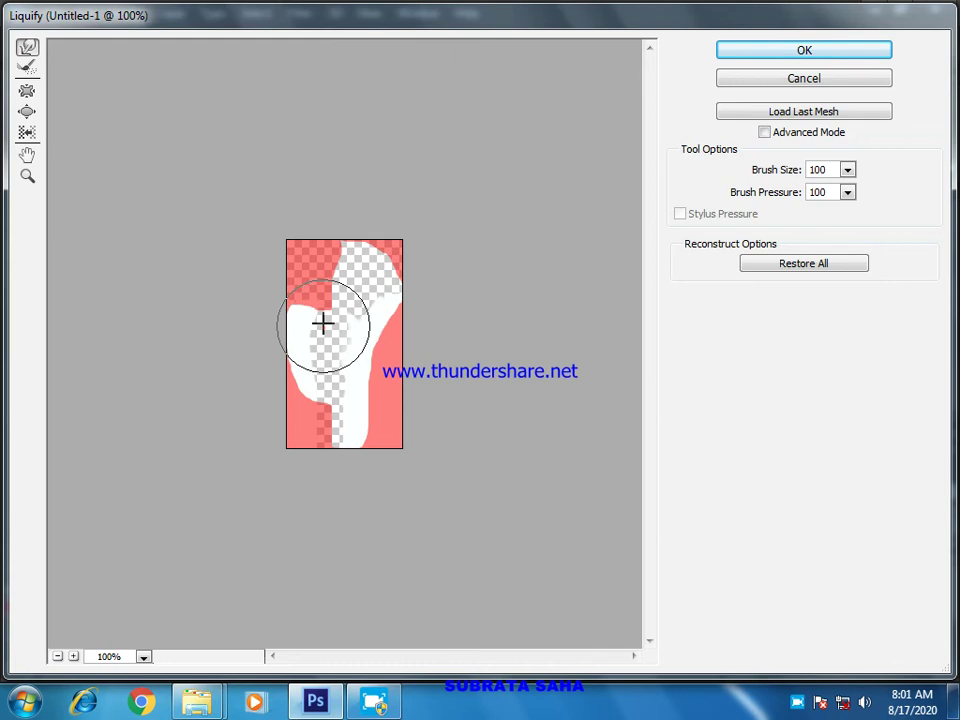
pyautogui.click(768, 48)
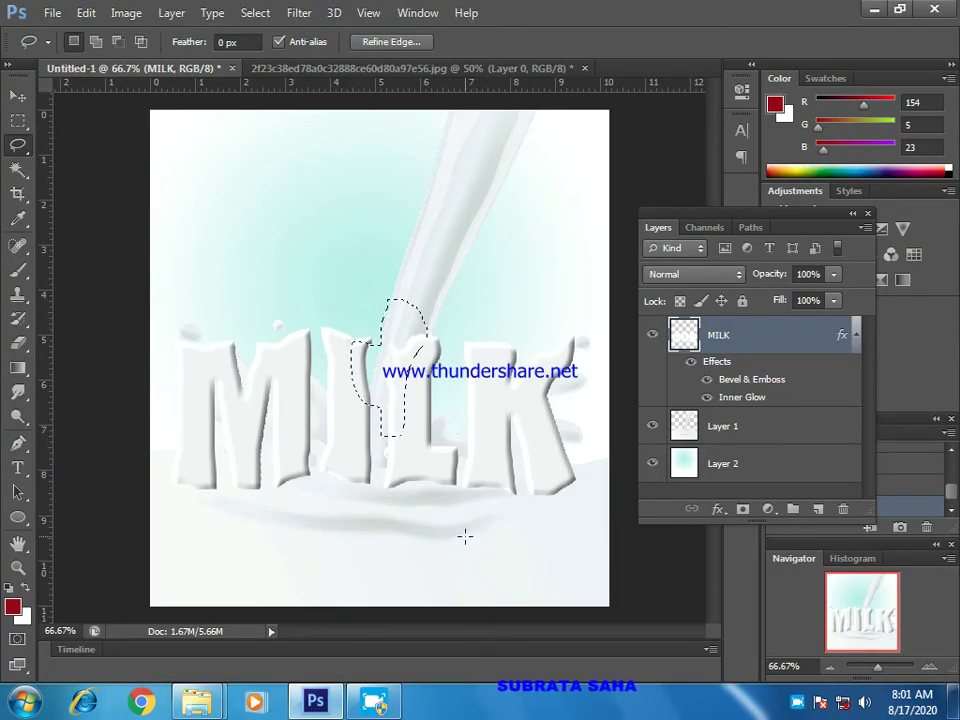
pyautogui.click(465, 537)
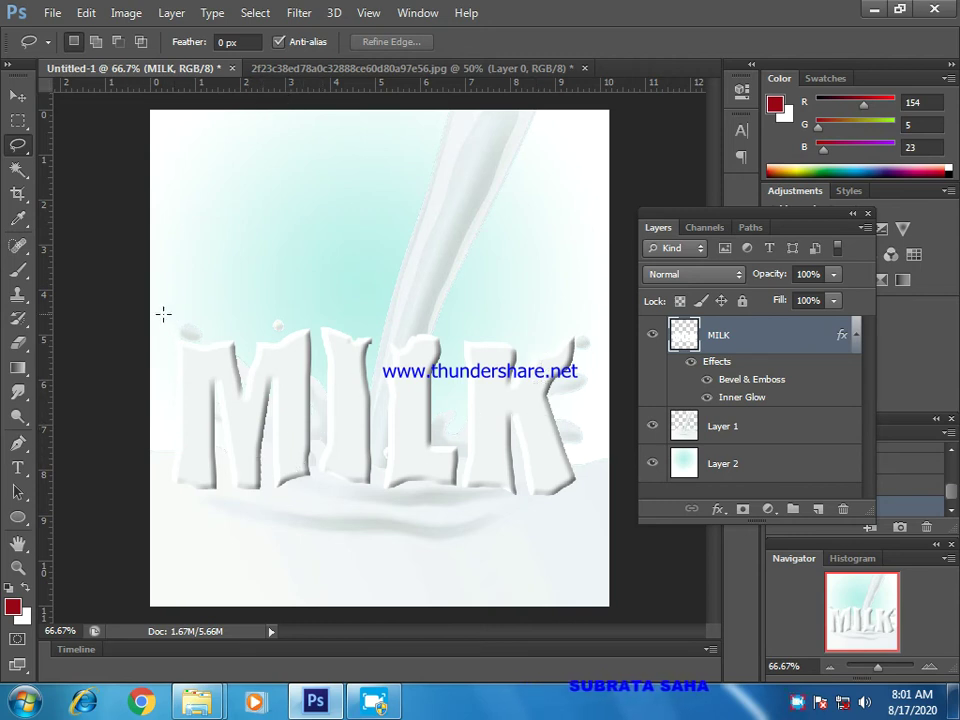
# Lasso the left stem of the M, reapply the last Liquify effect to it, and deselect
pyautogui.moveTo(170, 420)
pyautogui.mouseDown()
pyautogui.moveTo(185, 478)
pyautogui.moveTo(224, 508)
pyautogui.mouseUp()
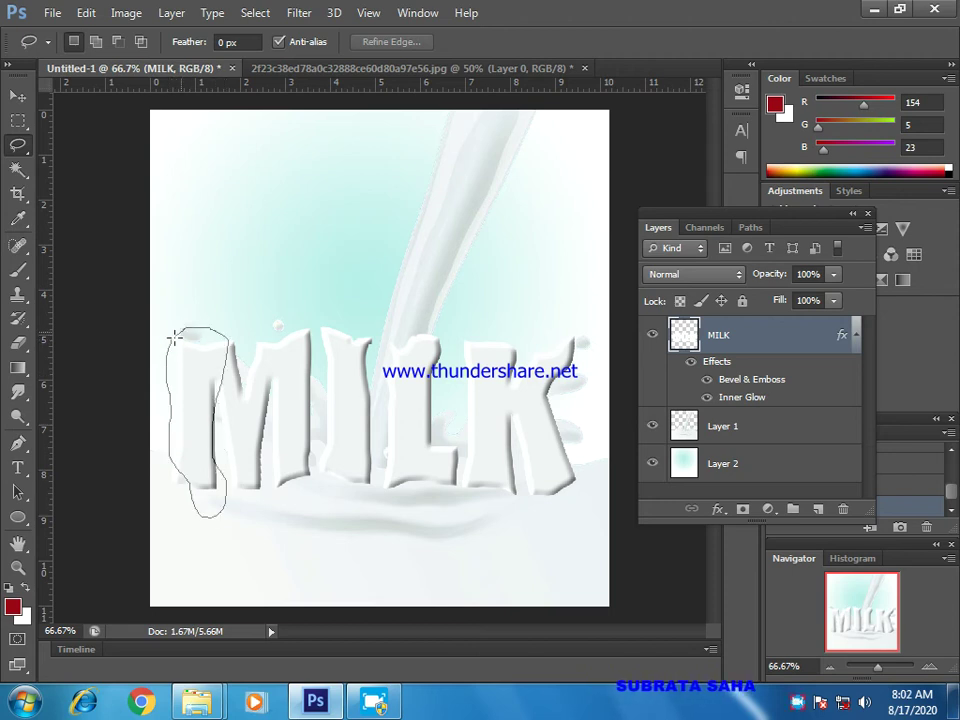
pyautogui.moveTo(173, 338); pyautogui.dragTo(175, 341)
pyautogui.click(255, 14)
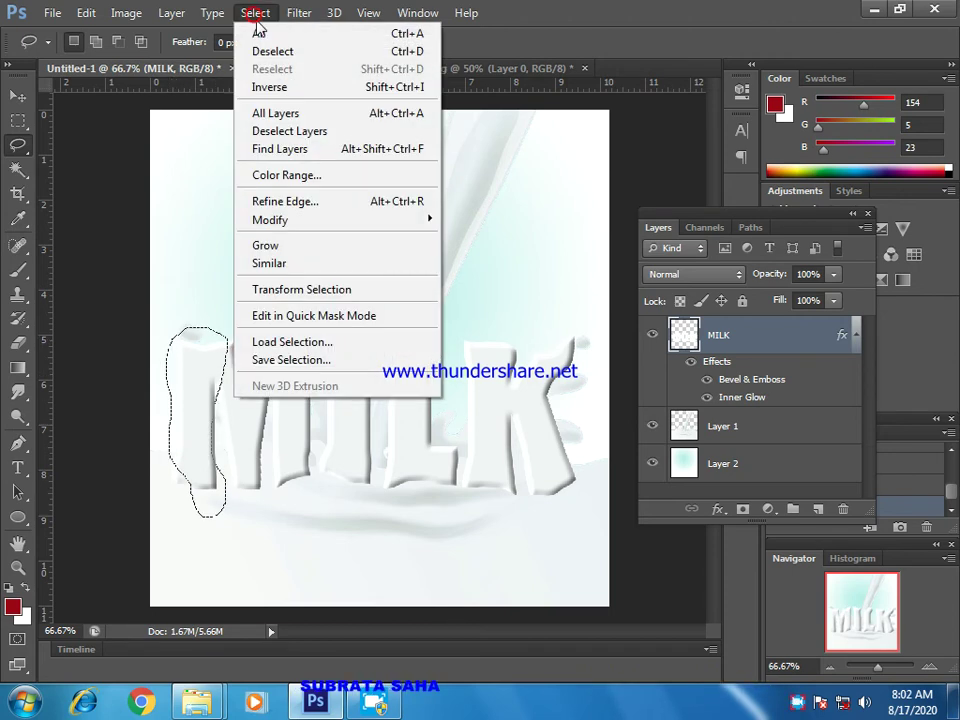
pyautogui.moveTo(300, 13)
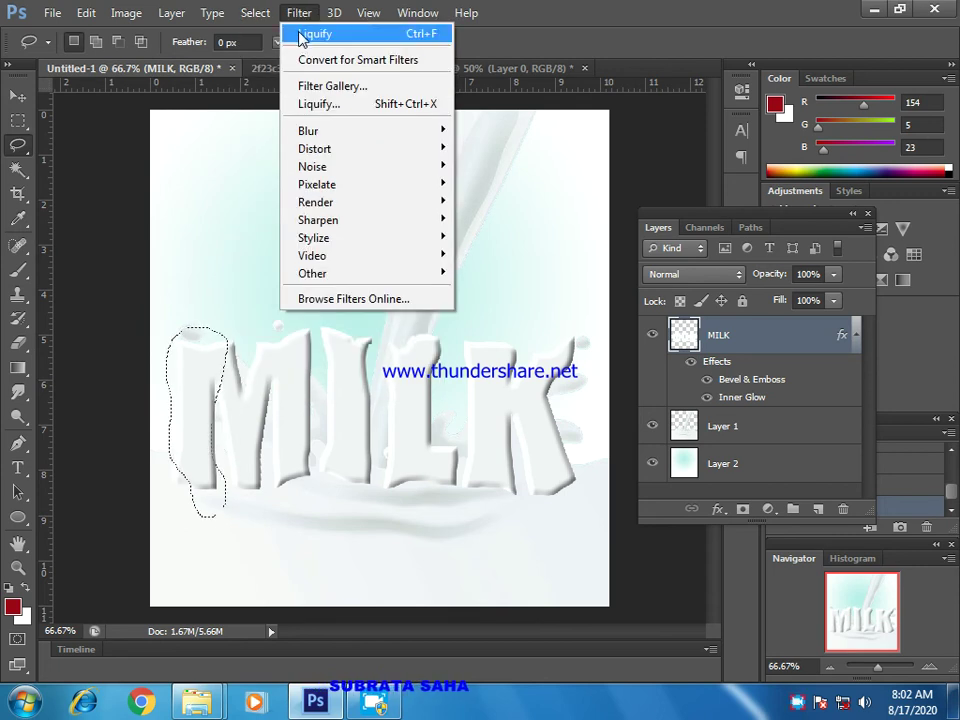
pyautogui.click(300, 35)
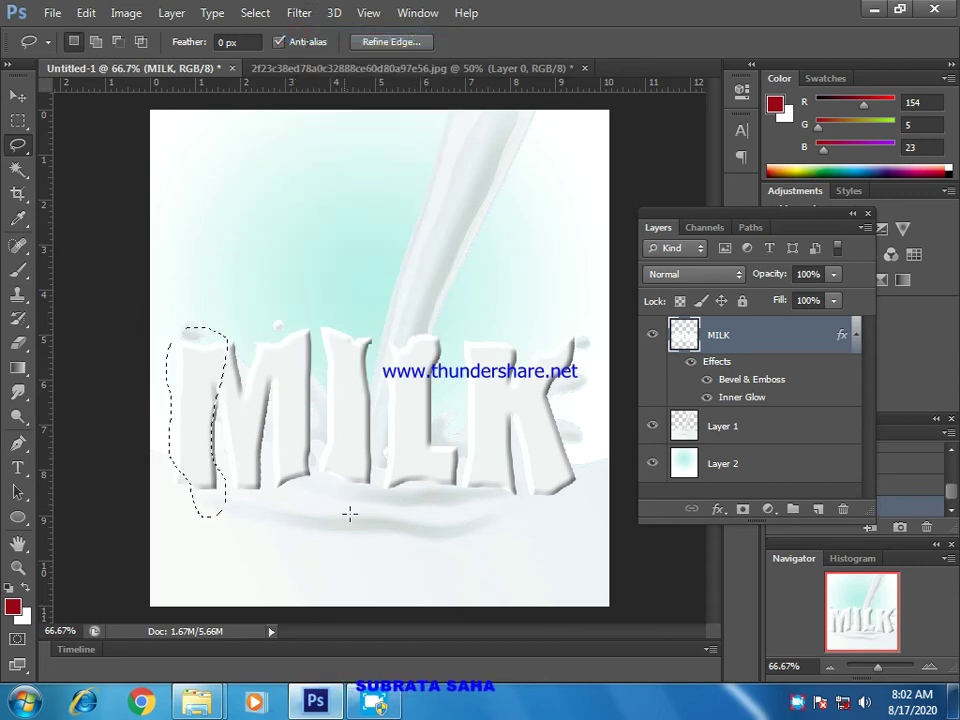
pyautogui.hotkey('ctrl', 'd')
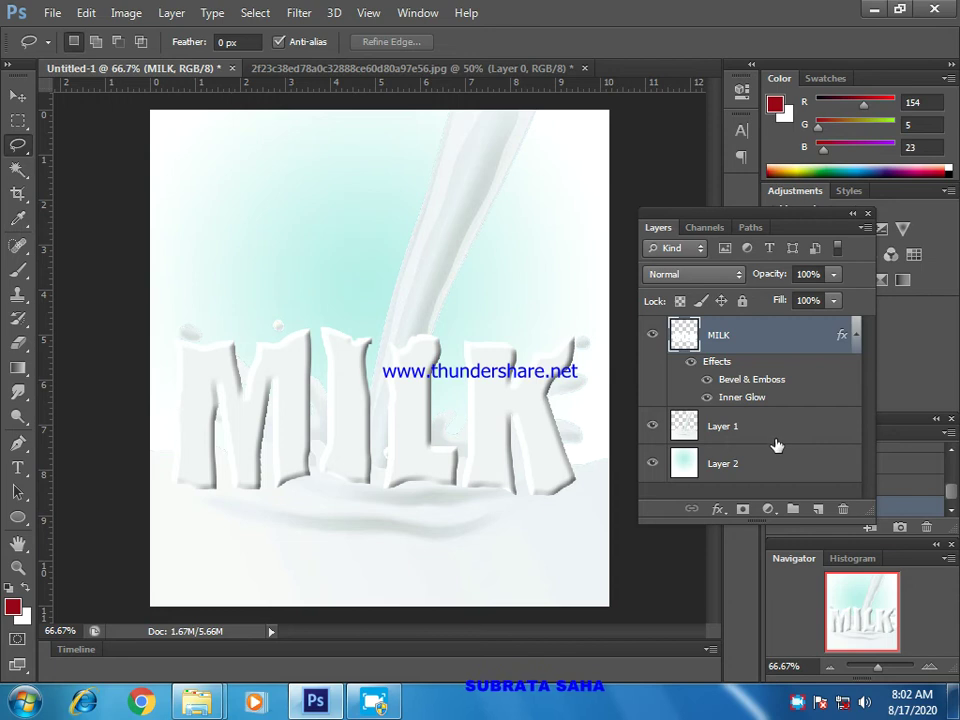
# On Layer 1, lasso a wavy strip along the pouring milk stream's left edge and reapply the last Liquify effect
pyautogui.click(776, 438)
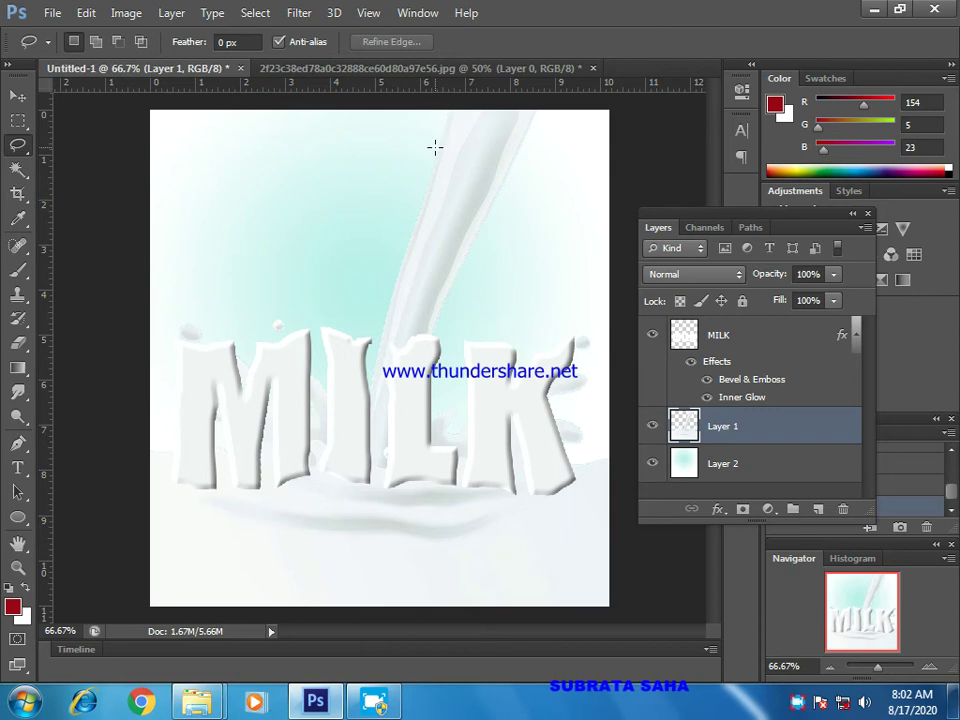
pyautogui.moveTo(438, 187)
pyautogui.mouseDown()
pyautogui.moveTo(423, 219)
pyautogui.moveTo(418, 264)
pyautogui.mouseUp()
pyautogui.moveTo(386, 322); pyautogui.dragTo(397, 226)
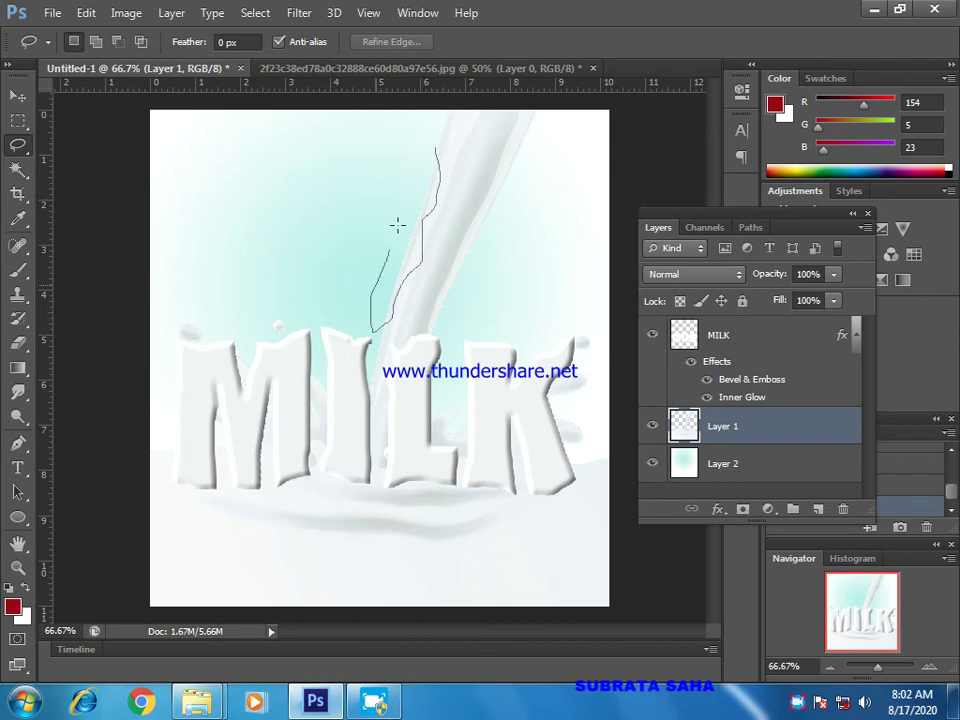
pyautogui.moveTo(432, 149); pyautogui.dragTo(432, 150)
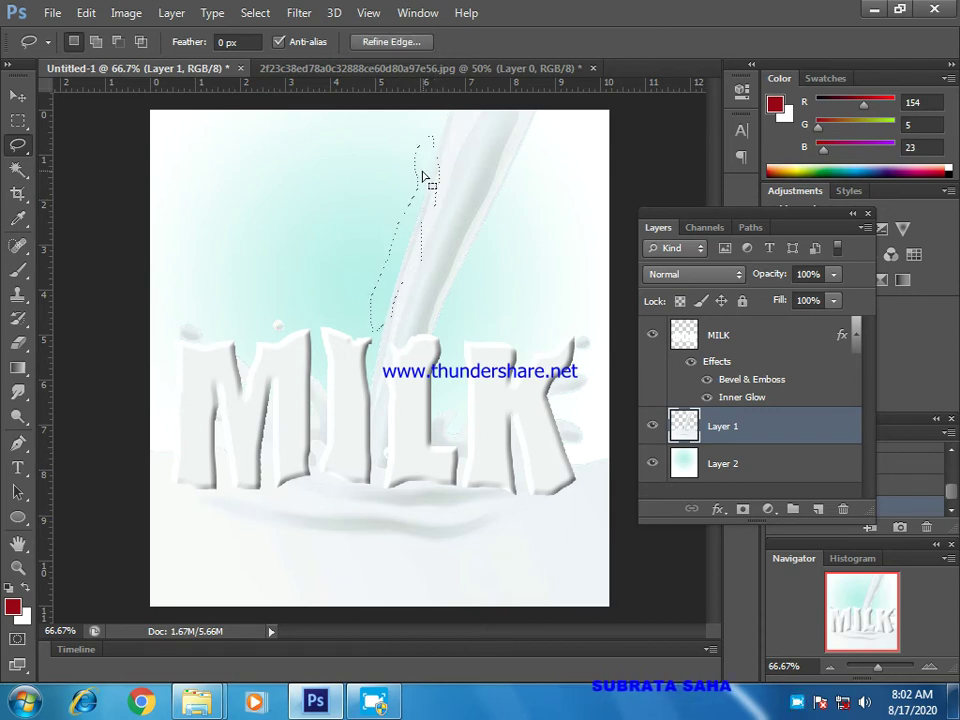
pyautogui.click(297, 14)
pyautogui.click(314, 37)
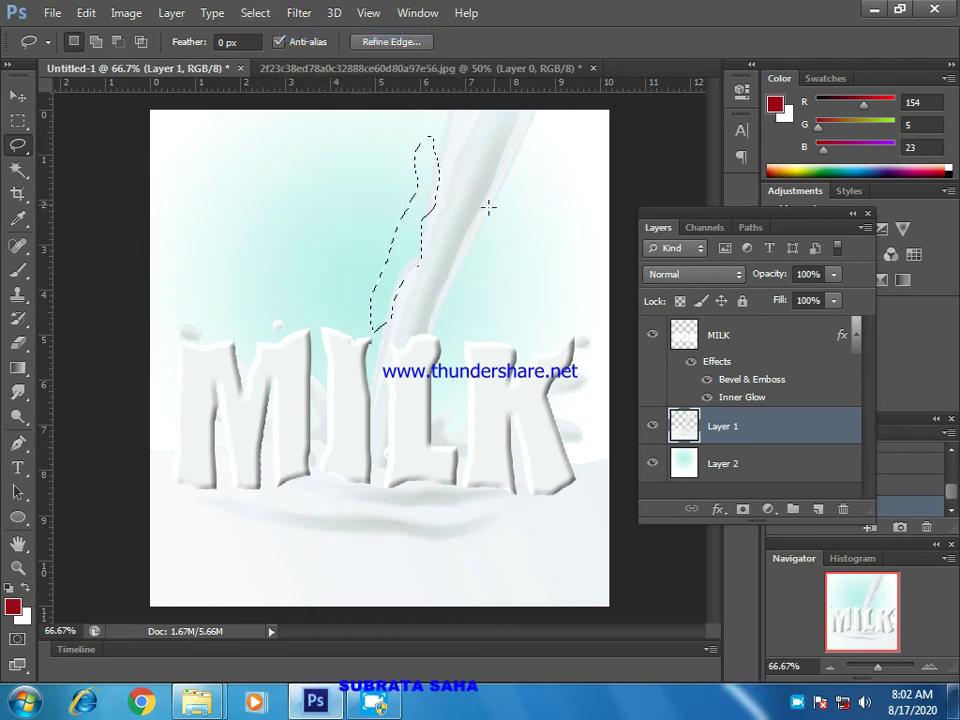
# Move the selection onto the milk stream's right edge, warp that edge outward into waves with Liquify, and deselect
pyautogui.moveTo(413, 238)
pyautogui.mouseDown()
pyautogui.moveTo(474, 246)
pyautogui.moveTo(465, 259)
pyautogui.mouseUp()
pyautogui.click(298, 13)
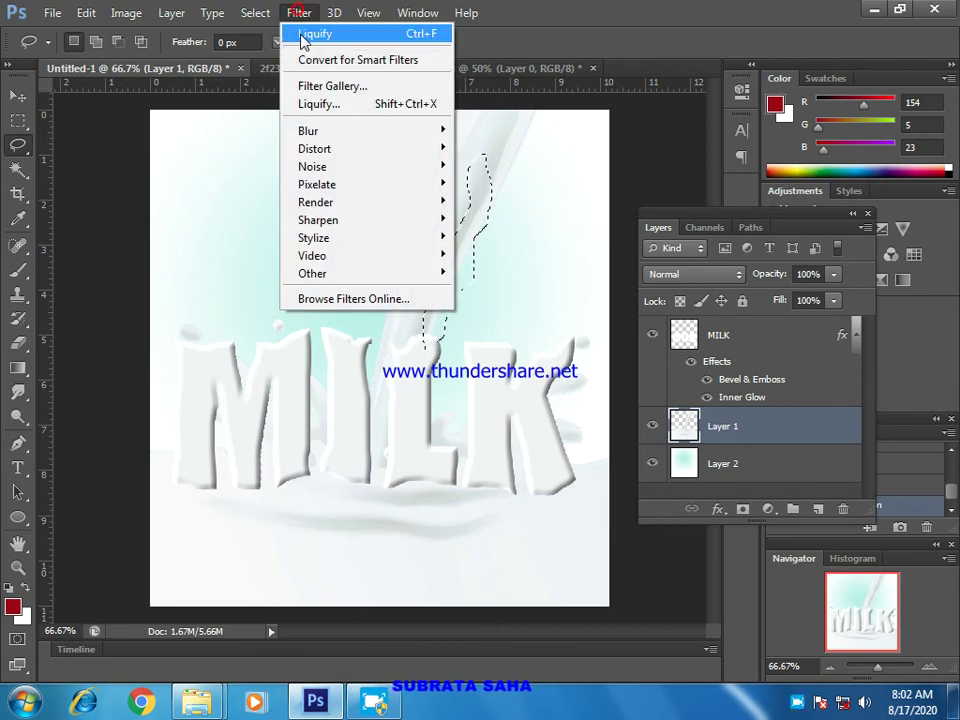
pyautogui.click(316, 104)
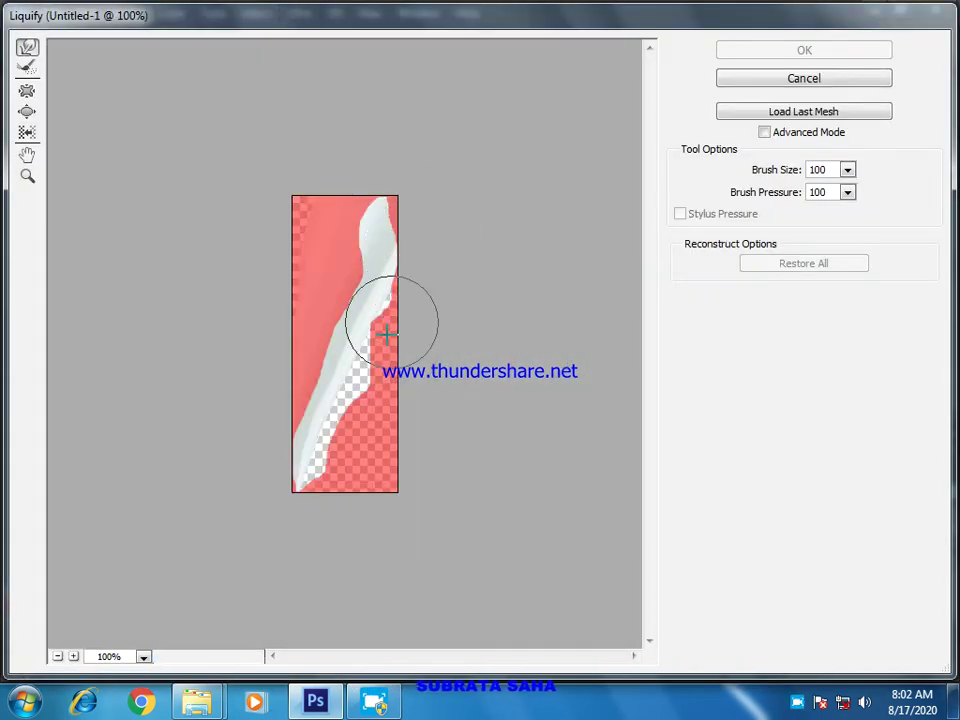
pyautogui.moveTo(363, 368)
pyautogui.mouseDown()
pyautogui.moveTo(350, 418)
pyautogui.moveTo(318, 429)
pyautogui.moveTo(315, 462)
pyautogui.mouseUp()
pyautogui.click(386, 289)
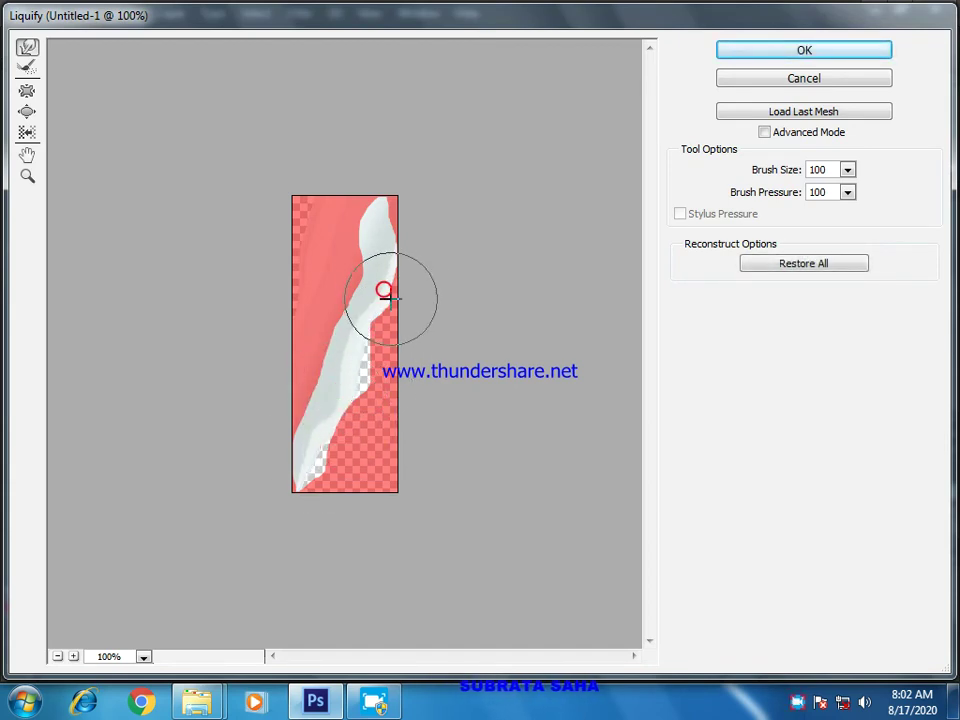
pyautogui.click(798, 53)
pyautogui.click(540, 300)
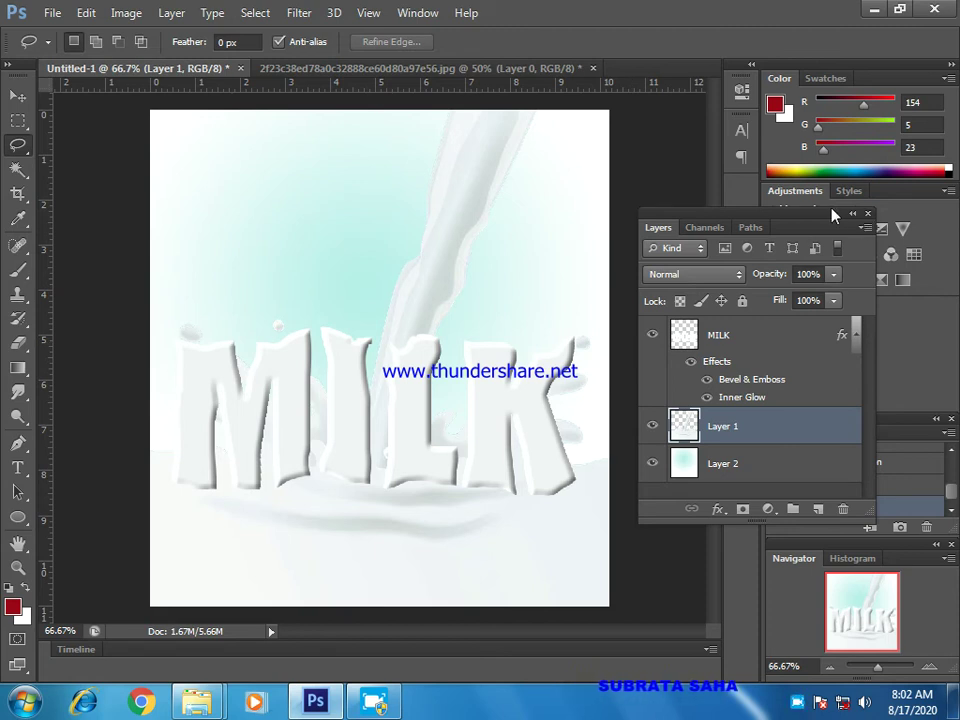
# Draw a Lasso selection around the milk droplets and splashes beside the K's right side on Layer 1
pyautogui.moveTo(810, 222); pyautogui.dragTo(860, 300)
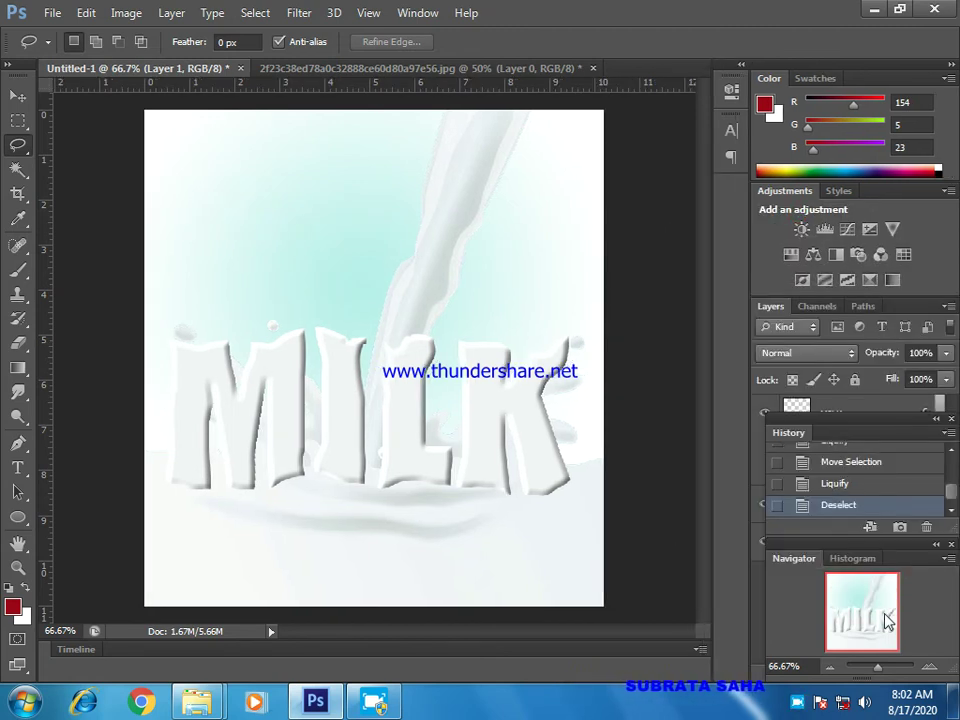
pyautogui.moveTo(880, 677); pyautogui.dragTo(880, 679)
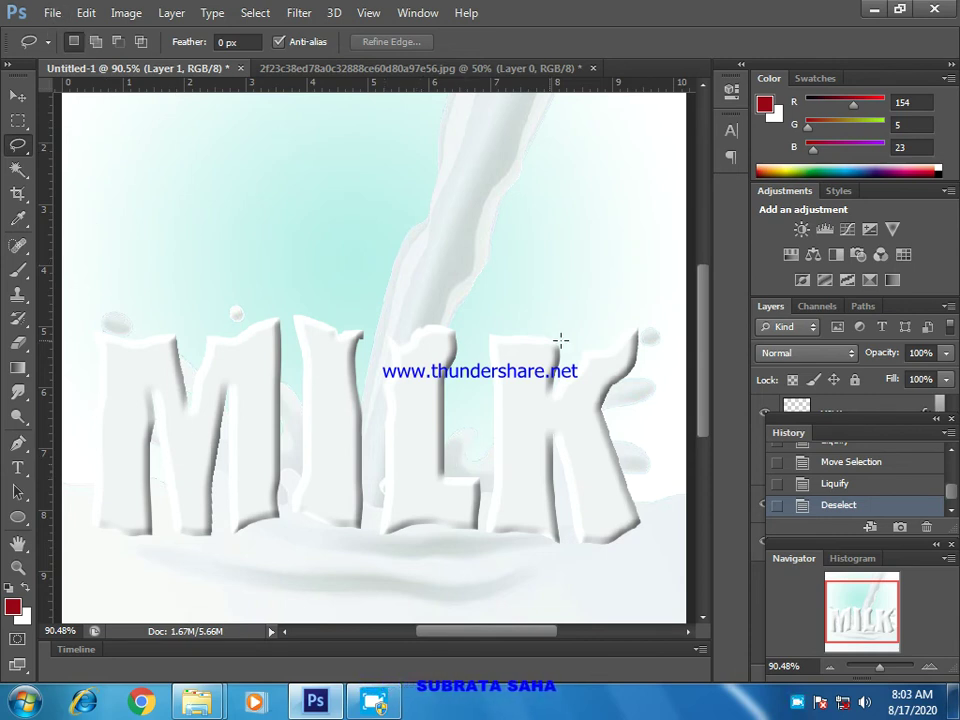
pyautogui.moveTo(624, 318); pyautogui.dragTo(603, 348)
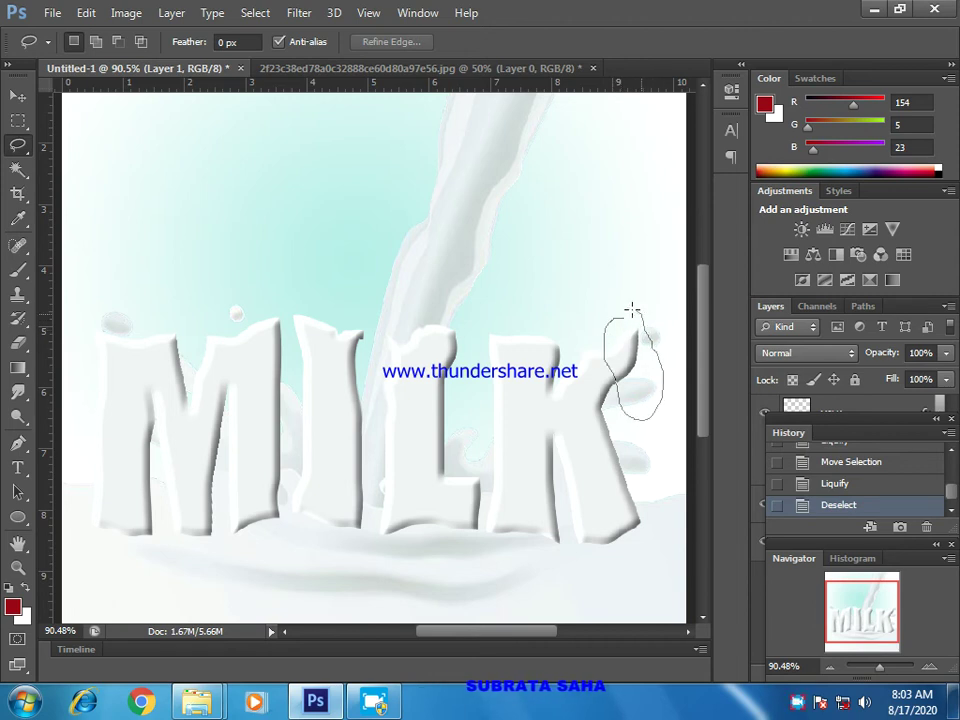
pyautogui.moveTo(617, 320)
pyautogui.mouseDown()
pyautogui.moveTo(612, 279)
pyautogui.moveTo(573, 331)
pyautogui.moveTo(587, 449)
pyautogui.mouseUp()
pyautogui.moveTo(657, 408); pyautogui.dragTo(676, 312)
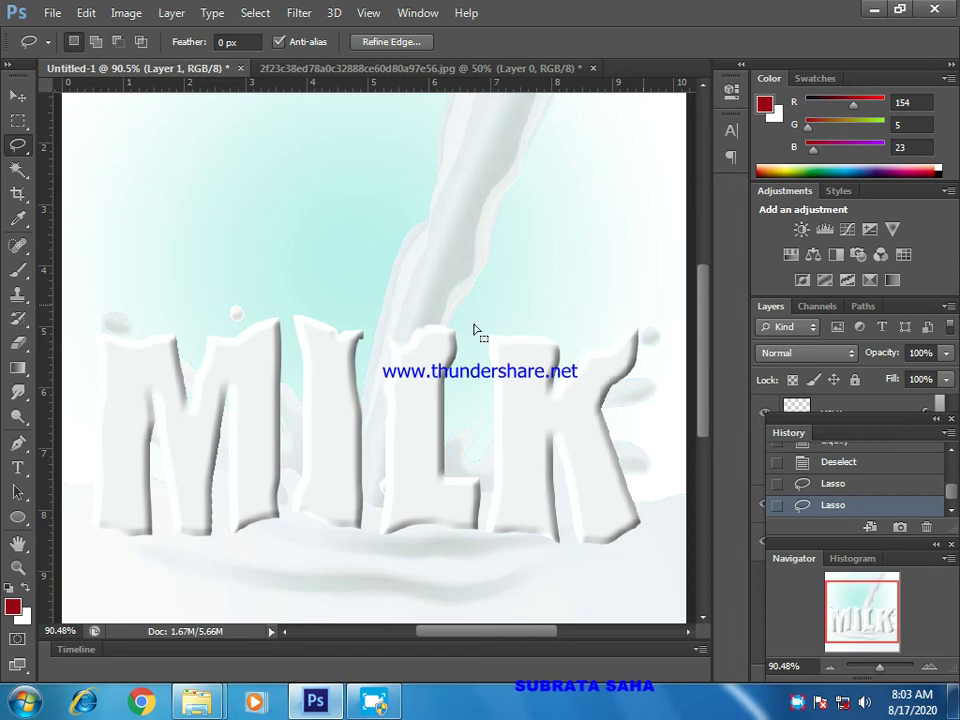
# Warp the upper droplet beside the K slightly downward with Liquify at brush size 100
pyautogui.click(257, 13)
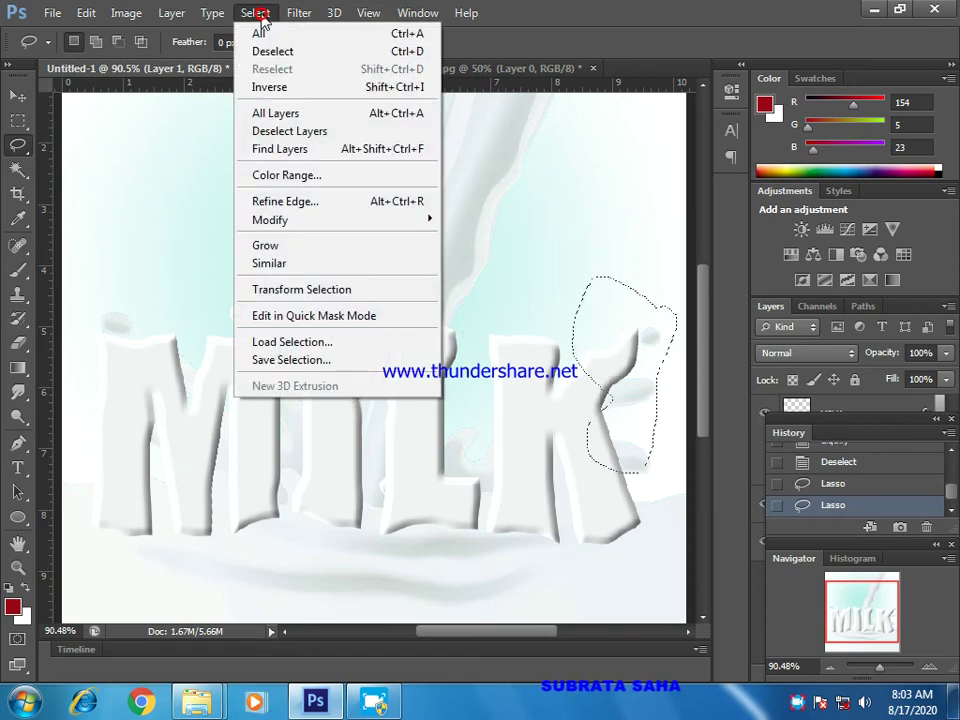
pyautogui.moveTo(299, 13)
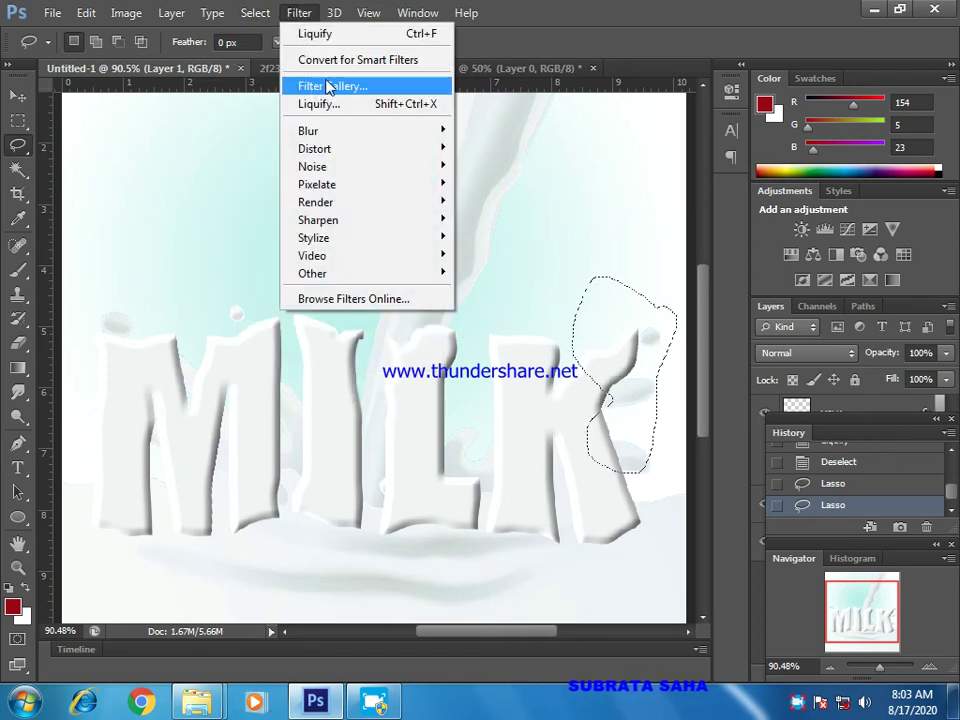
pyautogui.click(322, 104)
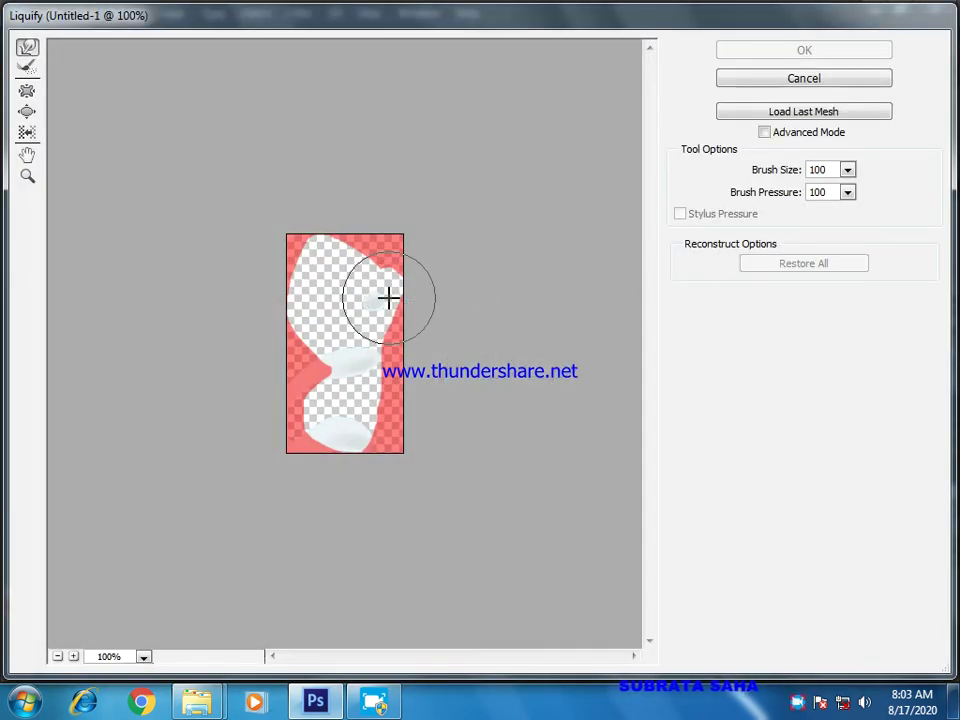
pyautogui.click(401, 313)
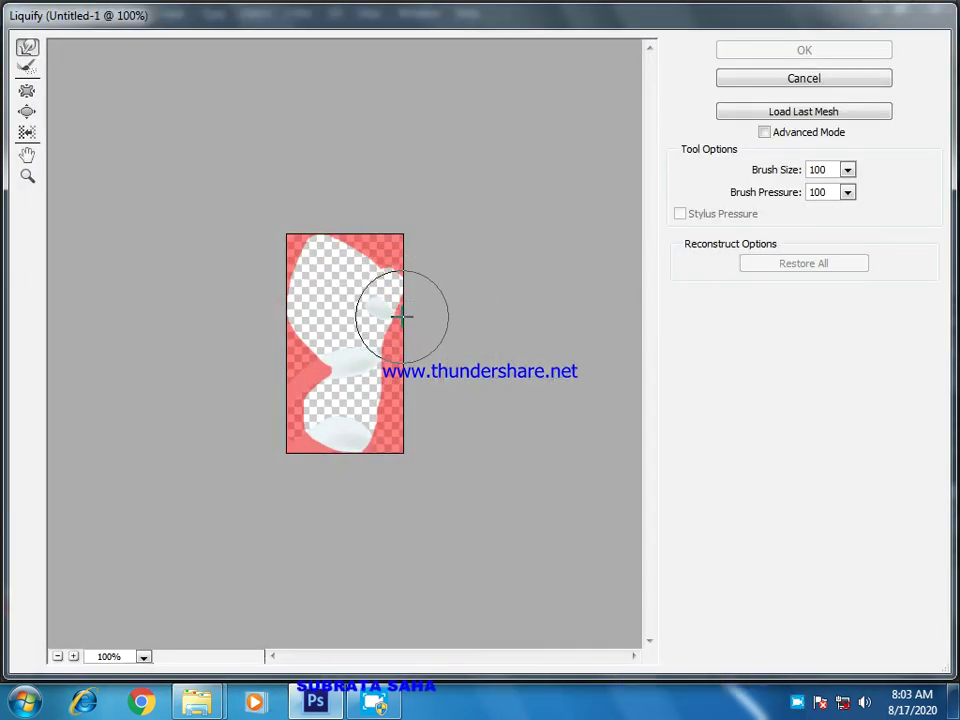
pyautogui.click(806, 51)
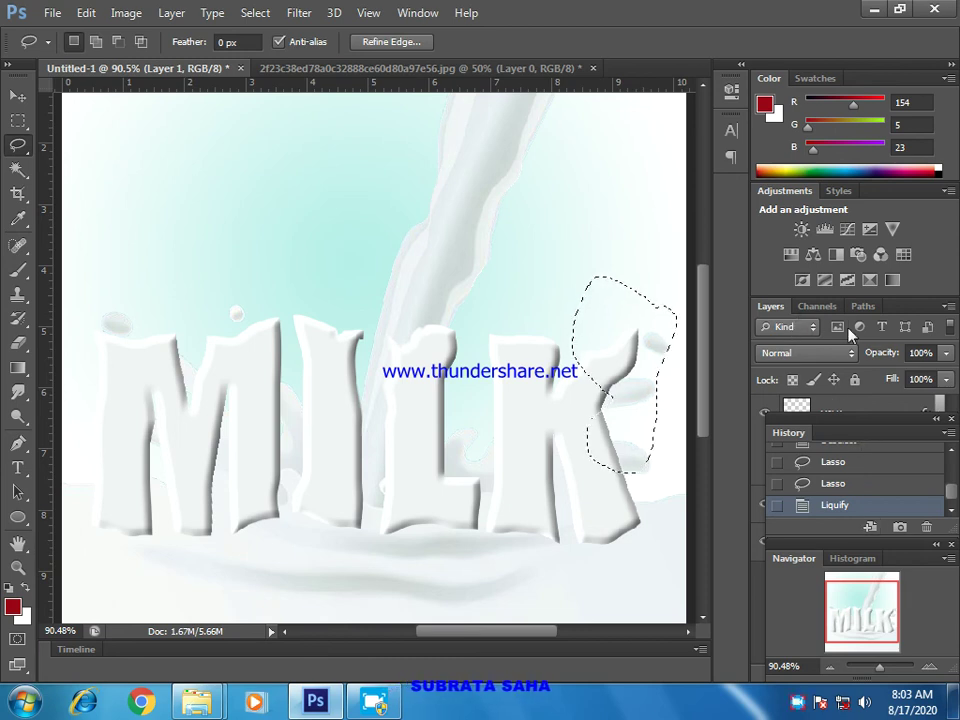
# Undo the Liquify warp of the droplet, keeping the Lasso selection beside the K
pyautogui.click(858, 489)
pyautogui.hotkey('ctrl', 'z')
pyautogui.click(862, 497)
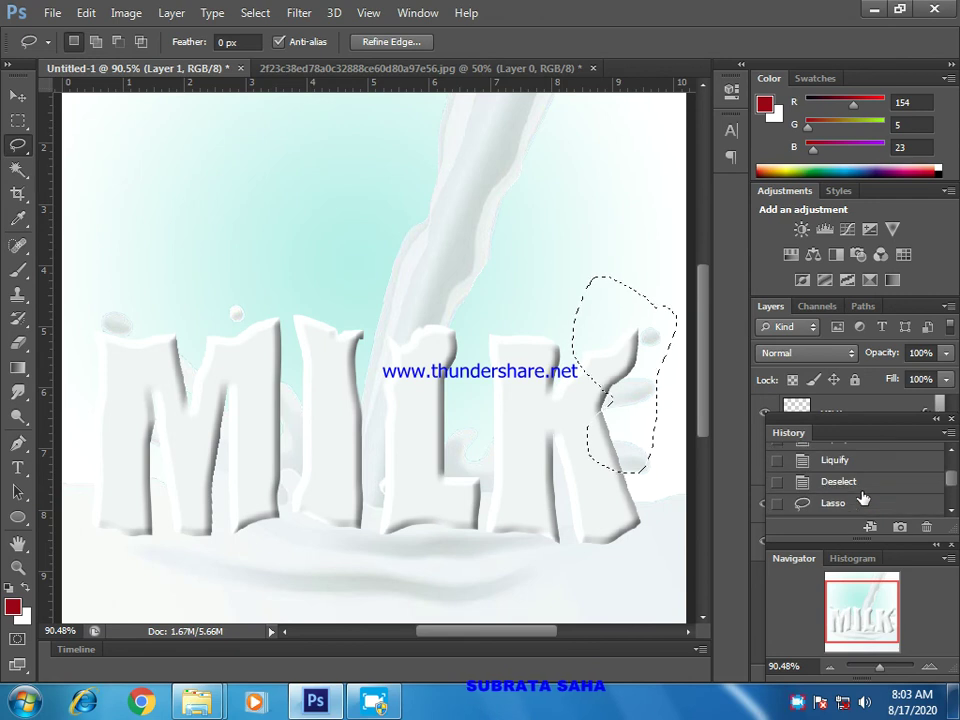
# Undock the Layers panel, make the MILK layer active, and collapse the panel to uncover the K
pyautogui.moveTo(912, 313); pyautogui.dragTo(731, 237)
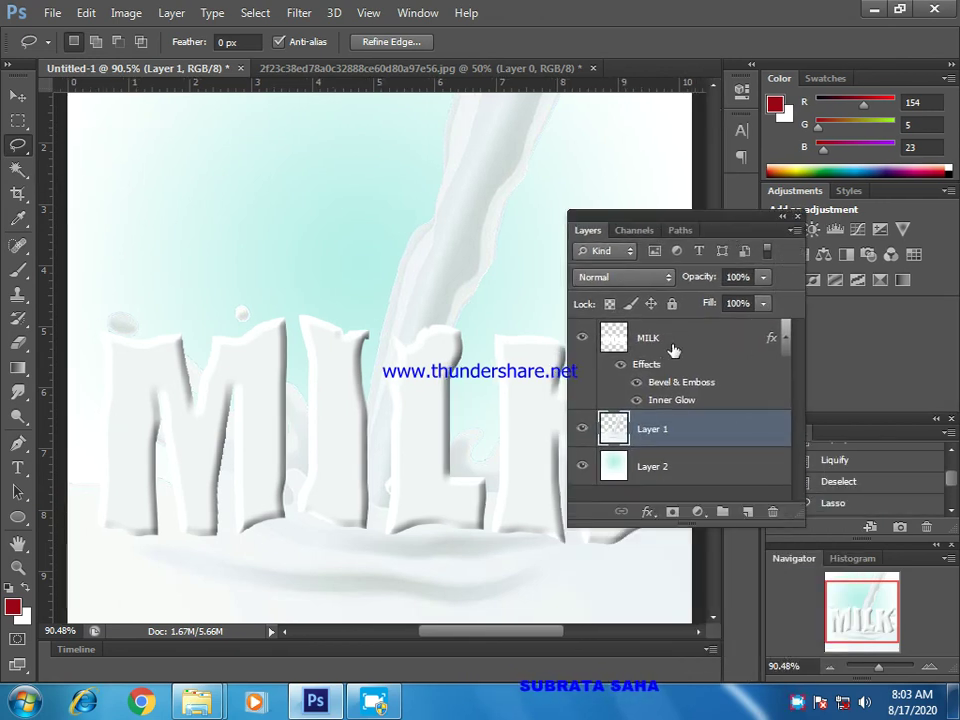
pyautogui.click(676, 340)
pyautogui.doubleClick(676, 218)
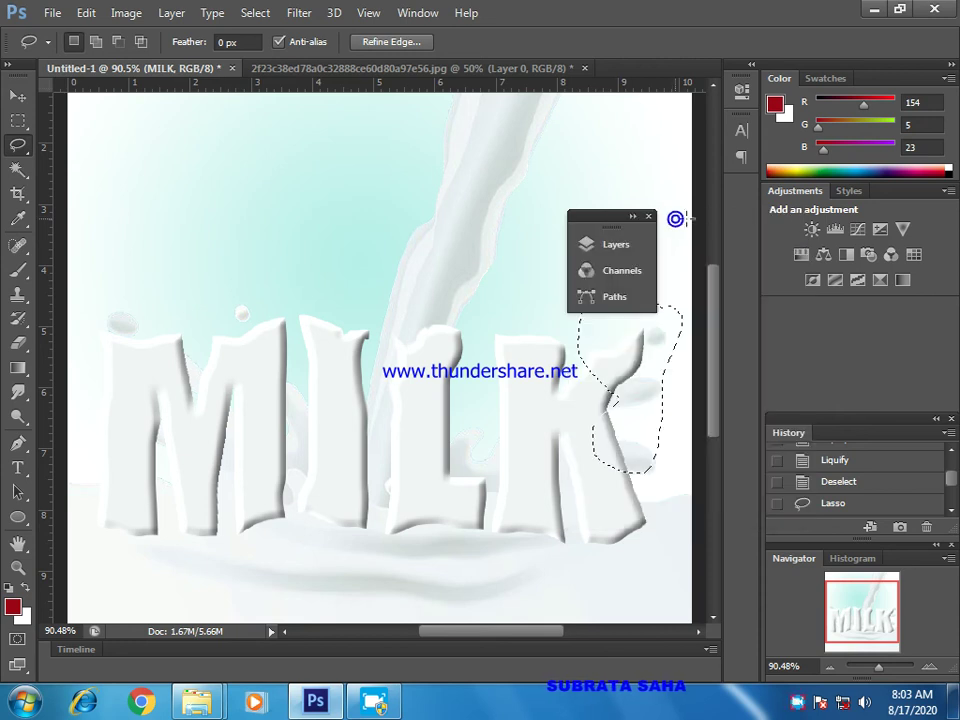
# Move the collapsed panel group off the canvas and reapply the last Liquify filter to the selected part of the K on the MILK layer
pyautogui.moveTo(606, 218); pyautogui.dragTo(867, 242)
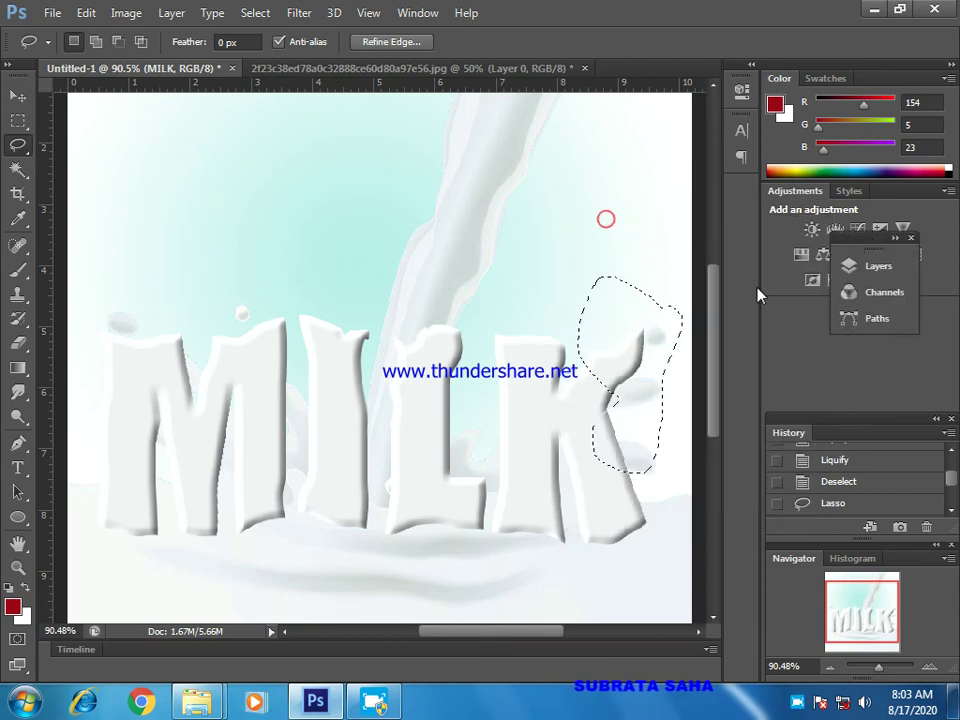
pyautogui.click(299, 13)
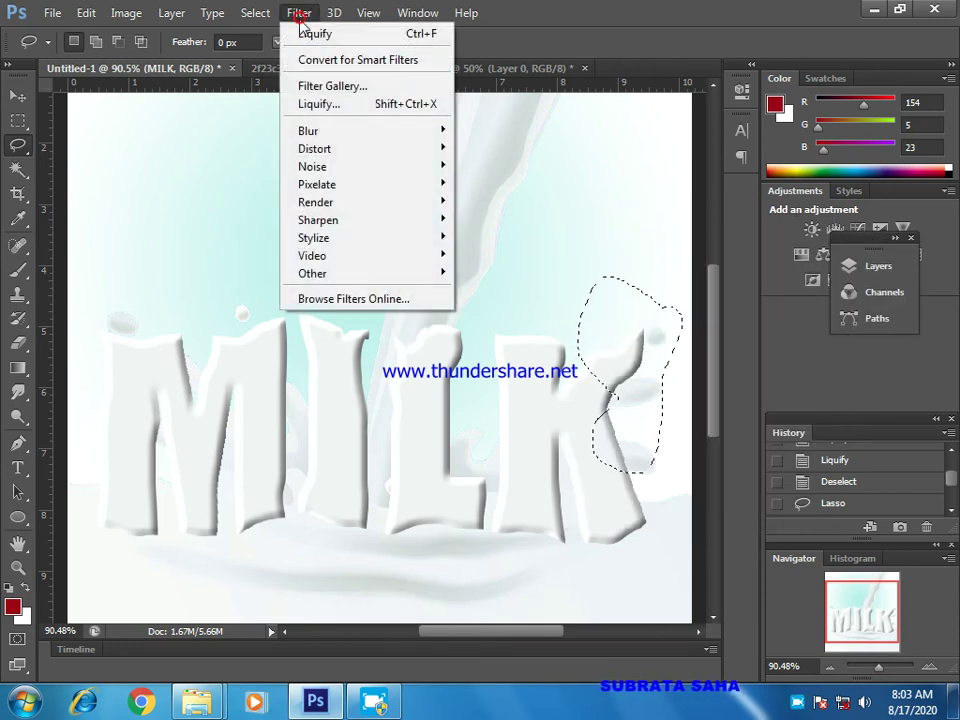
pyautogui.click(315, 34)
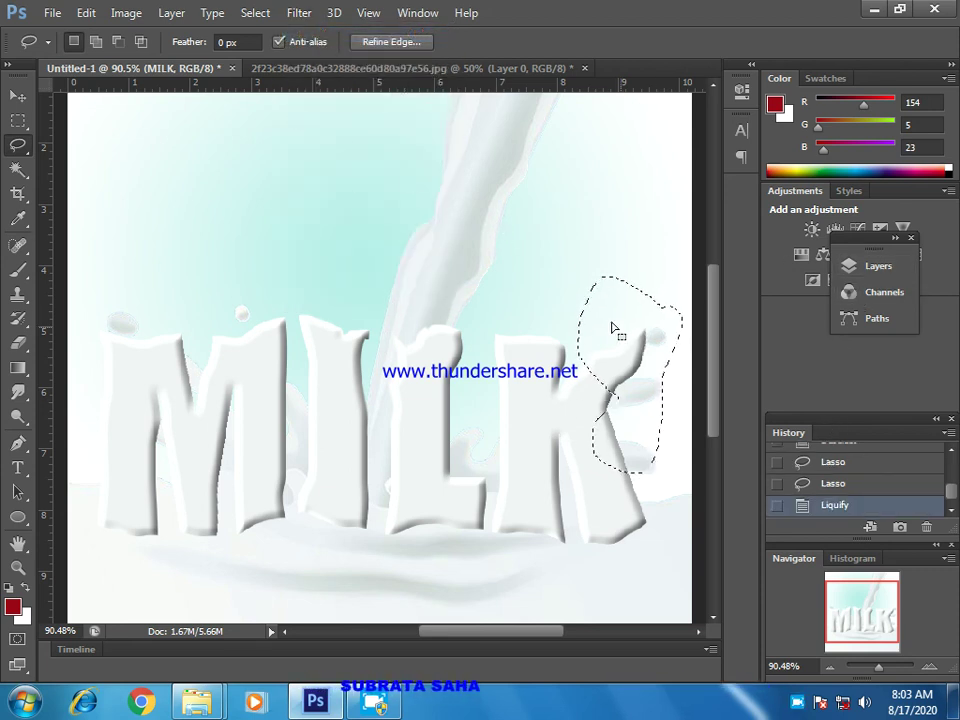
# Stretch the tip of the K's upper arm outward to the right with Liquify at brush size 100 and pressure 100
pyautogui.click(298, 14)
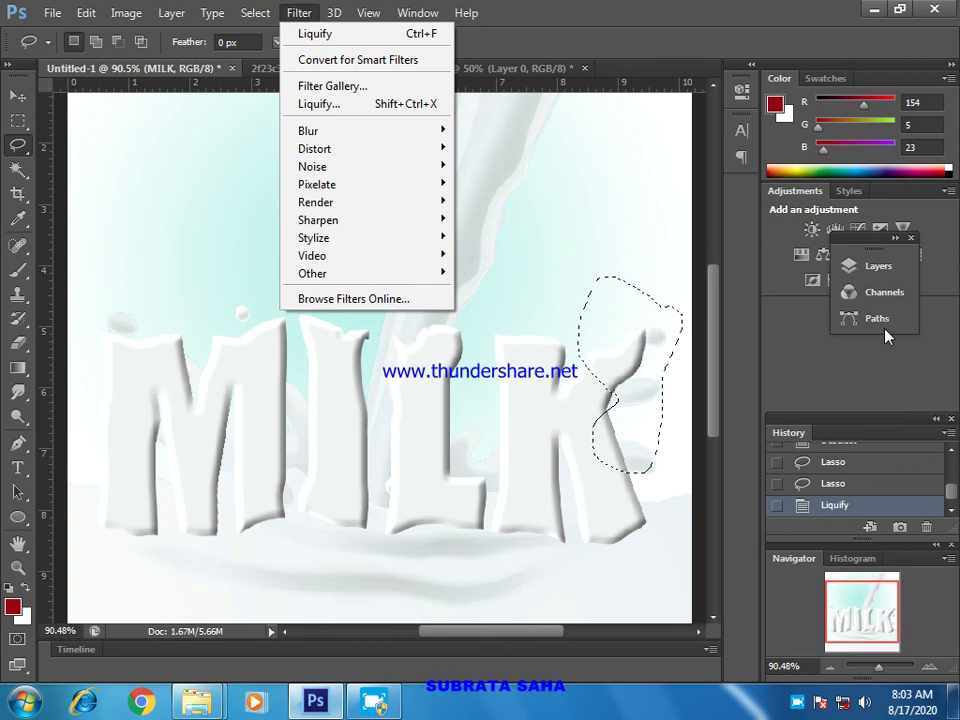
pyautogui.click(875, 266)
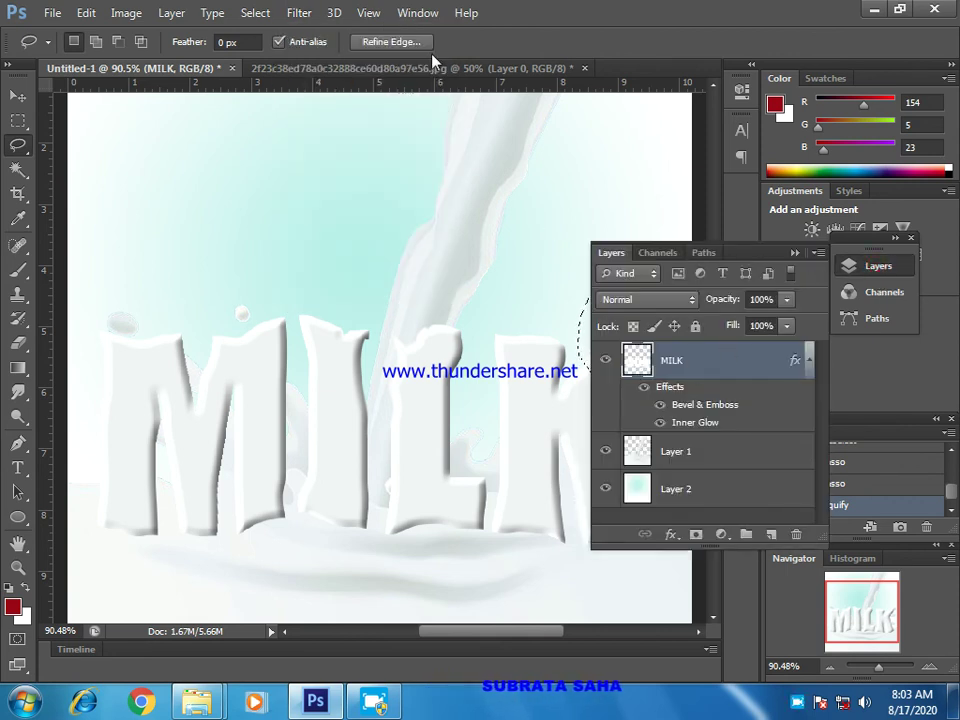
pyautogui.click(296, 14)
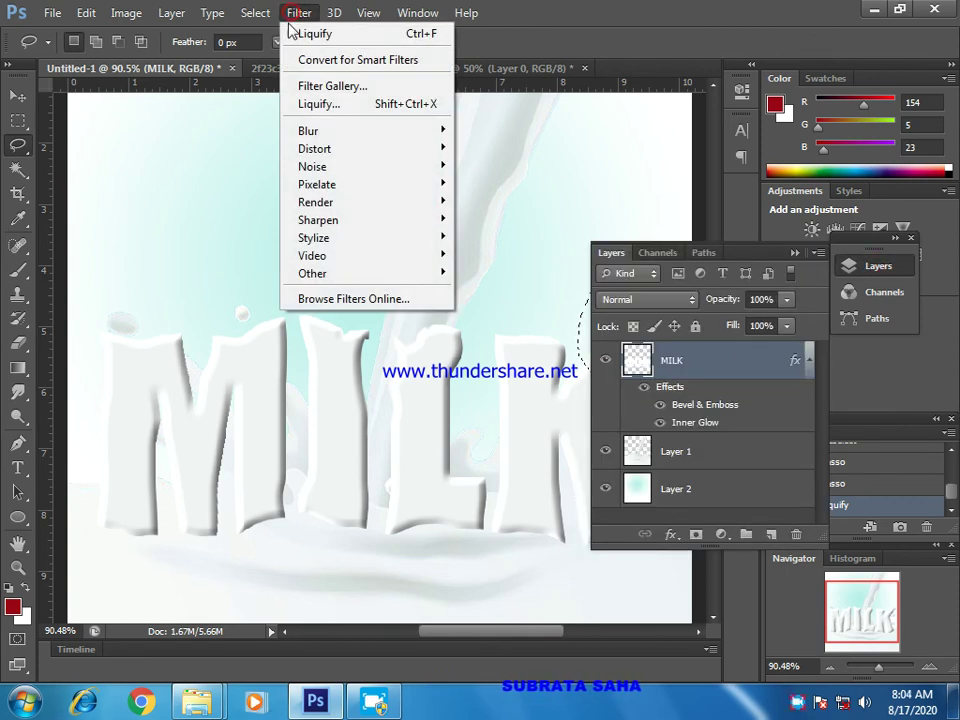
pyautogui.click(306, 104)
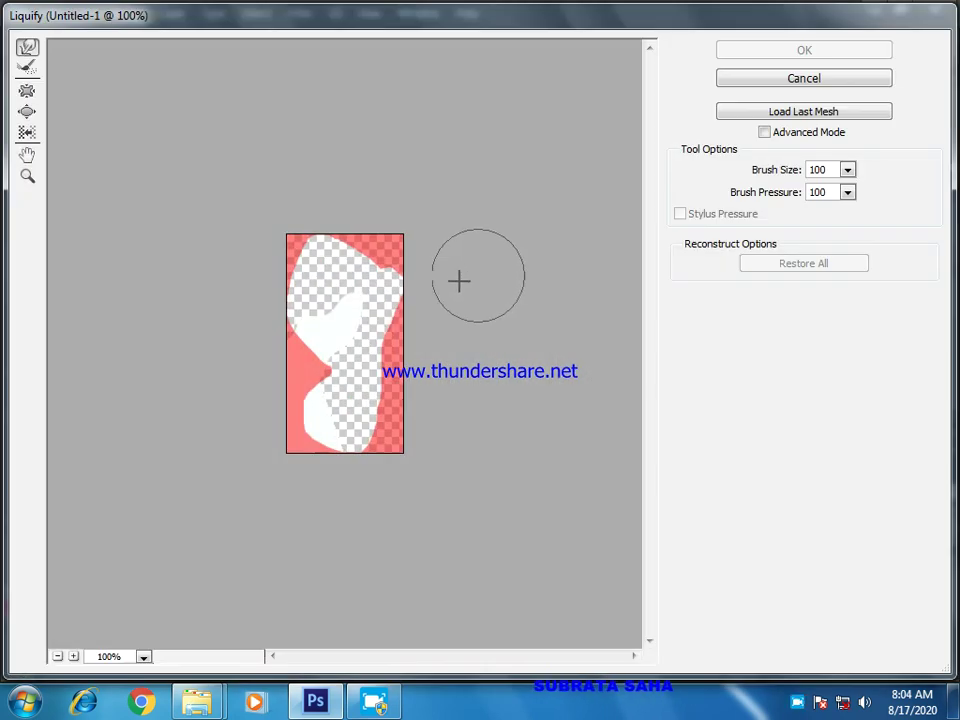
pyautogui.click(367, 313)
pyautogui.moveTo(370, 322)
pyautogui.mouseDown()
pyautogui.moveTo(375, 343)
pyautogui.moveTo(373, 300)
pyautogui.moveTo(349, 294)
pyautogui.moveTo(369, 313)
pyautogui.moveTo(552, 210)
pyautogui.mouseUp()
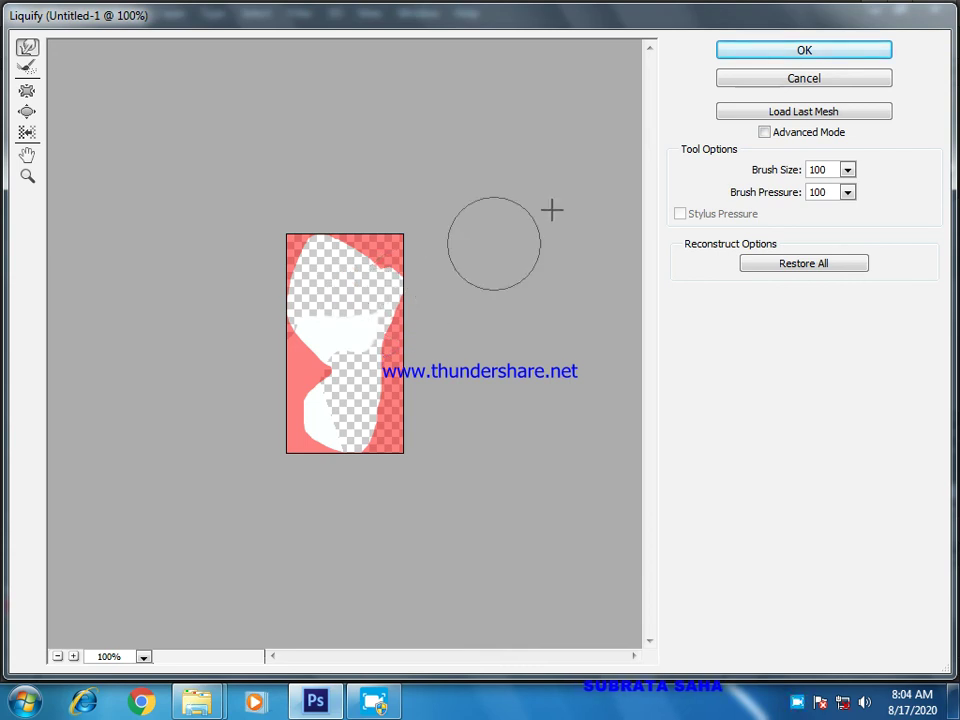
pyautogui.click(789, 52)
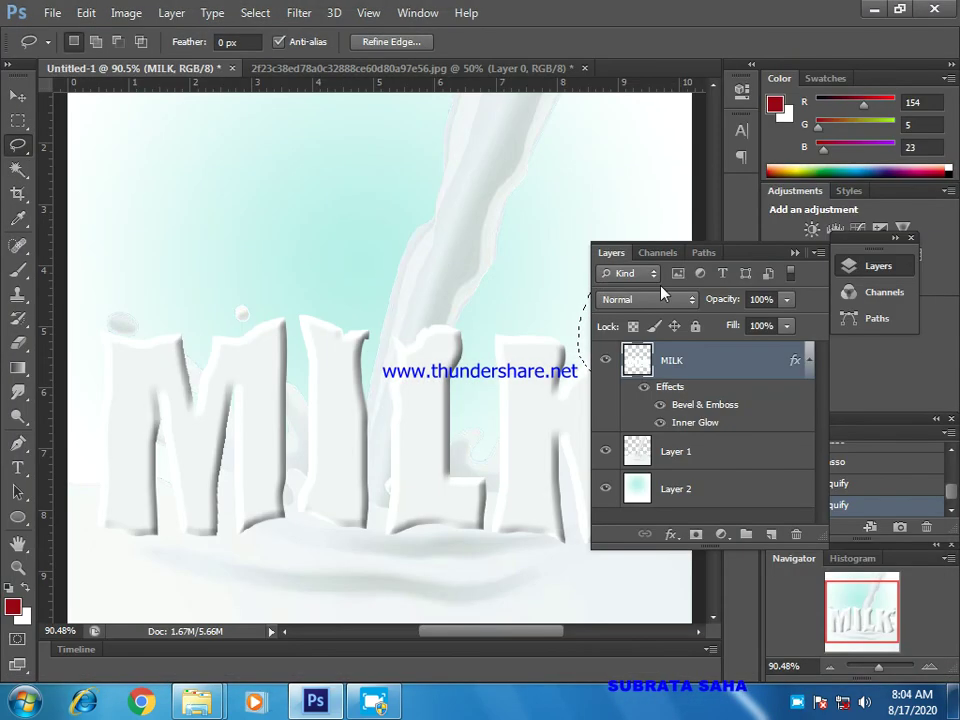
# Move the Layers panel clear of the K and remove the selection around its right side
pyautogui.moveTo(709, 258); pyautogui.dragTo(726, 411)
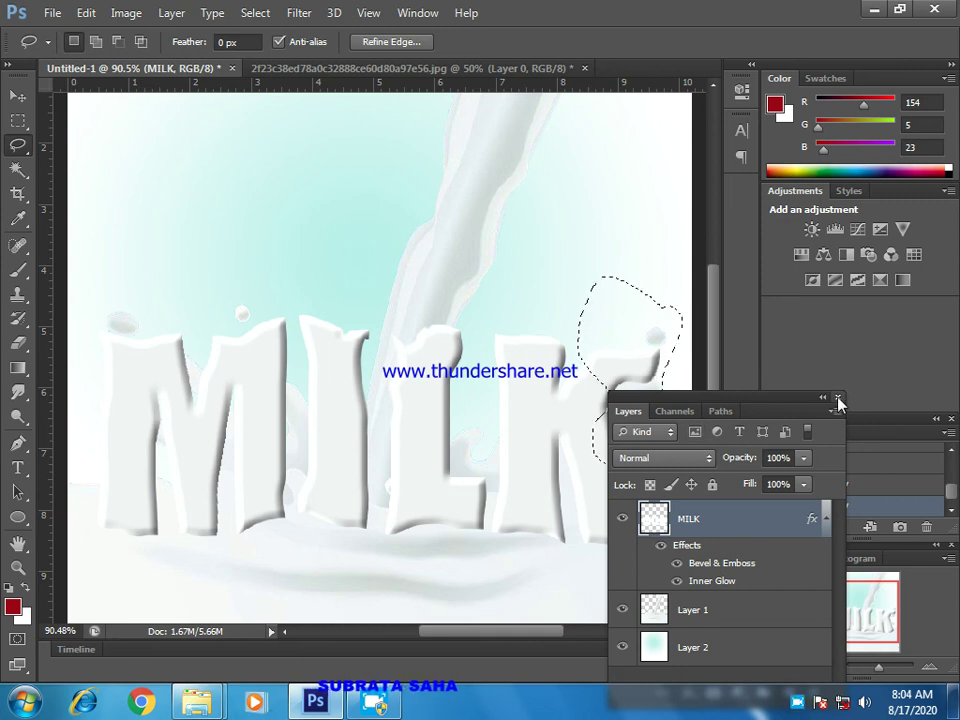
pyautogui.moveTo(744, 407); pyautogui.dragTo(870, 403)
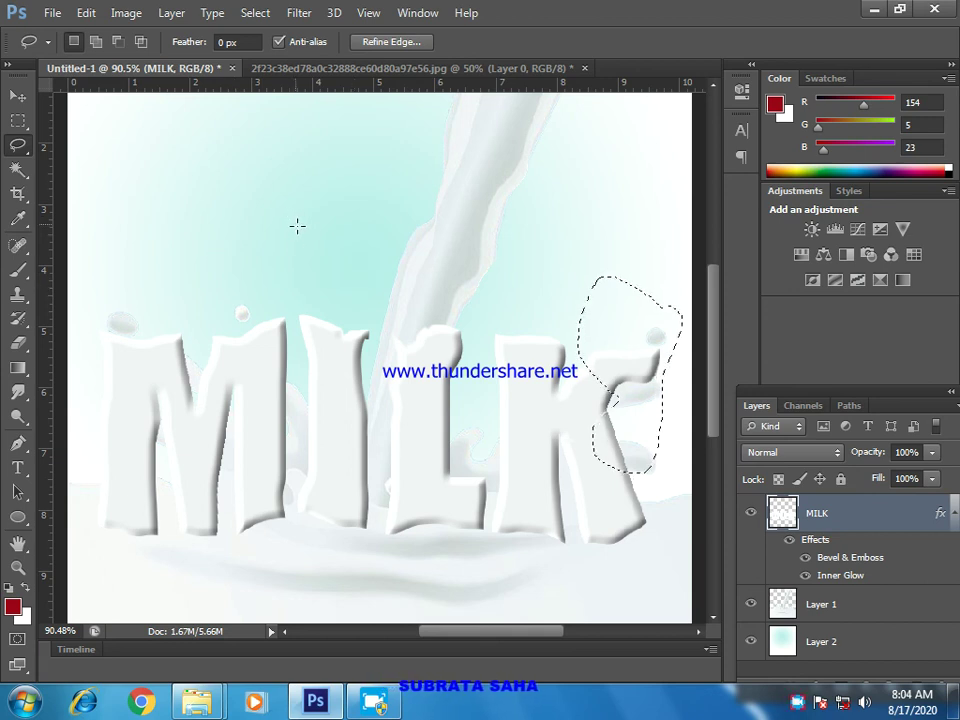
pyautogui.hotkey('ctrl', 'd')
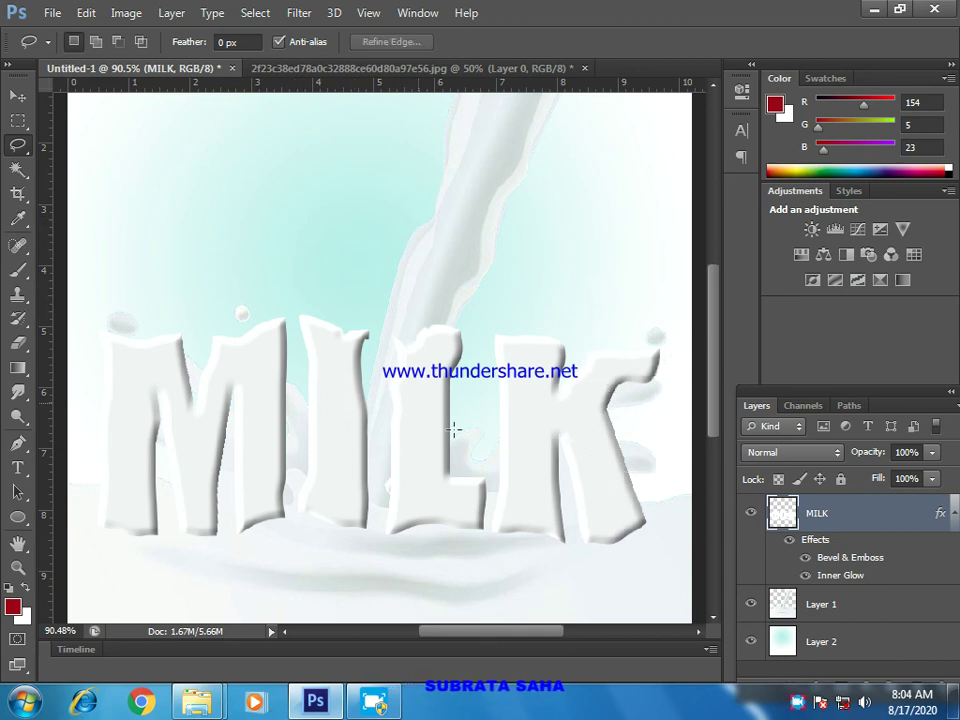
# Save the composition to the Desktop as a JPEG copy named MILK with quality 8 and the Baseline ("Standard") format
pyautogui.click(53, 14)
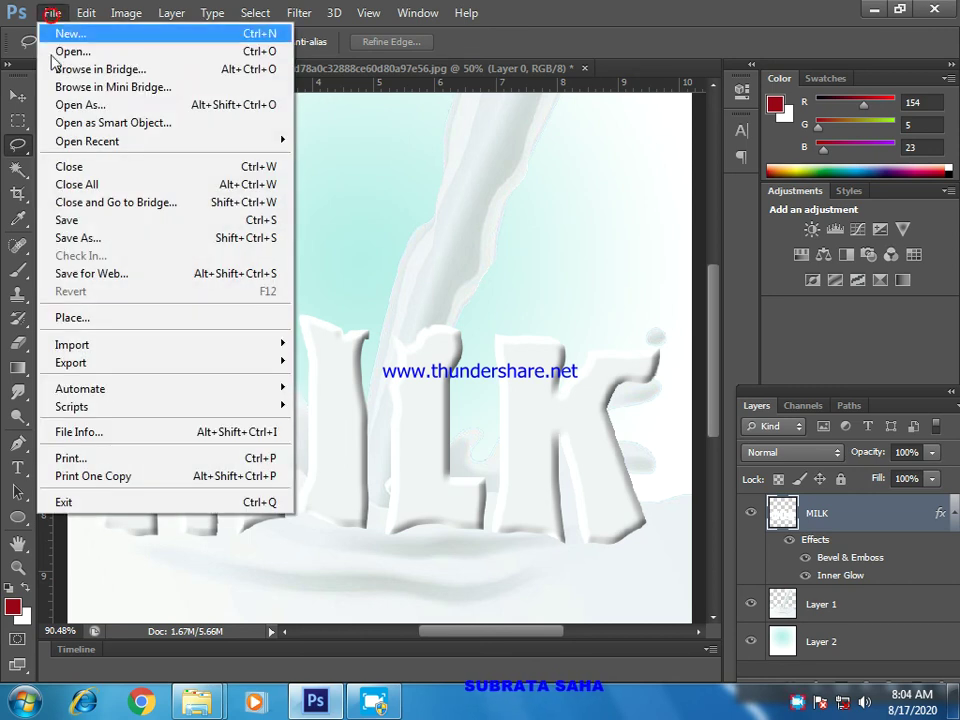
pyautogui.click(91, 237)
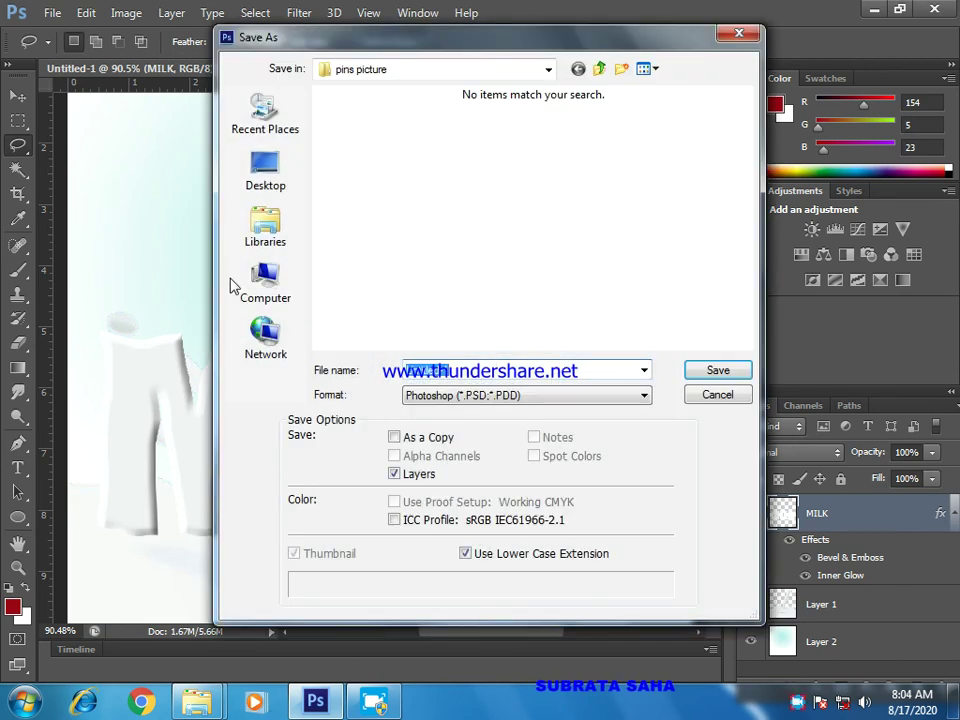
pyautogui.click(470, 395)
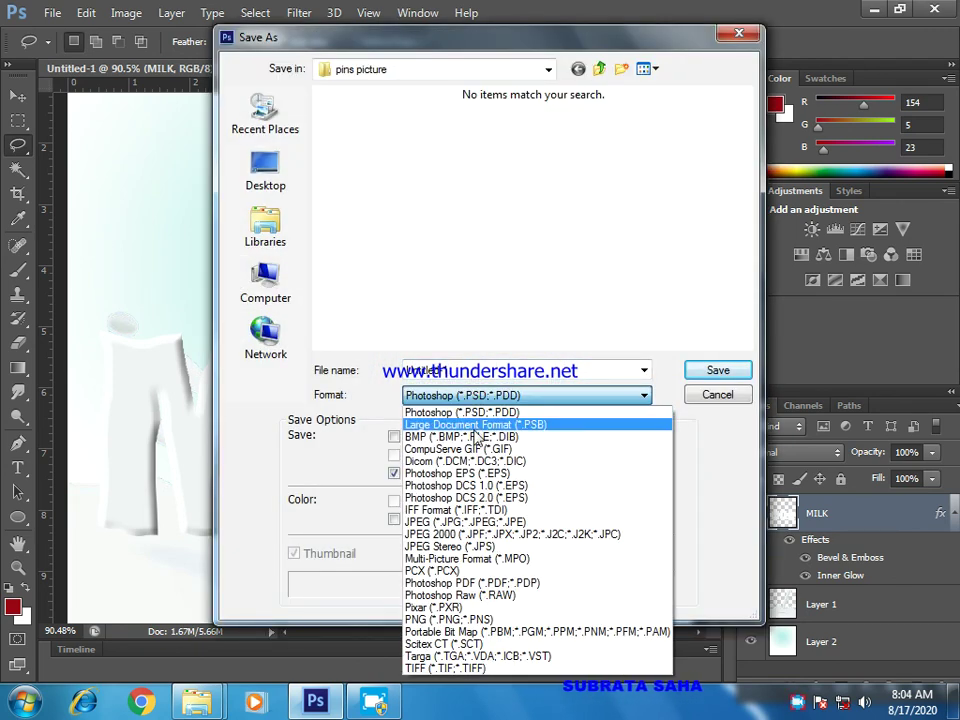
pyautogui.click(467, 521)
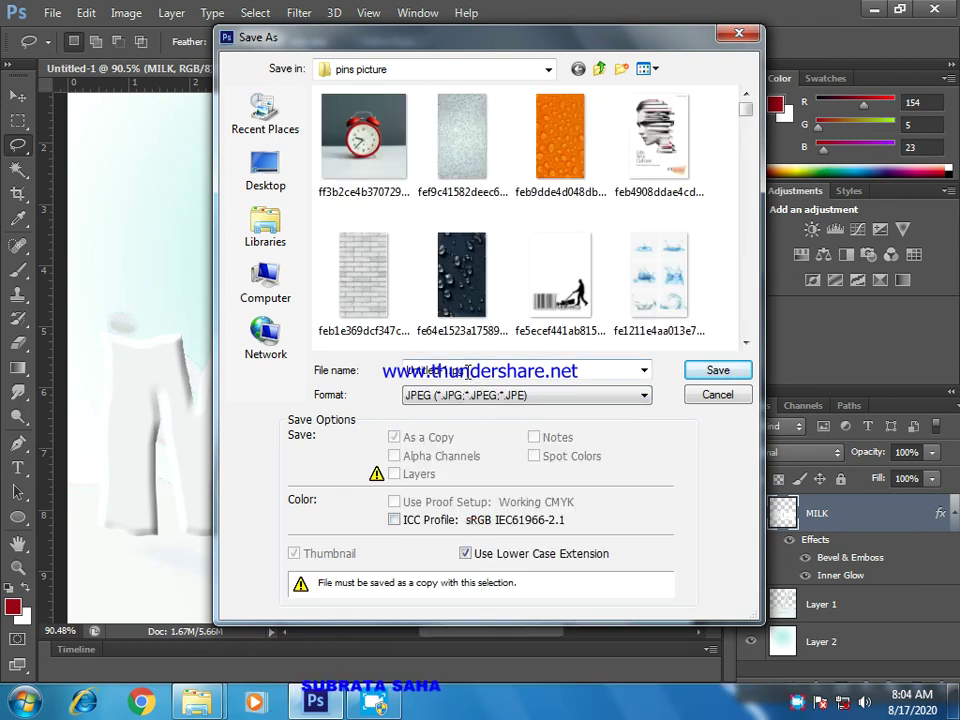
pyautogui.moveTo(467, 373); pyautogui.dragTo(400, 367)
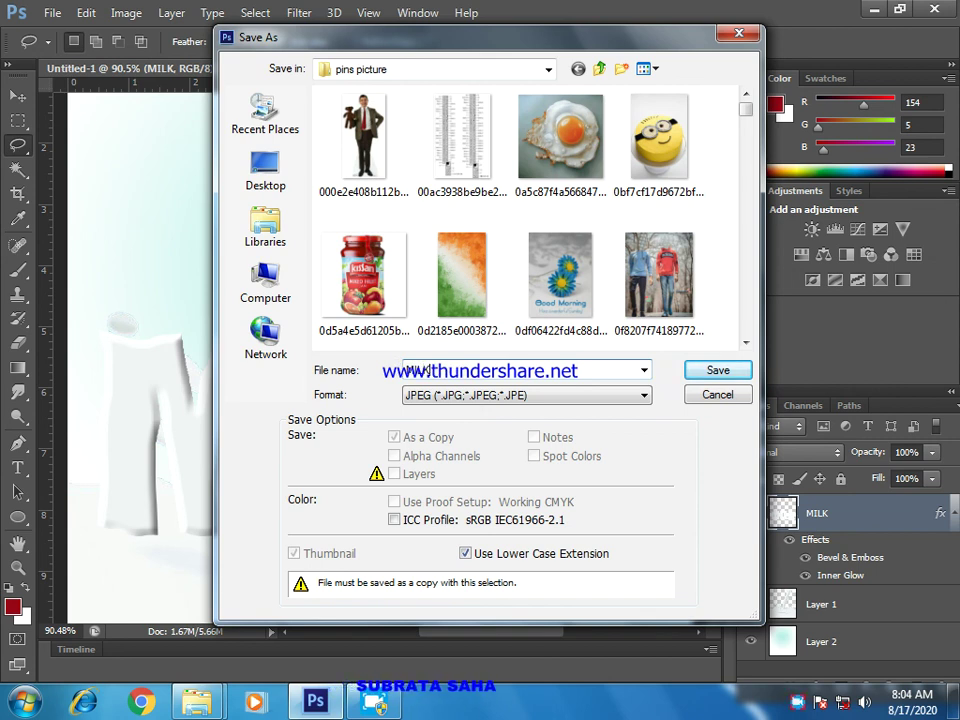
pyautogui.click(262, 170)
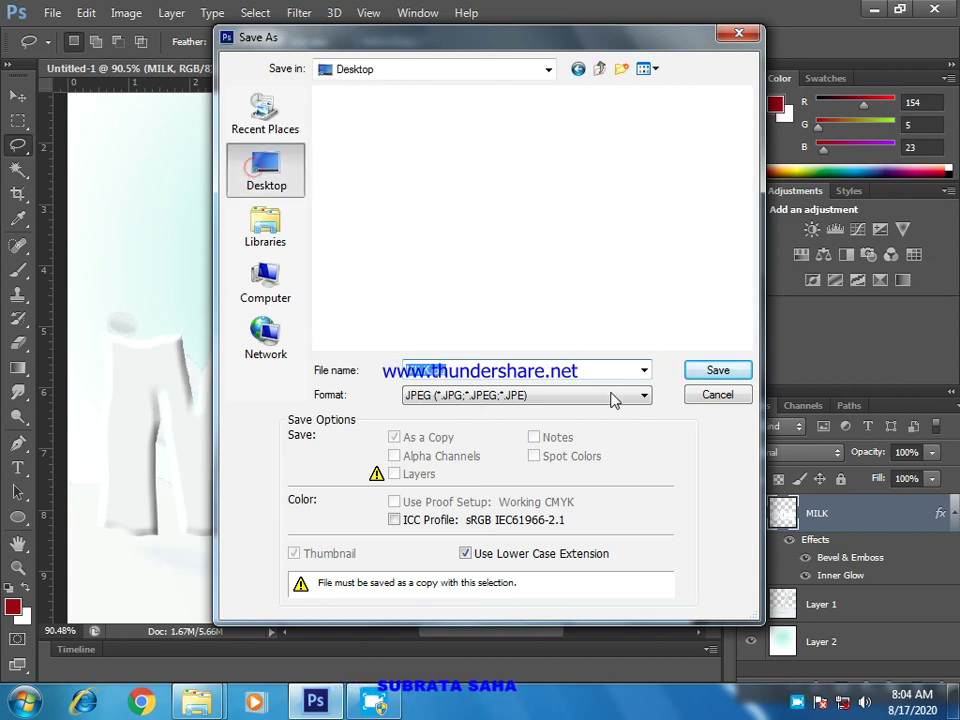
pyautogui.click(716, 371)
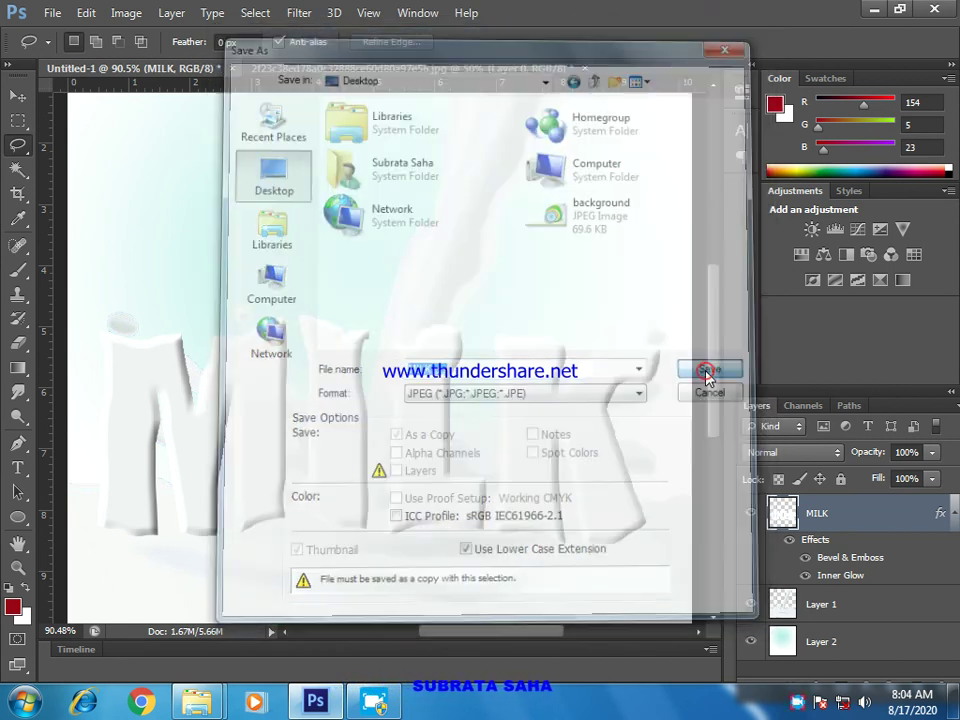
pyautogui.click(606, 181)
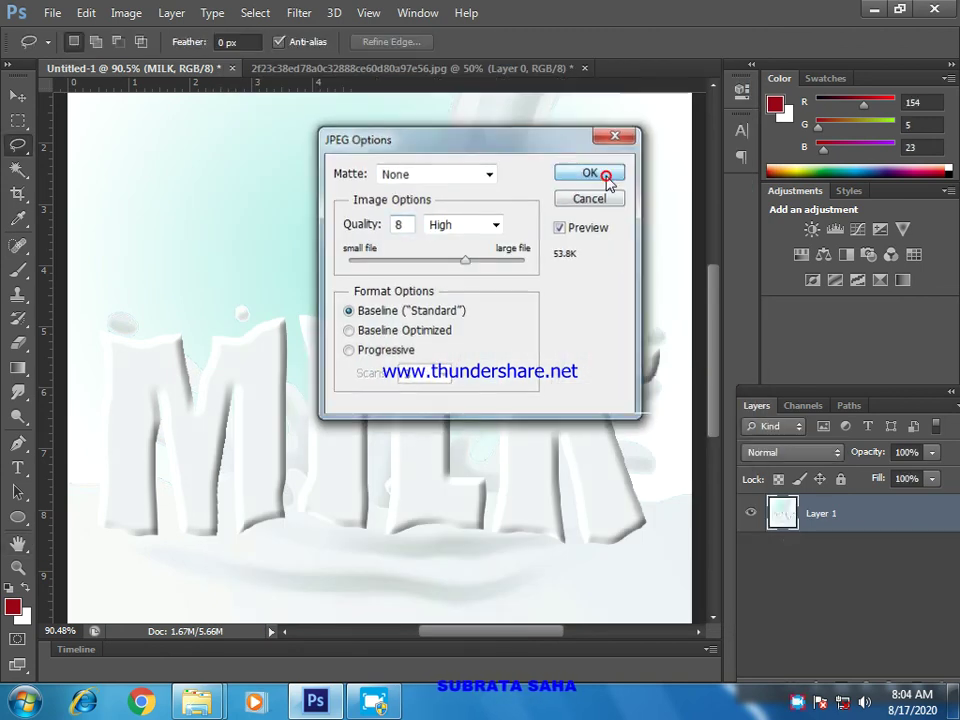
# Open the exported MILK image from the desktop in Photo Gallery and bring its window to the front
pyautogui.click(873, 10)
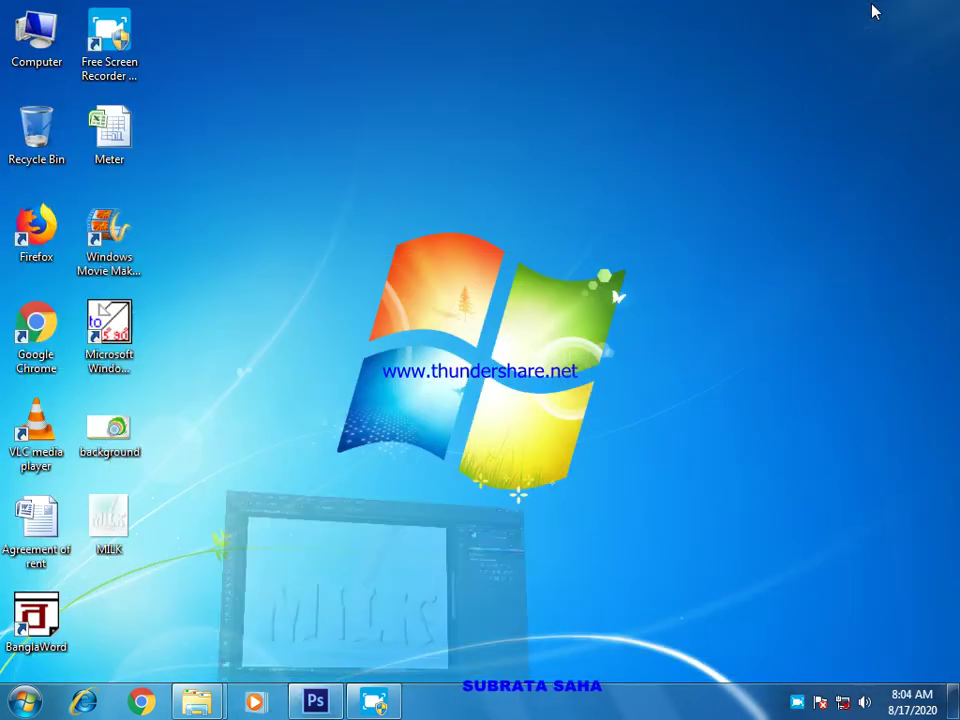
pyautogui.doubleClick(110, 518)
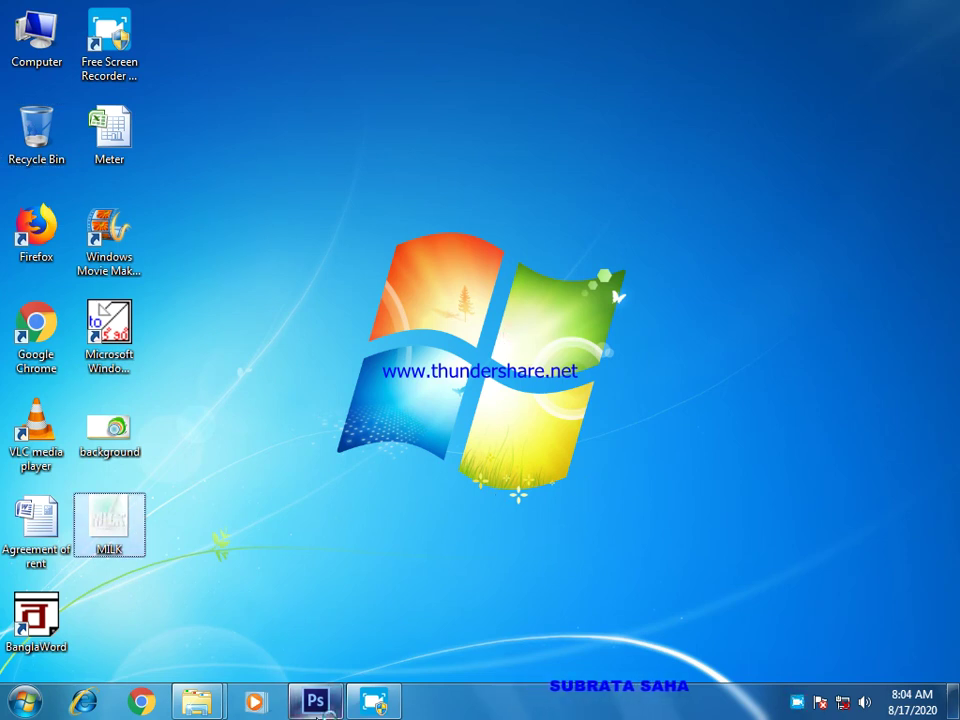
pyautogui.moveTo(318, 704)
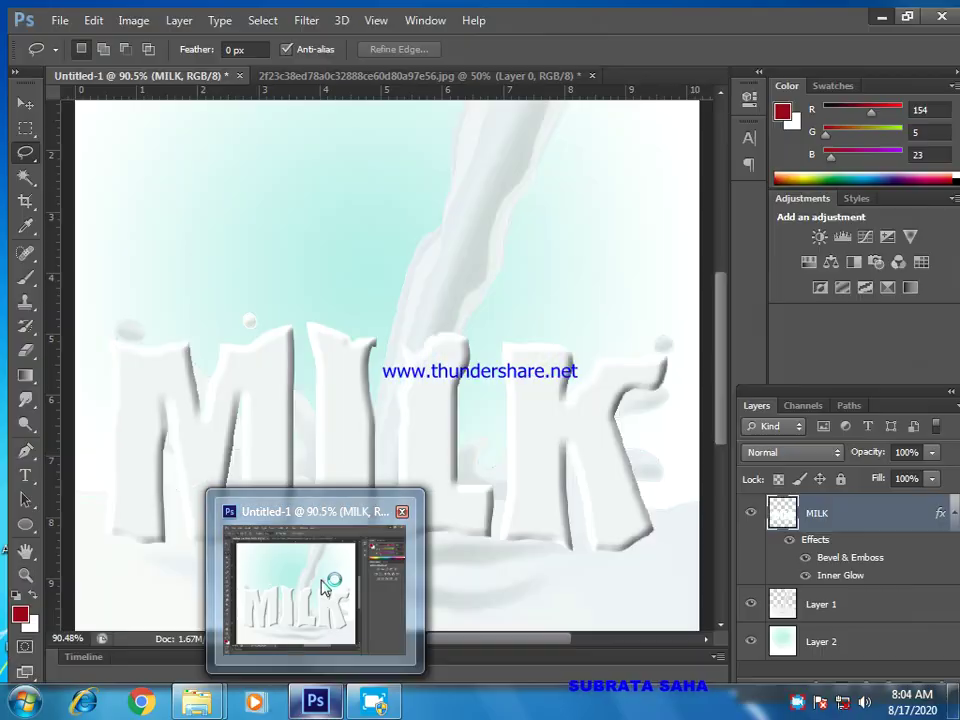
pyautogui.click(320, 578)
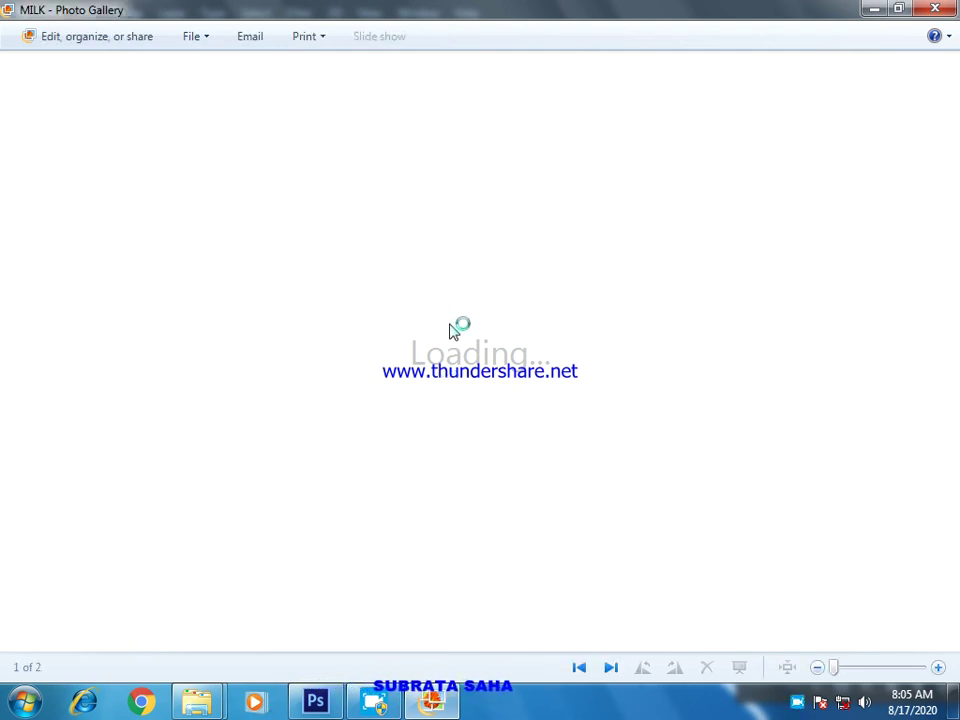
pyautogui.click(875, 9)
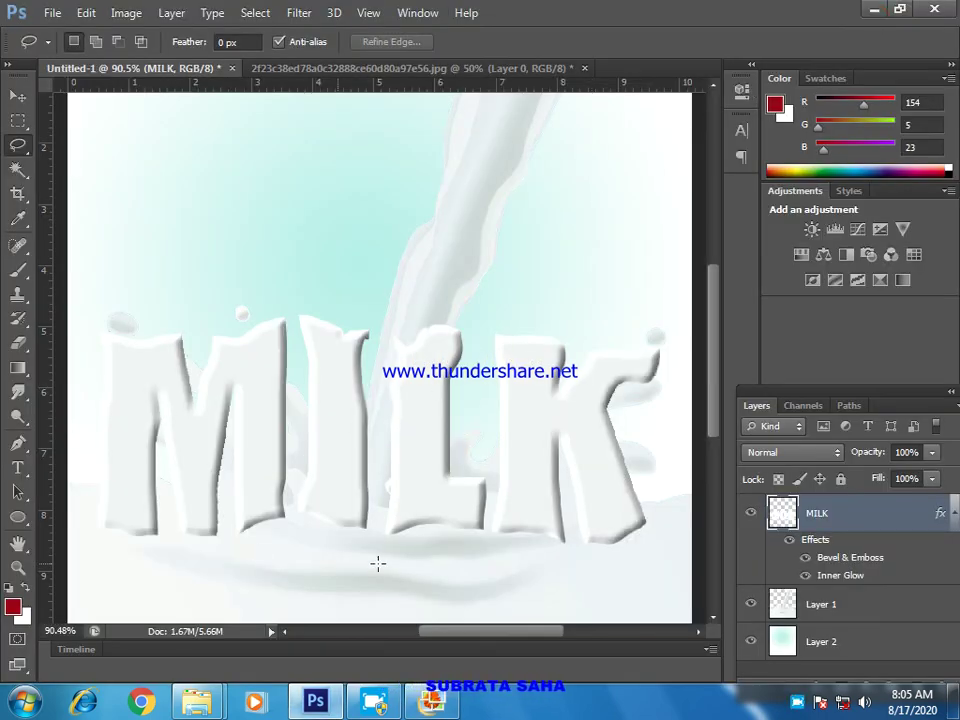
pyautogui.click(449, 706)
# Examine the exported picture's MILK letters, milk stream and splashes up close, as well as the whole composition
pyautogui.scroll(2, 531, 424)
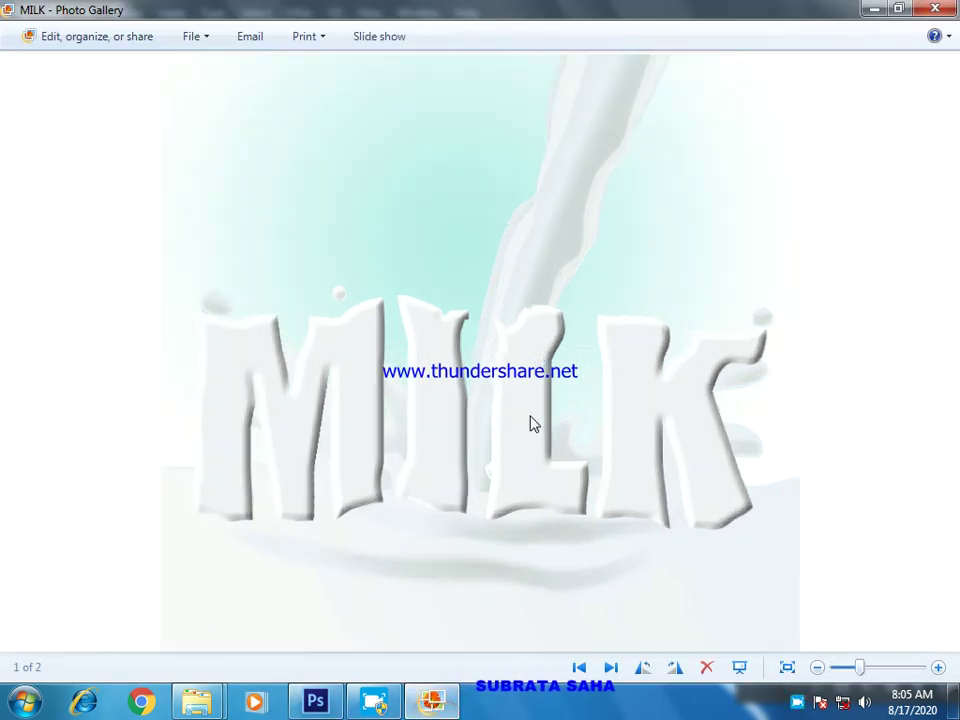
pyautogui.scroll(1, 531, 424)
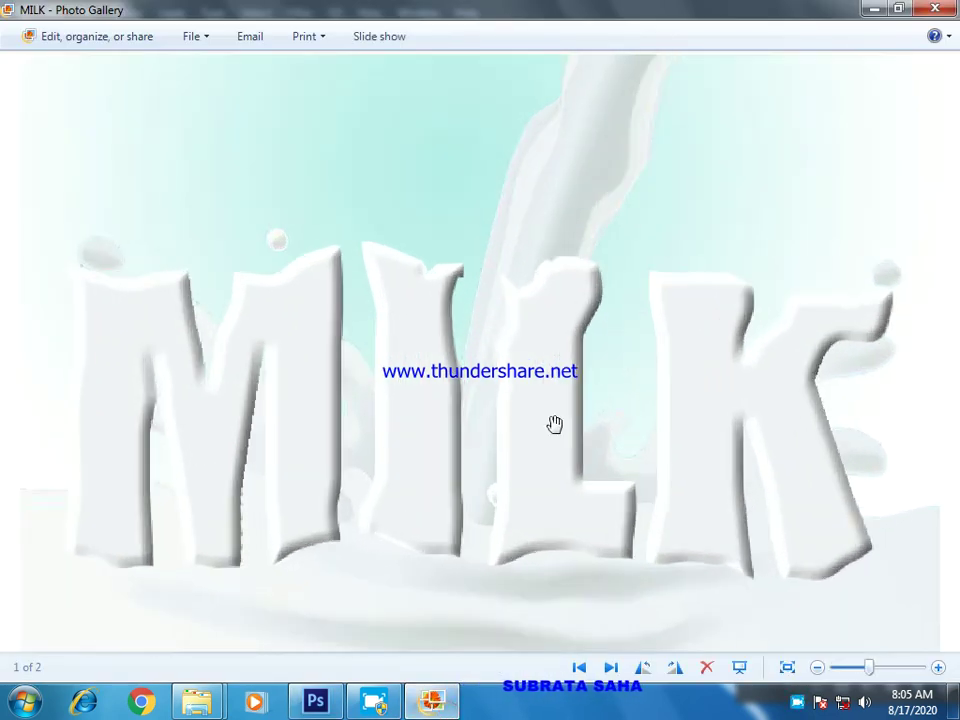
pyautogui.moveTo(617, 448); pyautogui.dragTo(596, 297)
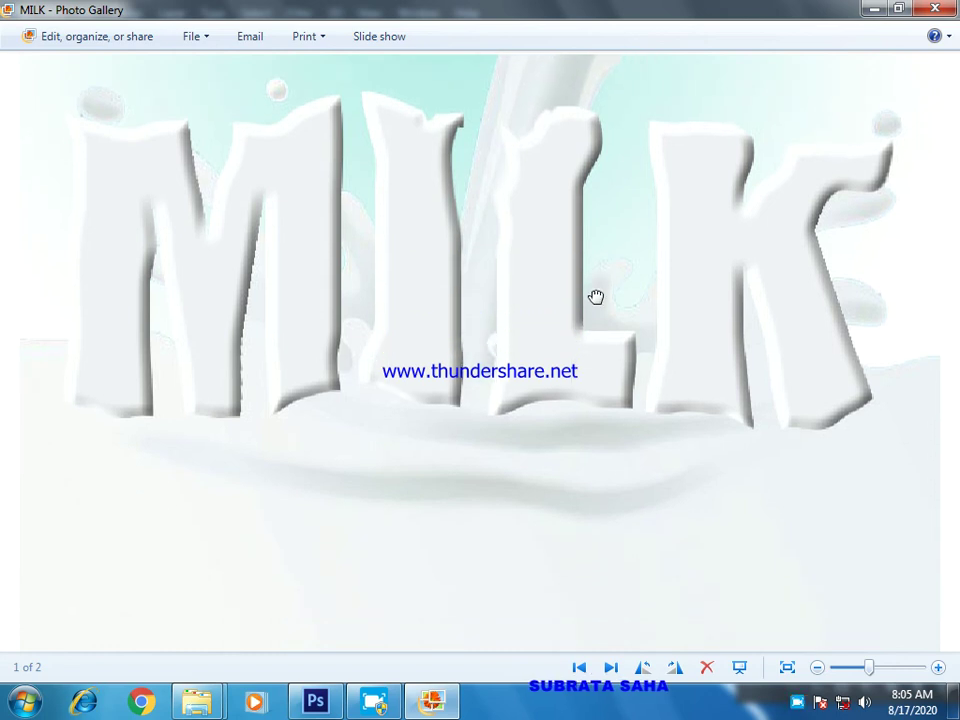
pyautogui.scroll(1, 596, 294)
pyautogui.scroll(1, 596, 294)
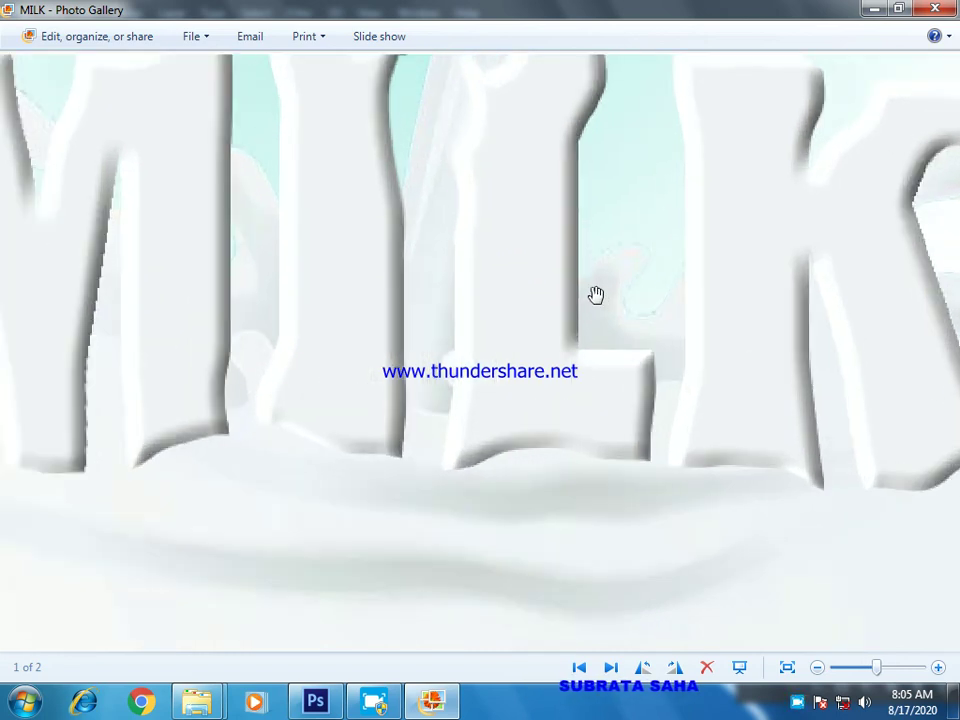
pyautogui.moveTo(590, 292); pyautogui.dragTo(724, 396)
pyautogui.moveTo(645, 396)
pyautogui.mouseDown()
pyautogui.moveTo(467, 399)
pyautogui.moveTo(448, 414)
pyautogui.moveTo(662, 401)
pyautogui.mouseUp()
pyautogui.scroll(-2, 662, 399)
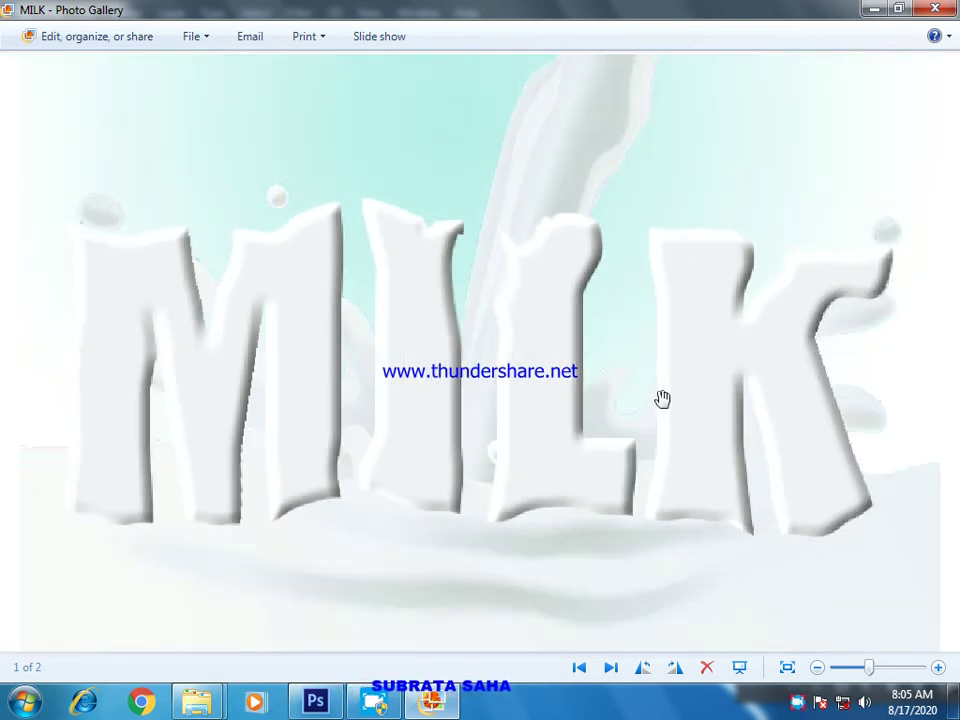
pyautogui.scroll(-3, 662, 399)
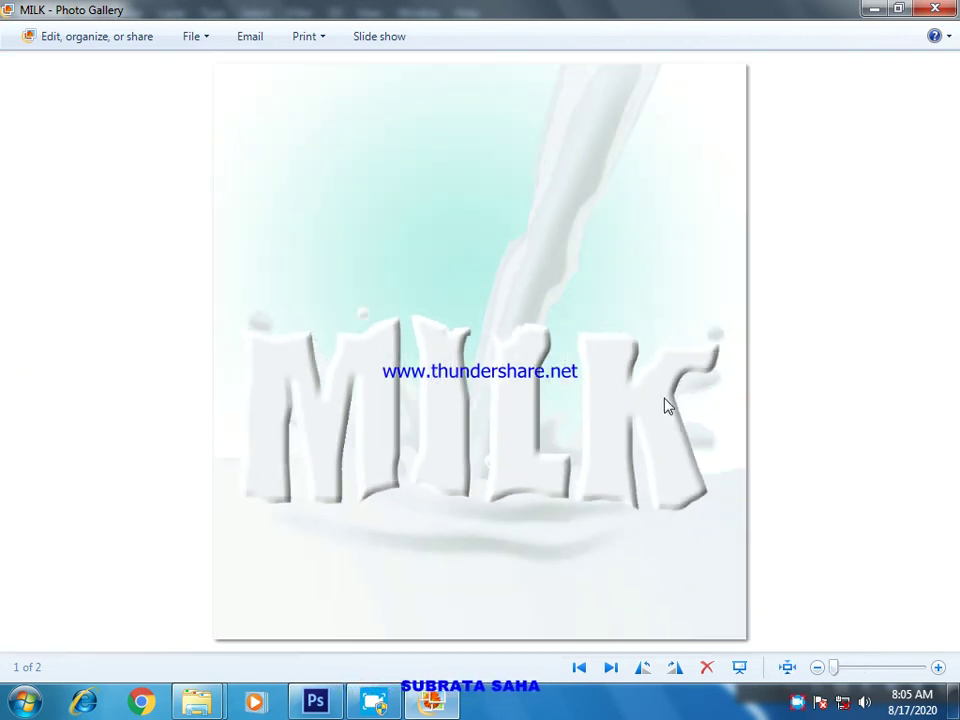